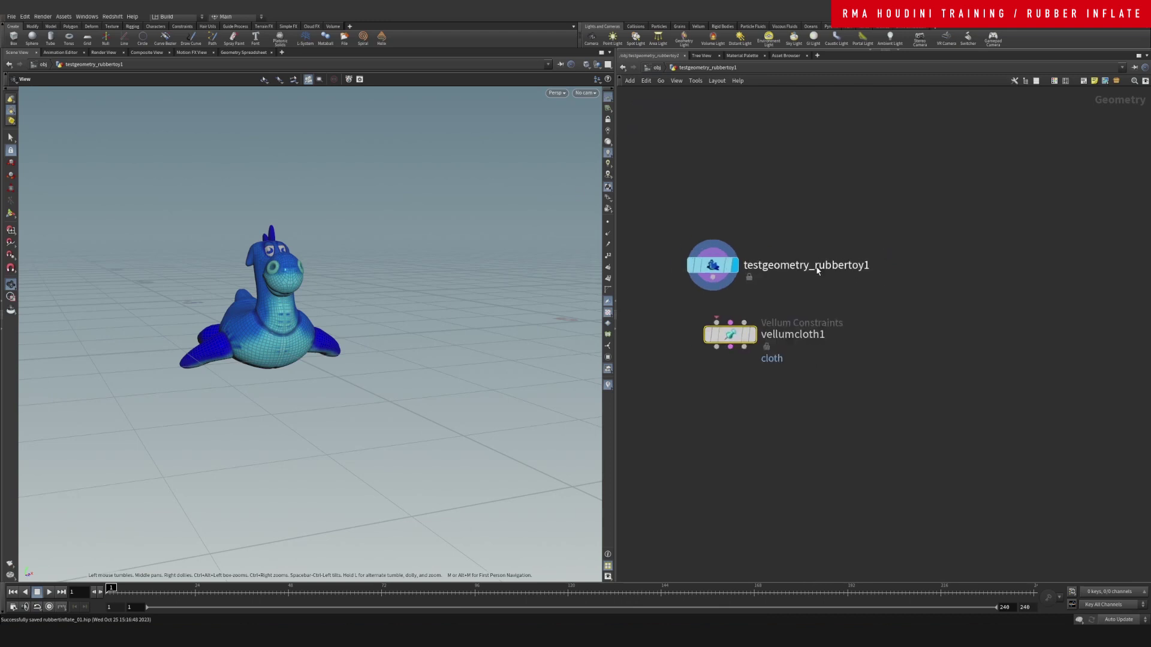
Wire the rubber toy's output into the first input of vellumcloth1, align the two nodes, and display vellumcloth1
drag(712, 278, 716, 323)
key(l)
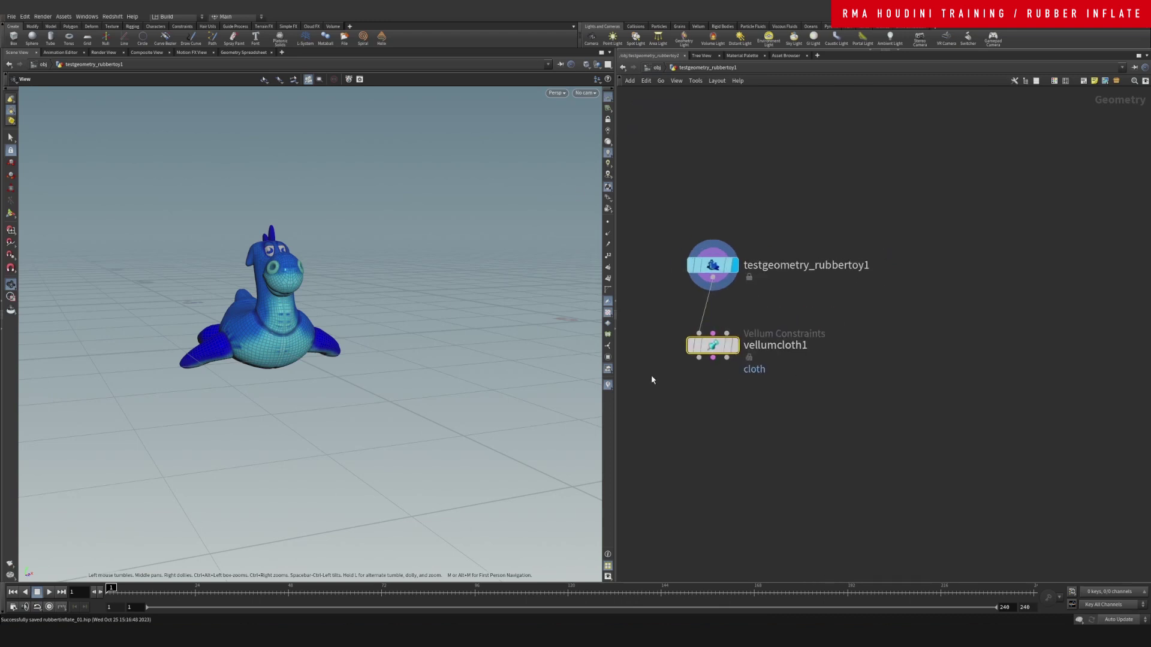
mouse_move(728, 352)
key(r)
middle_drag(714, 457, 729, 388)
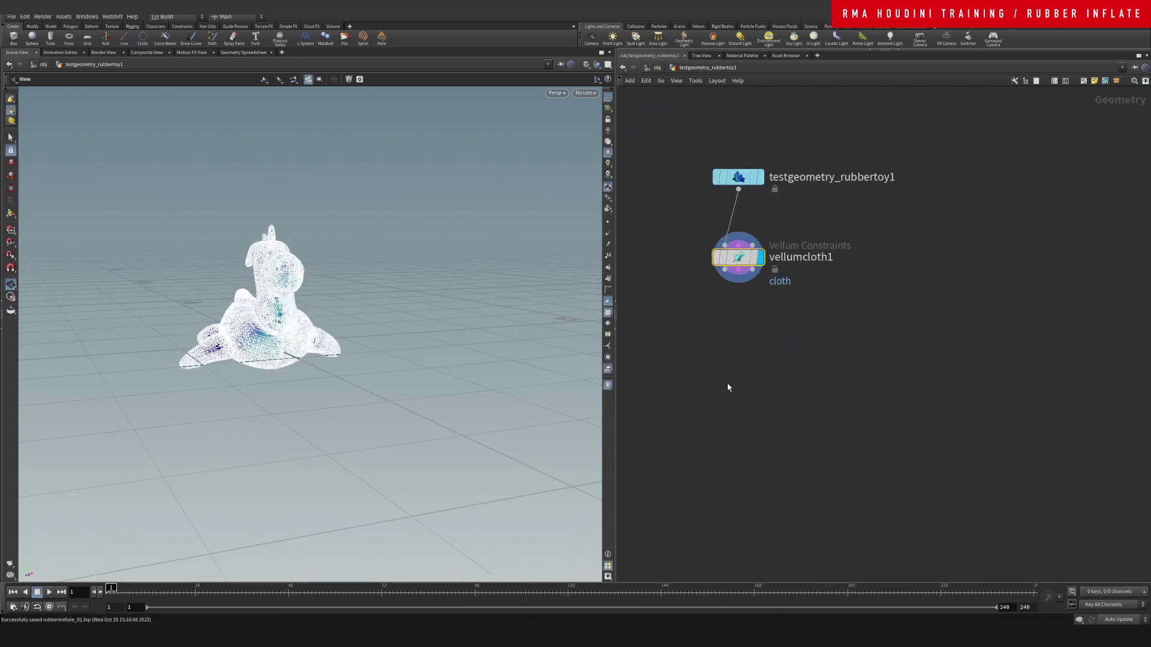
Add a Vellum Solver below vellumcloth1 with all three streams connected, and save the scene
key(Tab)
text(velso)
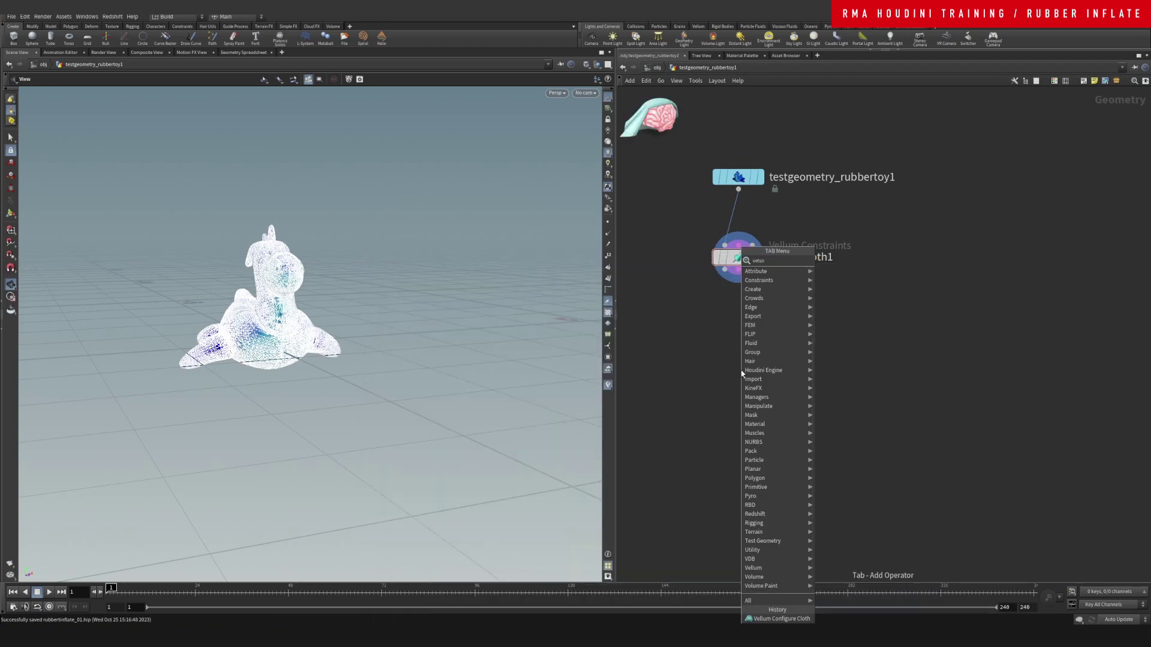
key(Return)
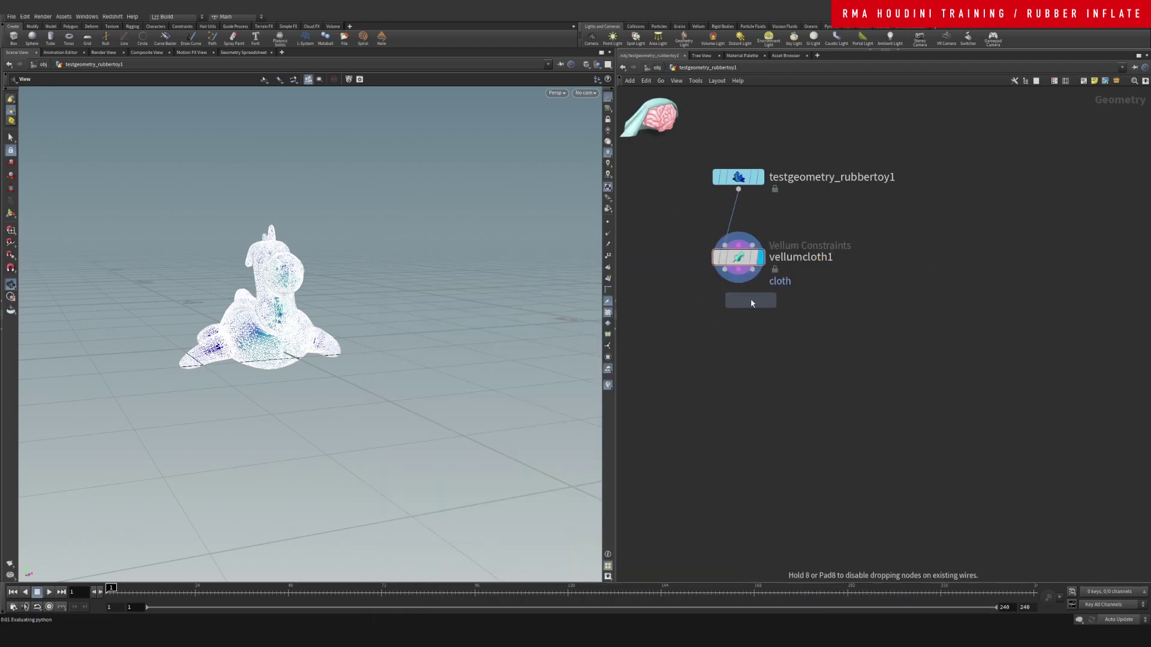
click(735, 313)
key(ctrl+s)
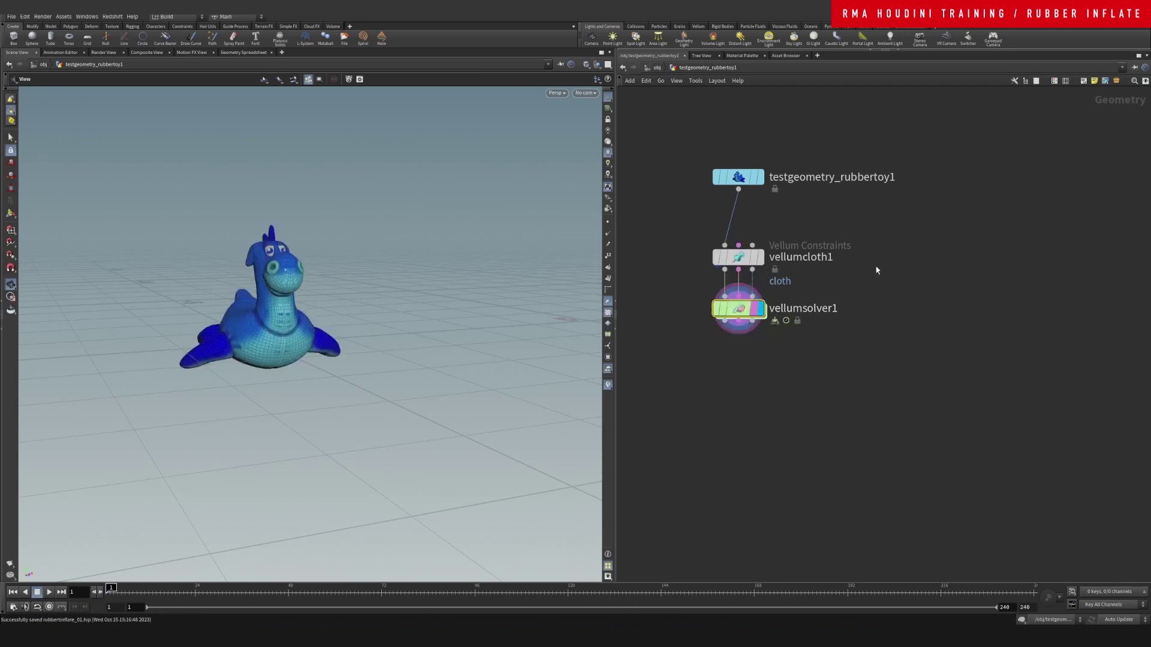
Show the node parameters with more width and set the stretch Rest Length Scale of vellumcloth1 to 1.5
key(p)
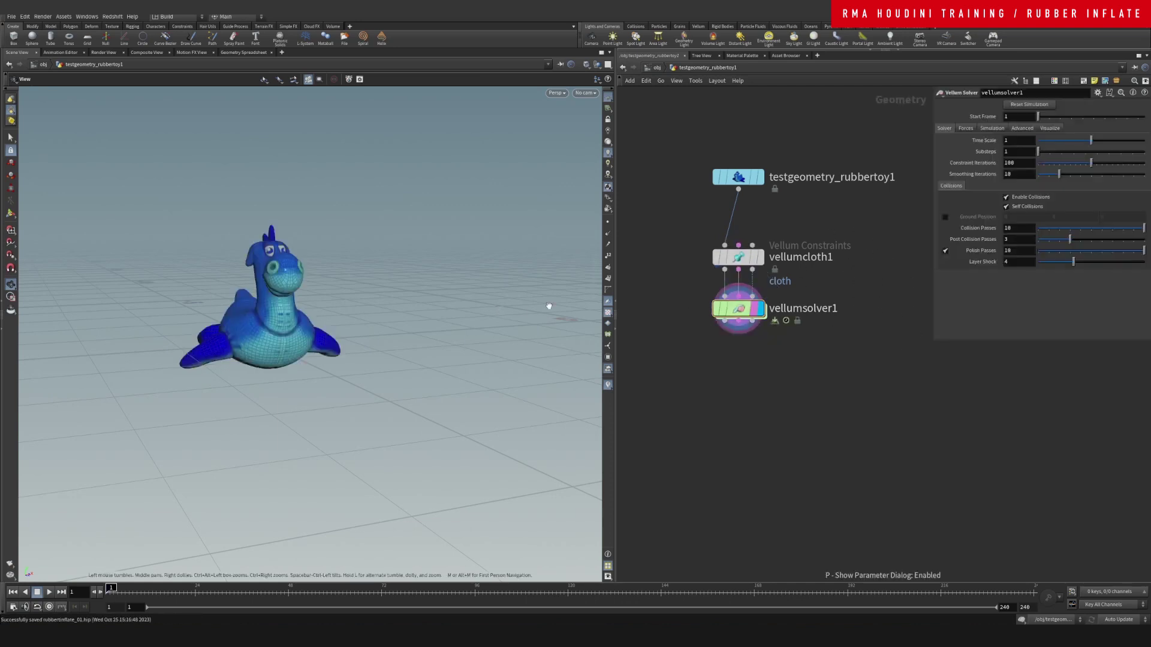
click(733, 257)
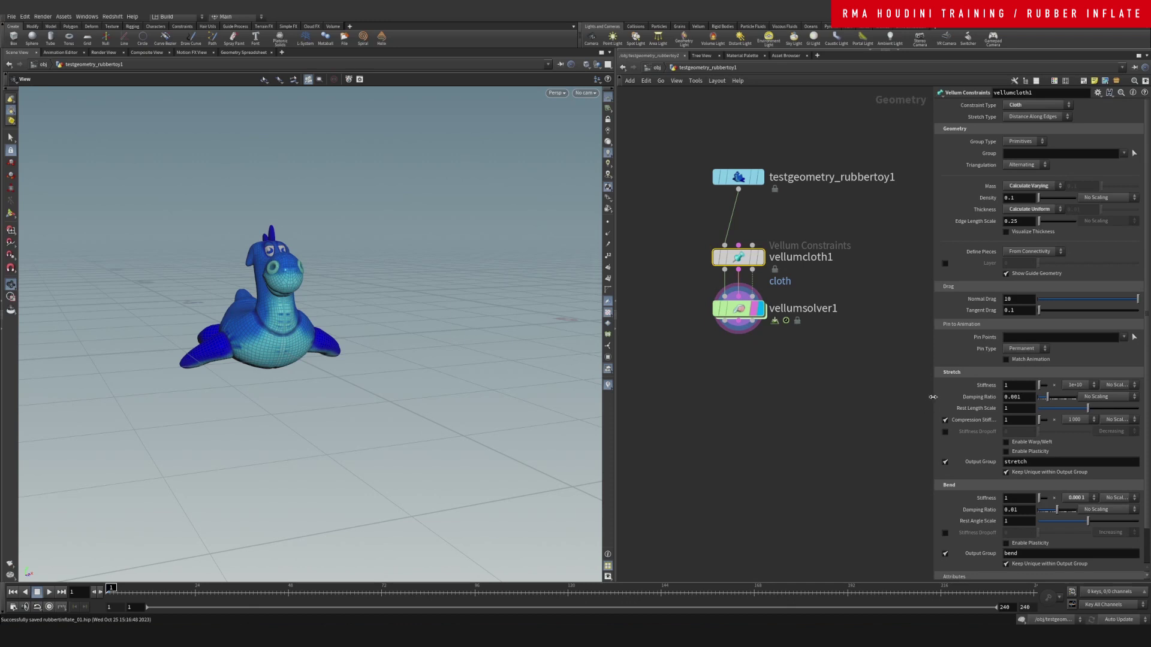
drag(936, 399, 851, 393)
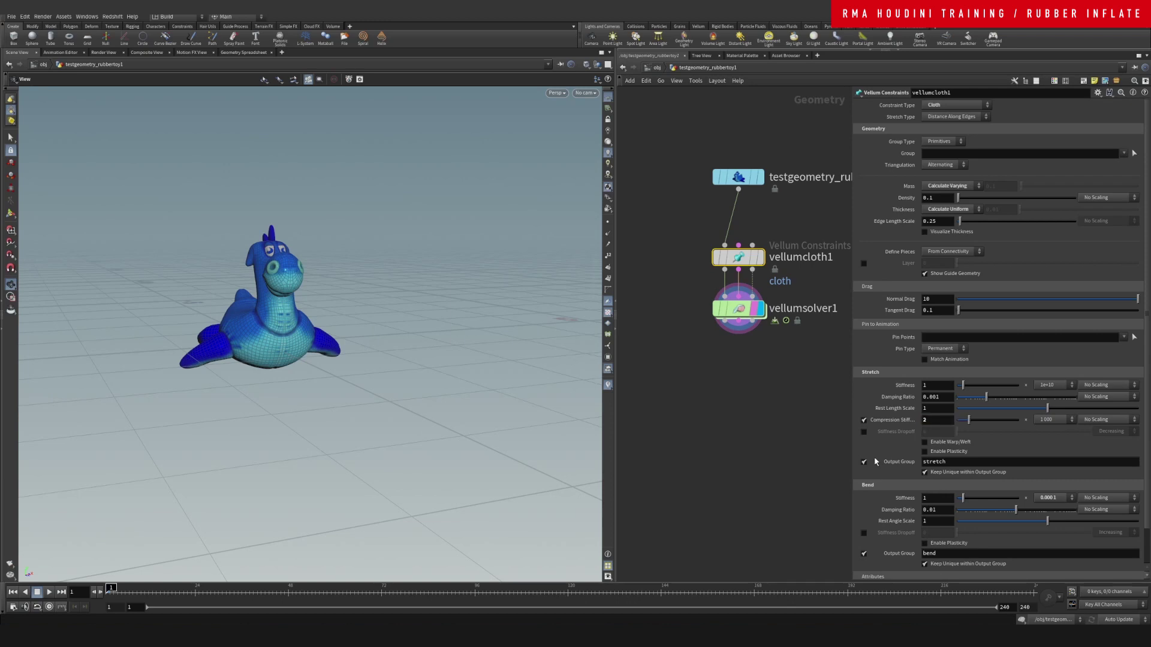
drag(301, 307, 263, 310)
key(ctrl+z)
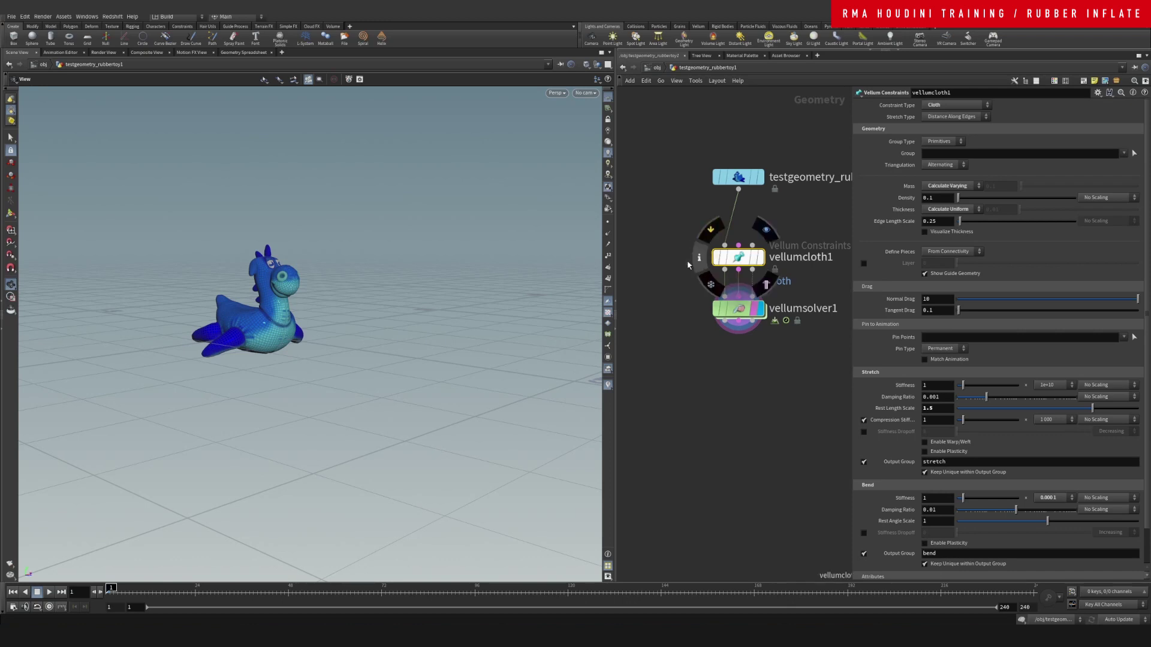
Set the gravity force of vellumsolver1 to 0 on every axis
click(739, 308)
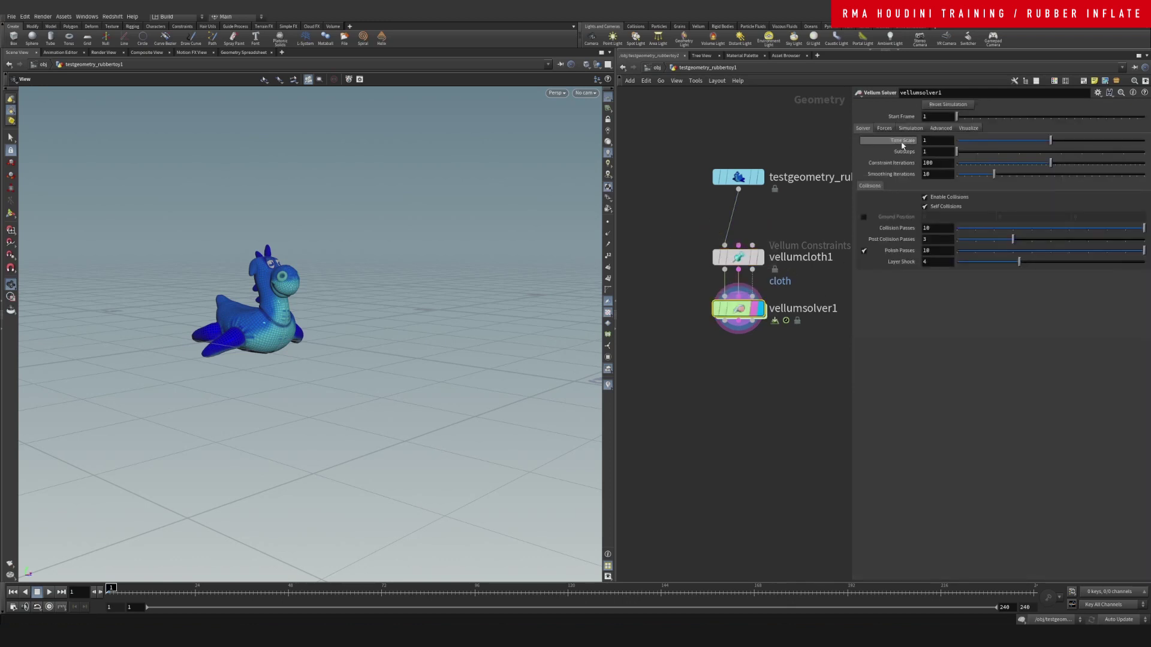
click(884, 127)
key(ctrl+a)
text(0)
key(Return)
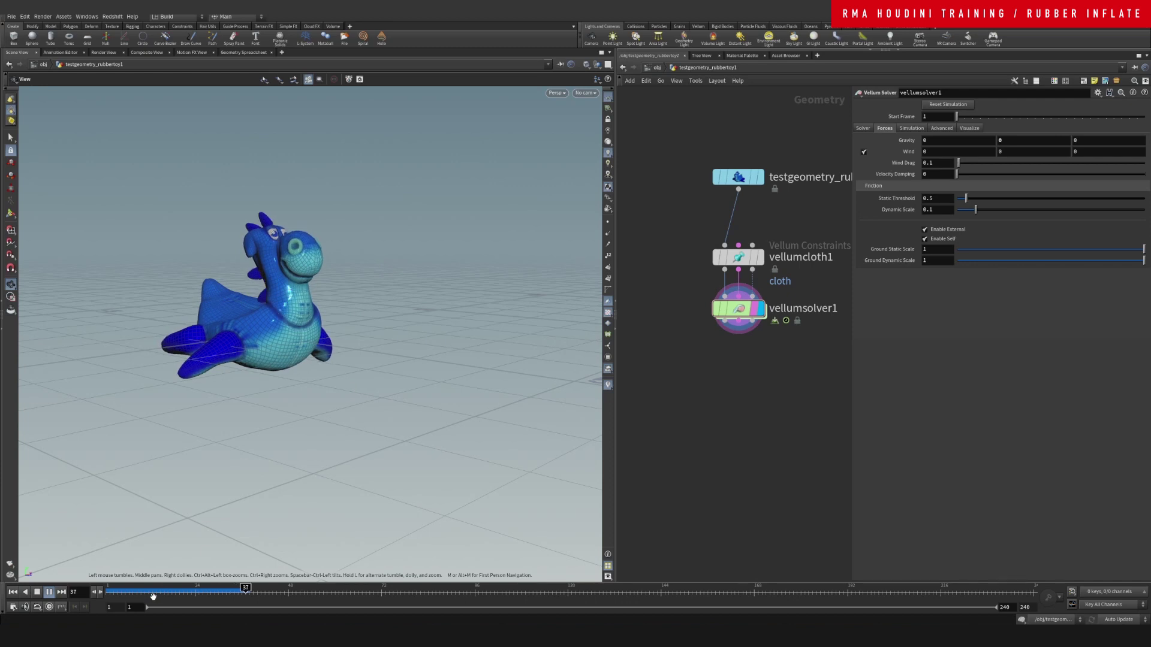
Replay the inflating toy simulation several times, returning to frame 1 after each run
drag(220, 594, 55, 601)
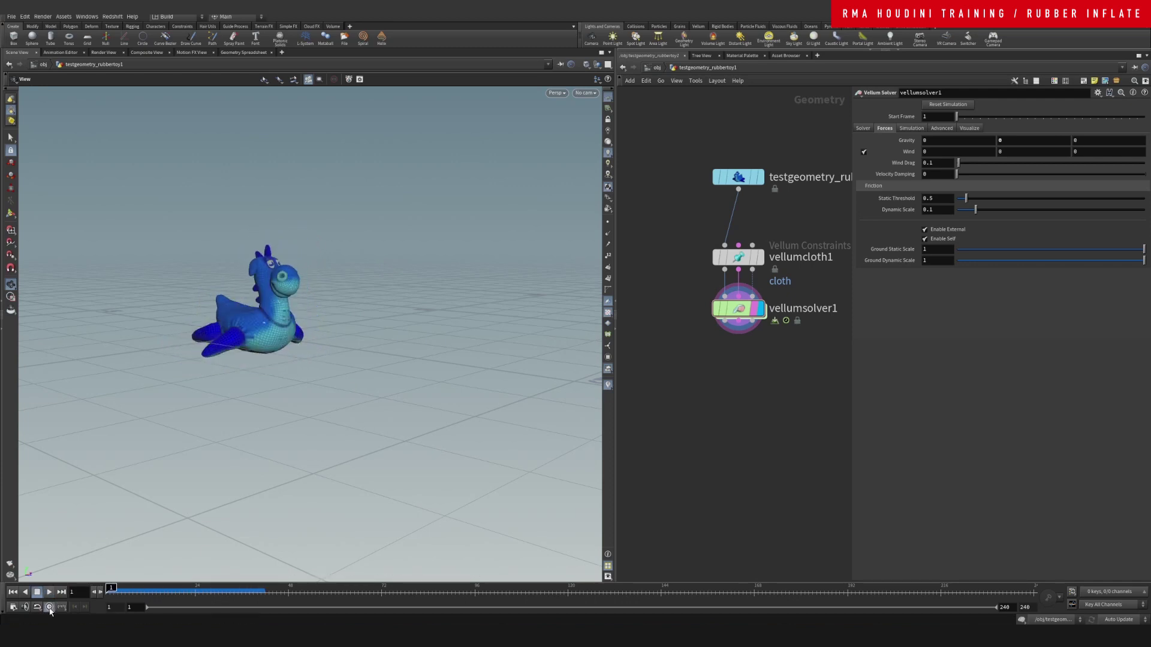
click(49, 591)
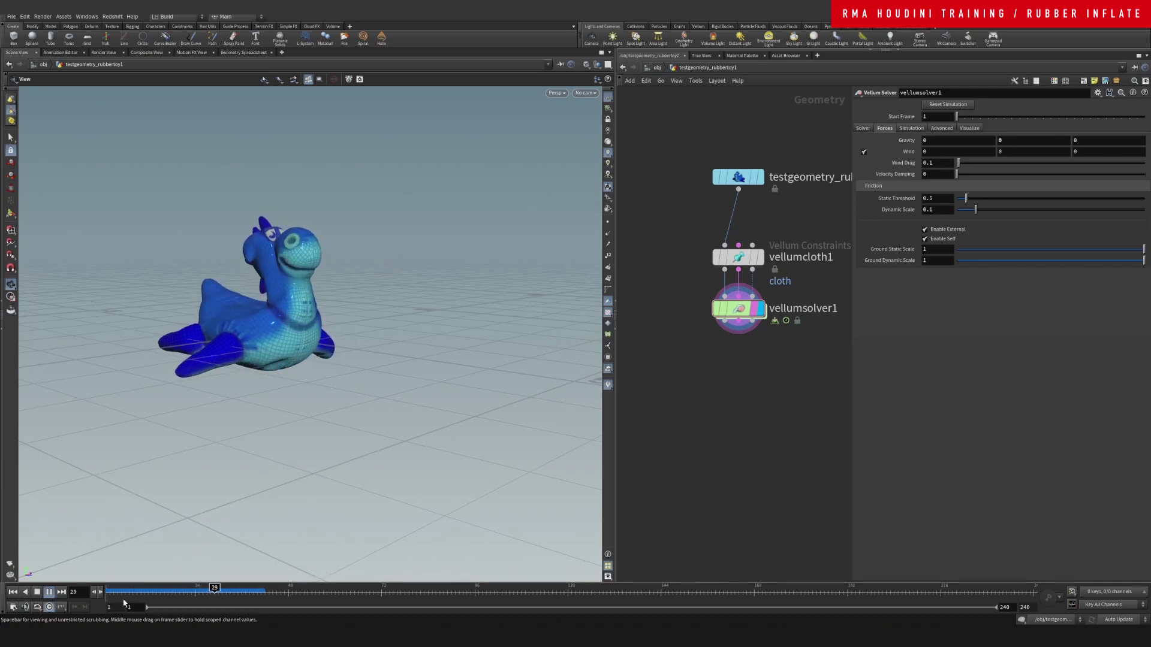
drag(234, 593, 104, 592)
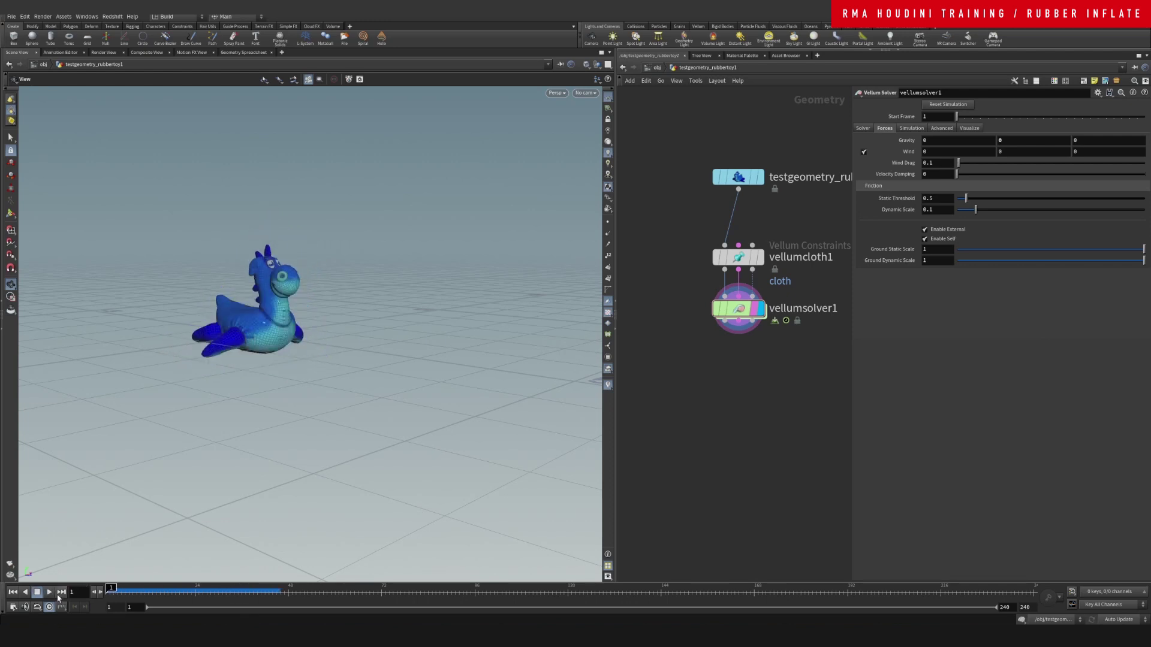
click(49, 592)
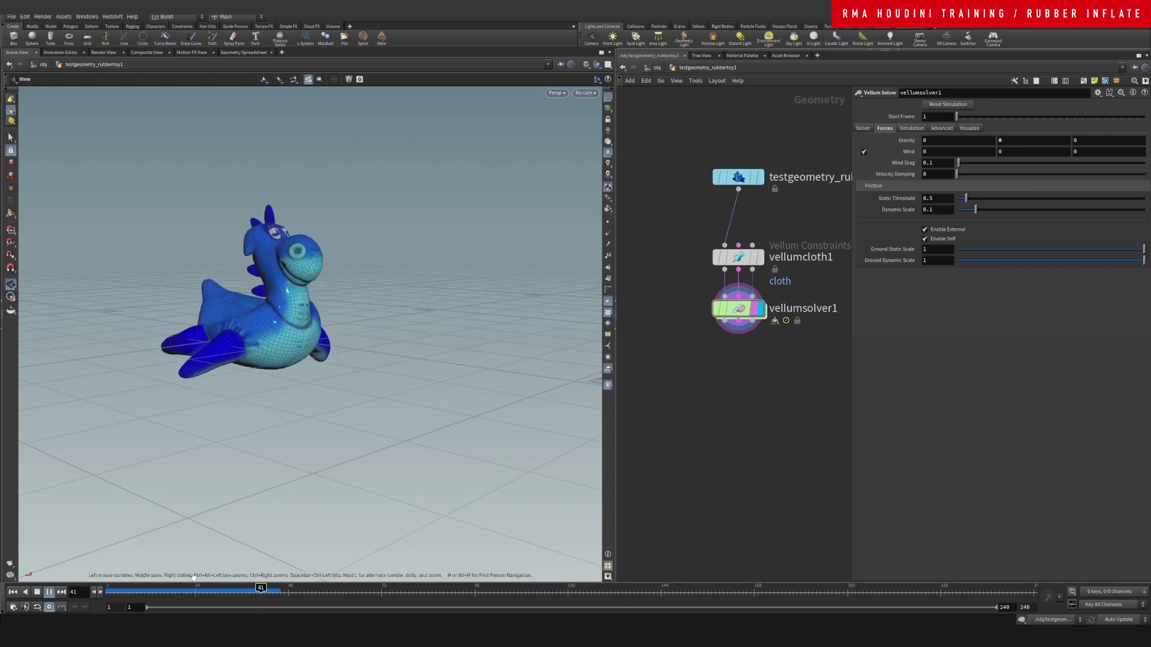
drag(238, 594, 107, 593)
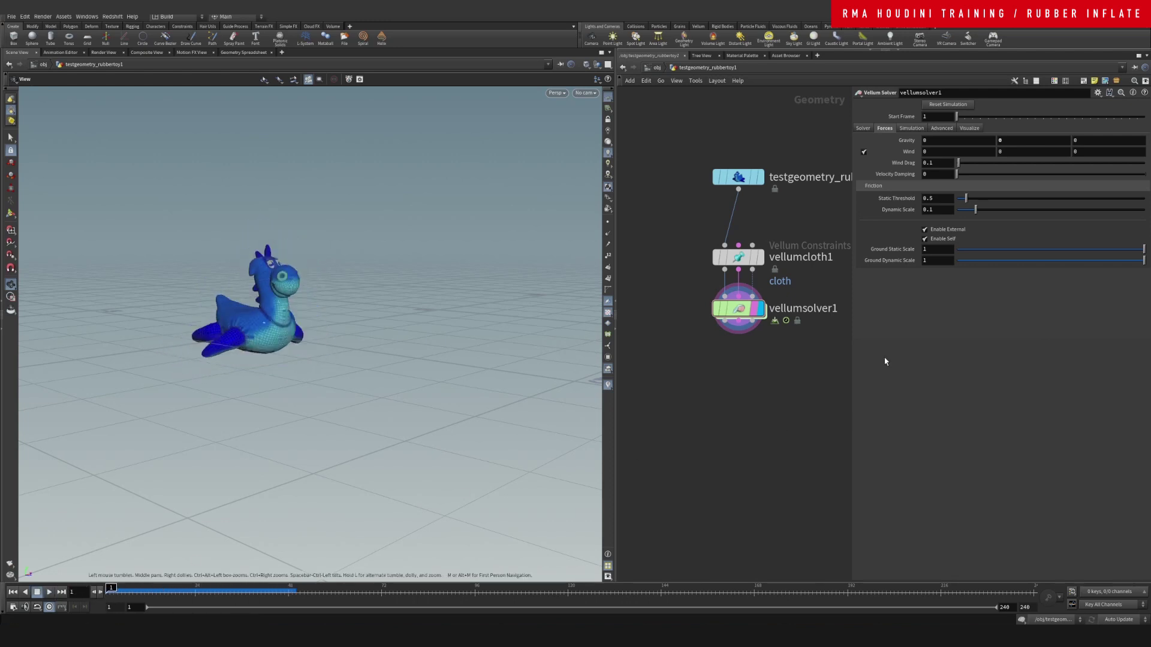
Look inside the vellum solver's forces network, return to the rubber toy's geometry network, and widen the network area
double_click(738, 308)
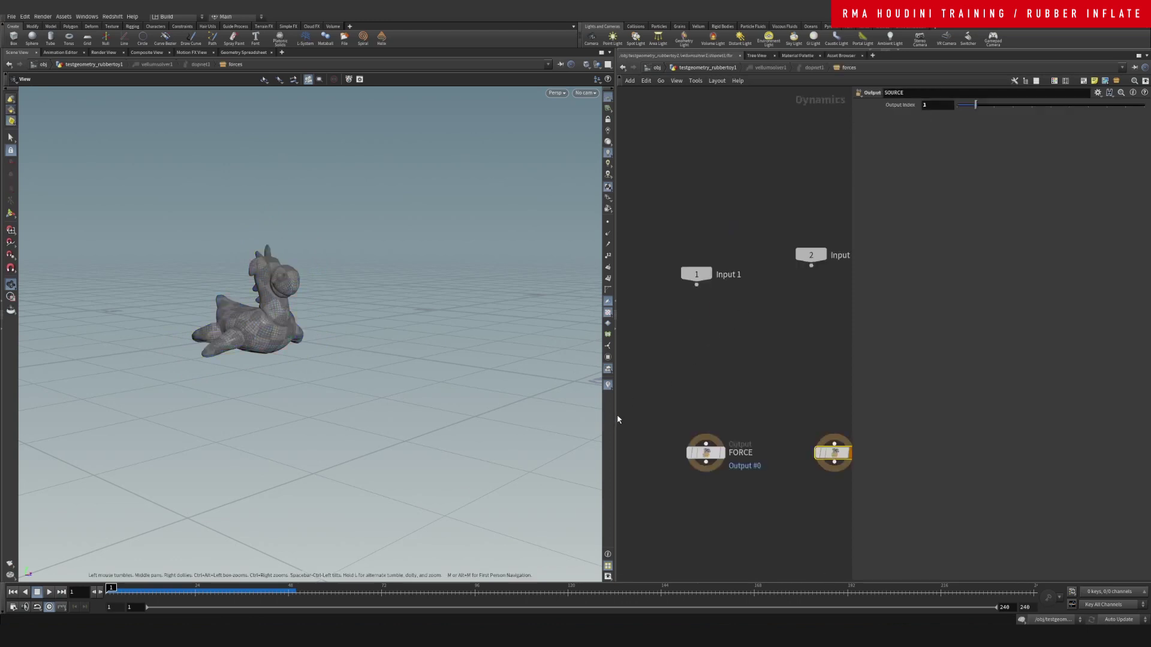
click(708, 68)
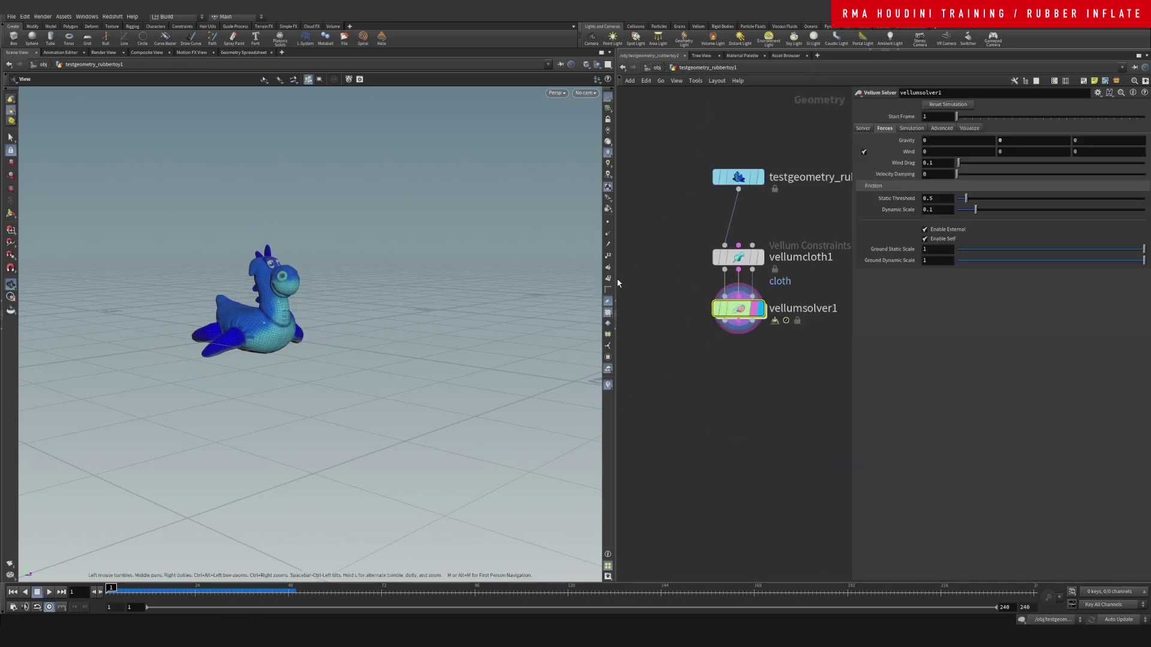
drag(616, 279, 459, 278)
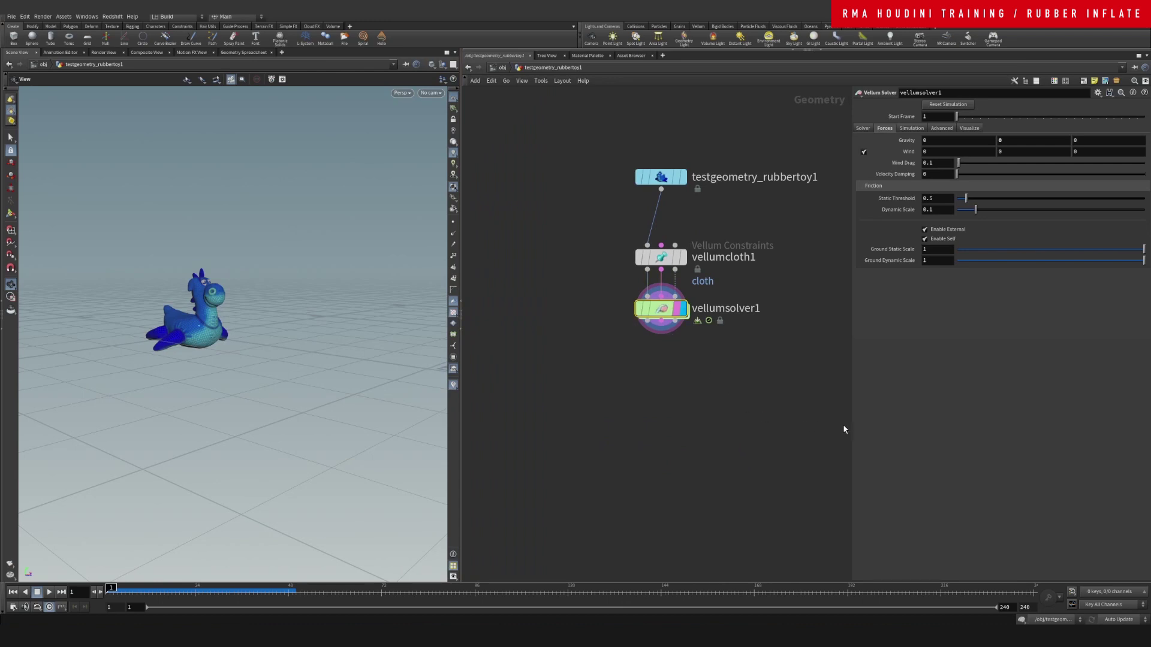
Set the stretch Rest Length Scale of vellumcloth1 to 2
click(684, 263)
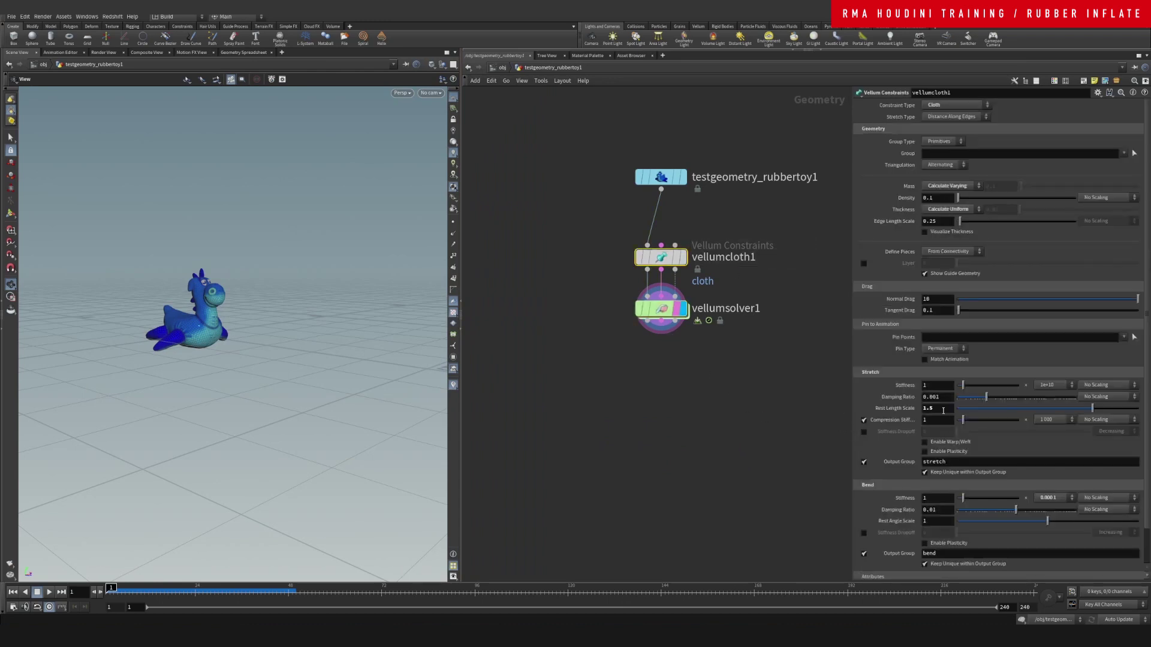
text(2)
key(Return)
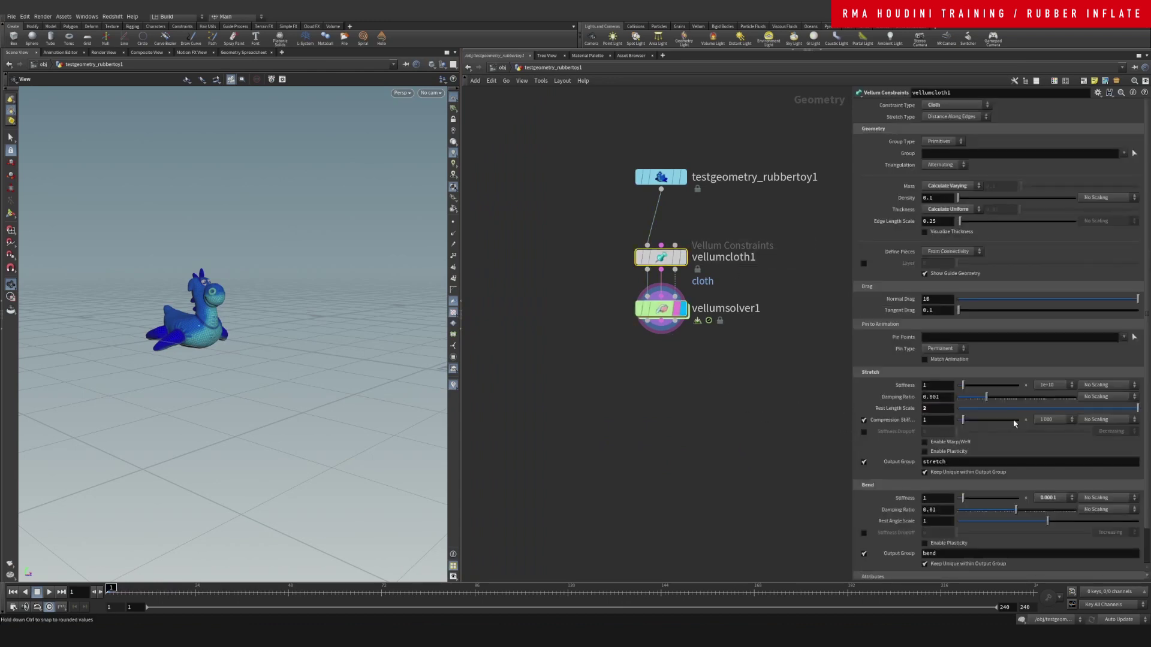
Set the stretch stiffness multiplier of vellumcloth1 to 1, and test the simulation before returning to frame 1
click(1060, 386)
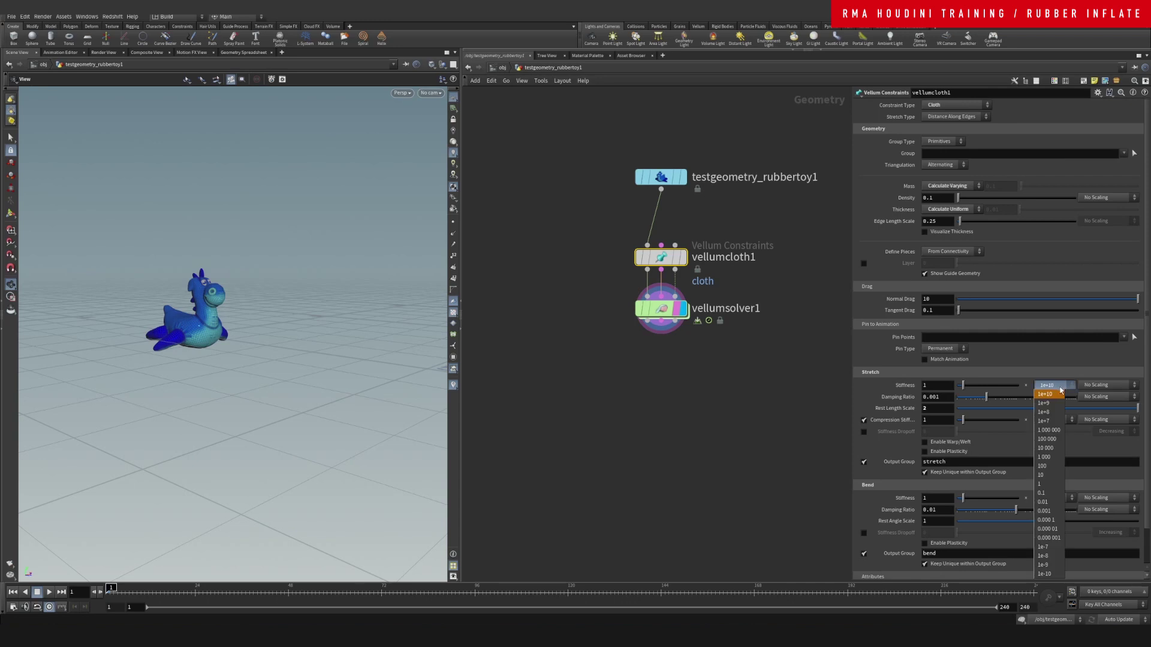
click(1046, 484)
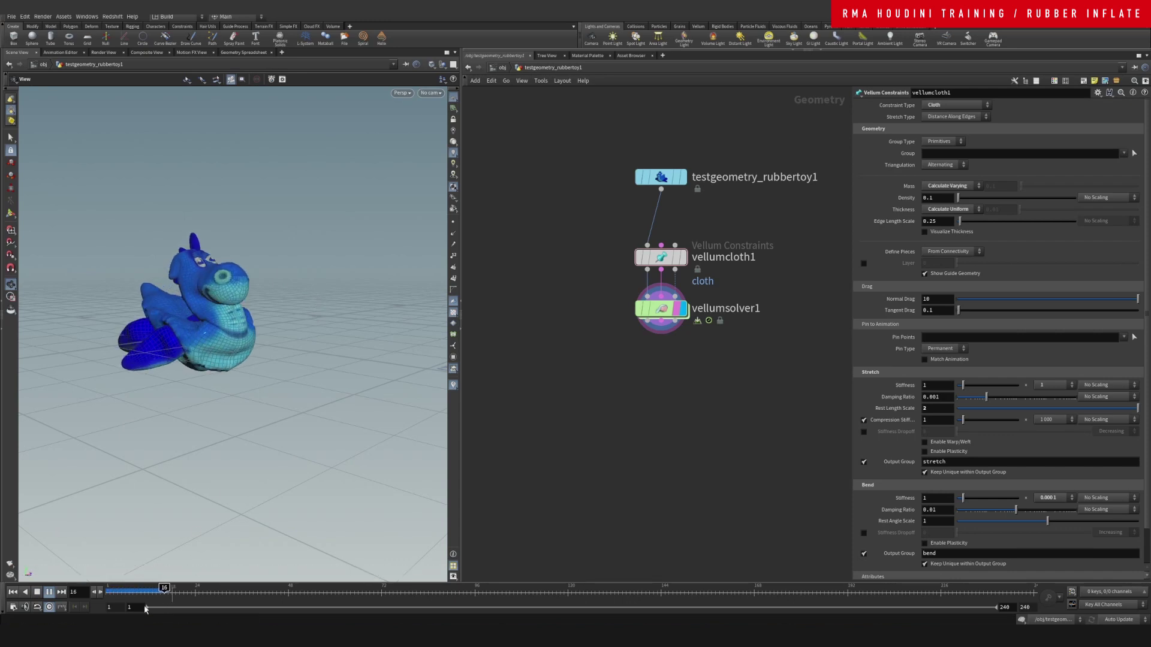
key(ctrl+Up)
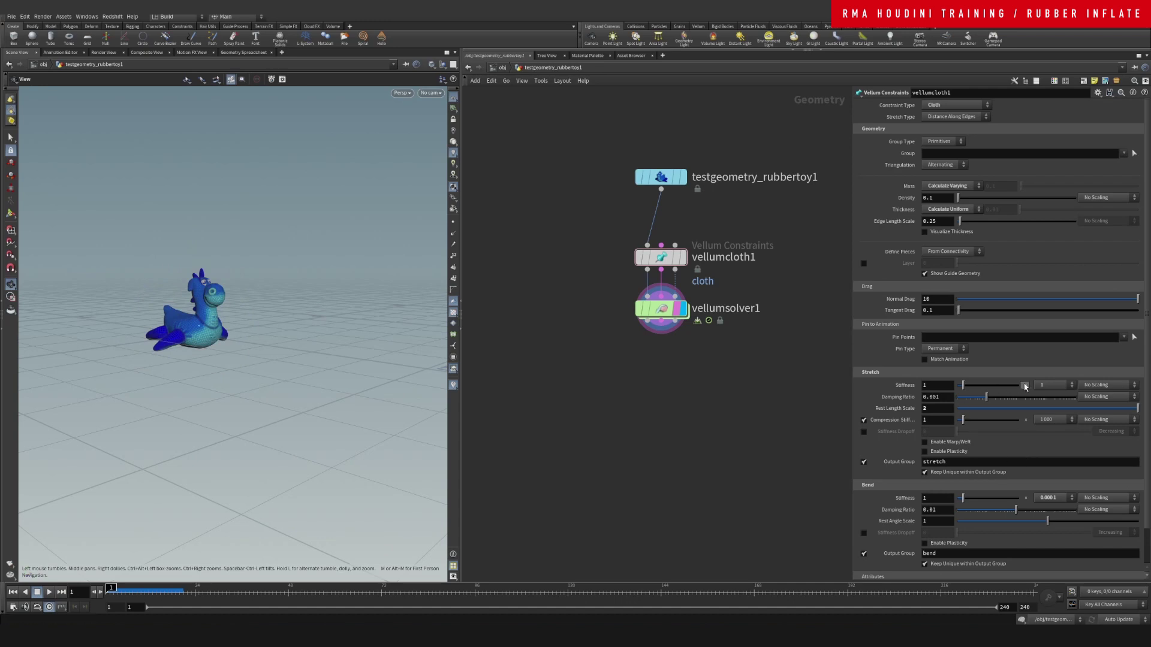
Set the stretch stiffness multiplier back to 1e+10, and run the simulation again before returning to frame 1
click(1053, 386)
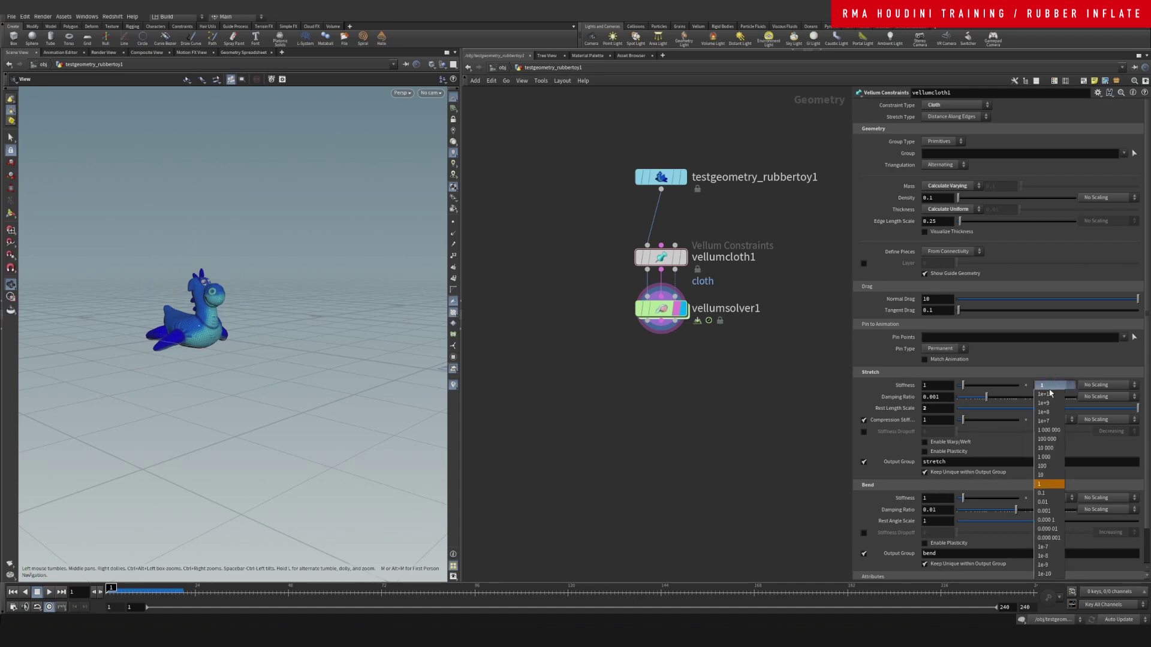
click(1049, 394)
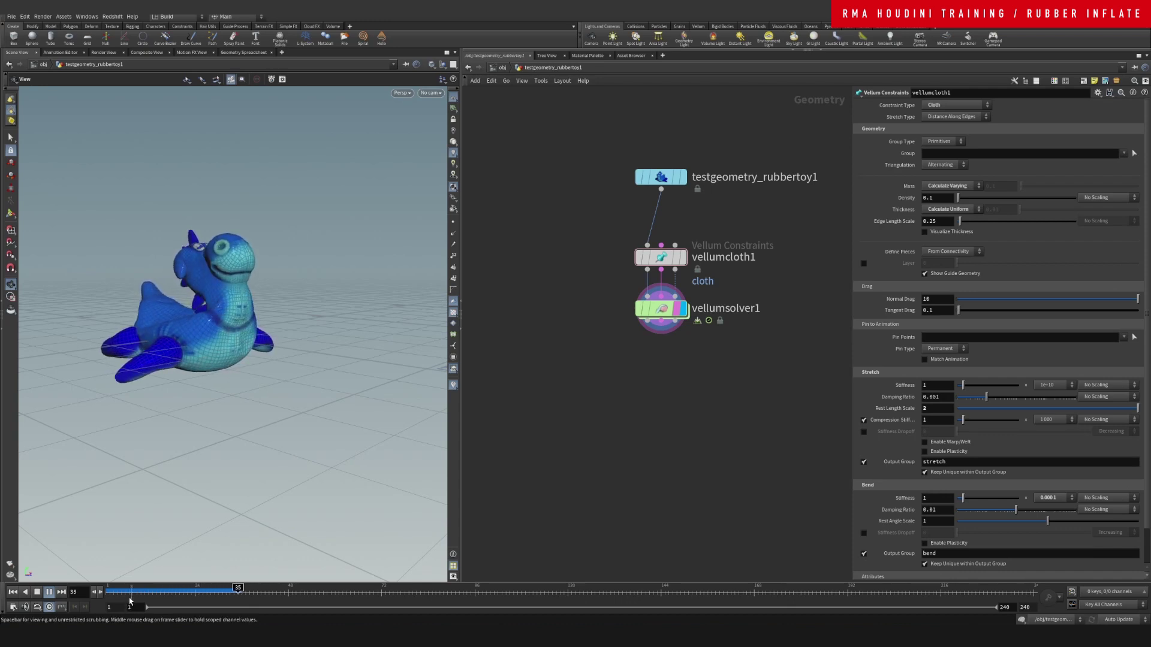
drag(242, 594, 106, 591)
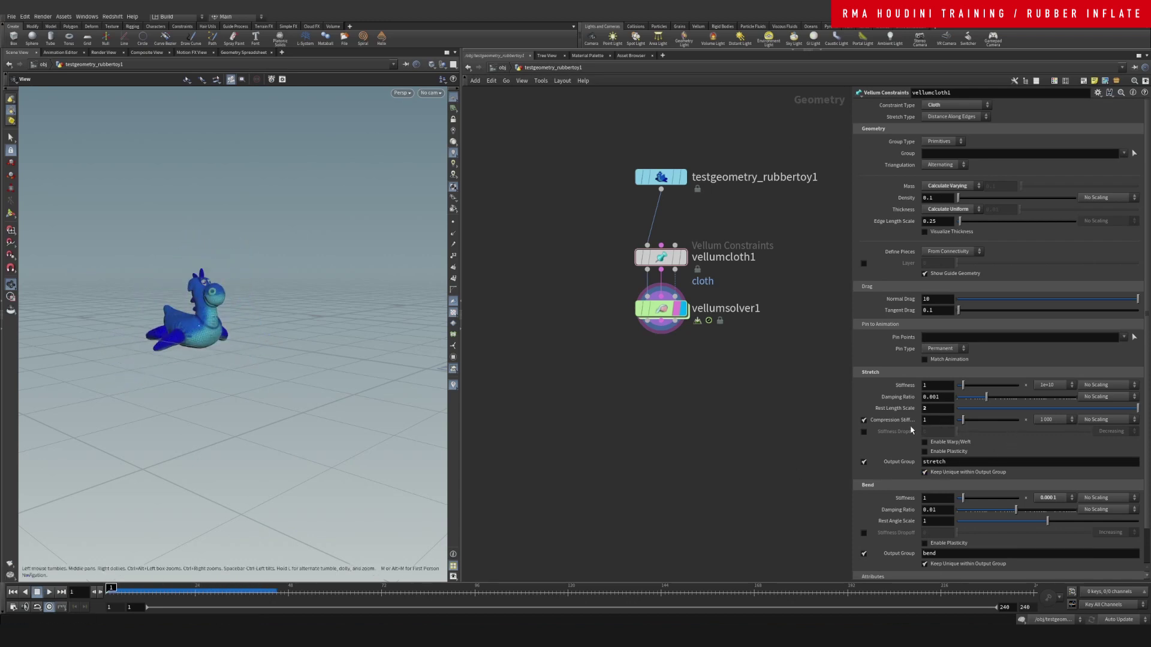
Set the stretch Compression Stiffness to 10 and inspect the folds in the simulated toy up to frame 32
mouse_move(900, 426)
drag(996, 422, 1037, 425)
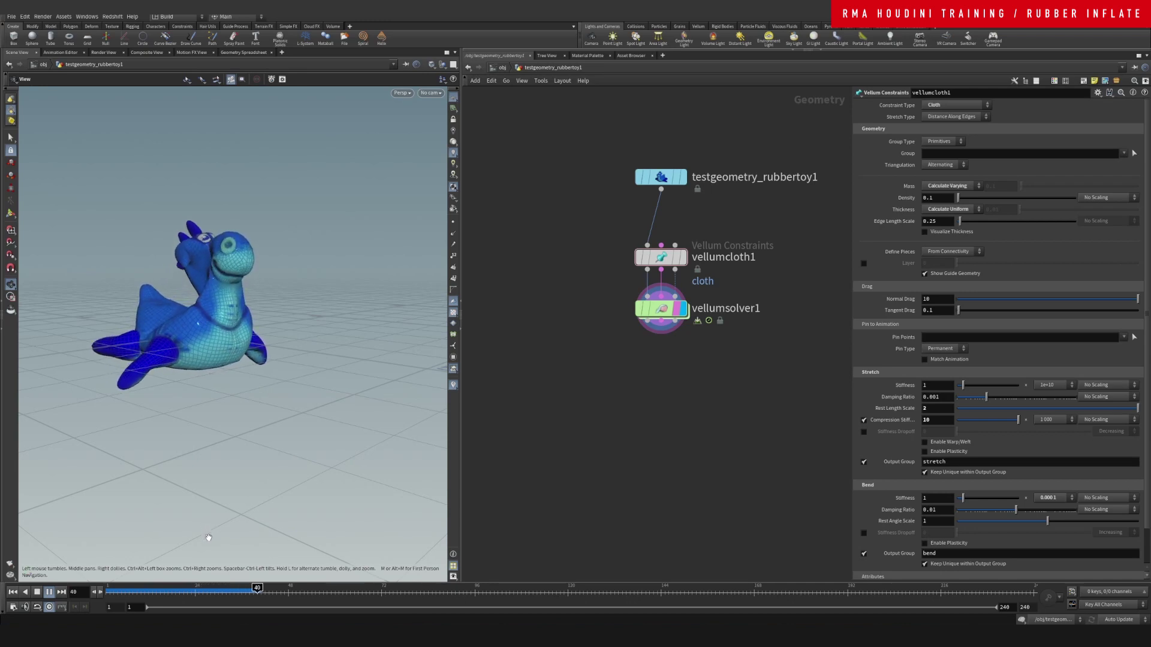
click(140, 588)
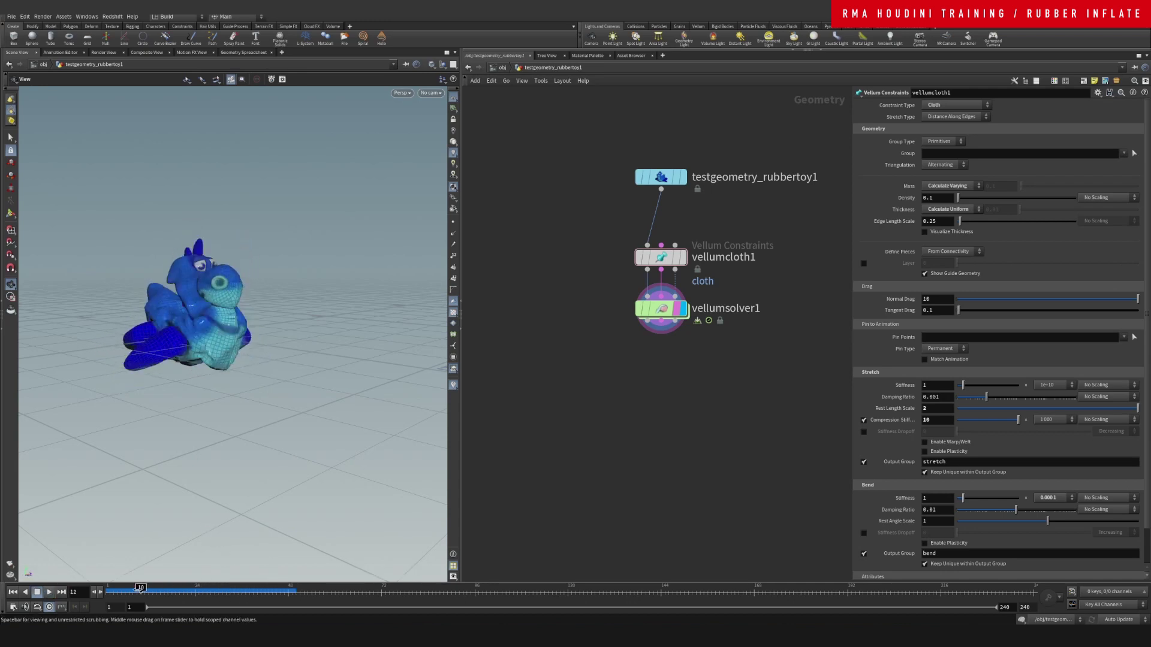
drag(140, 589, 226, 591)
drag(296, 406, 266, 365)
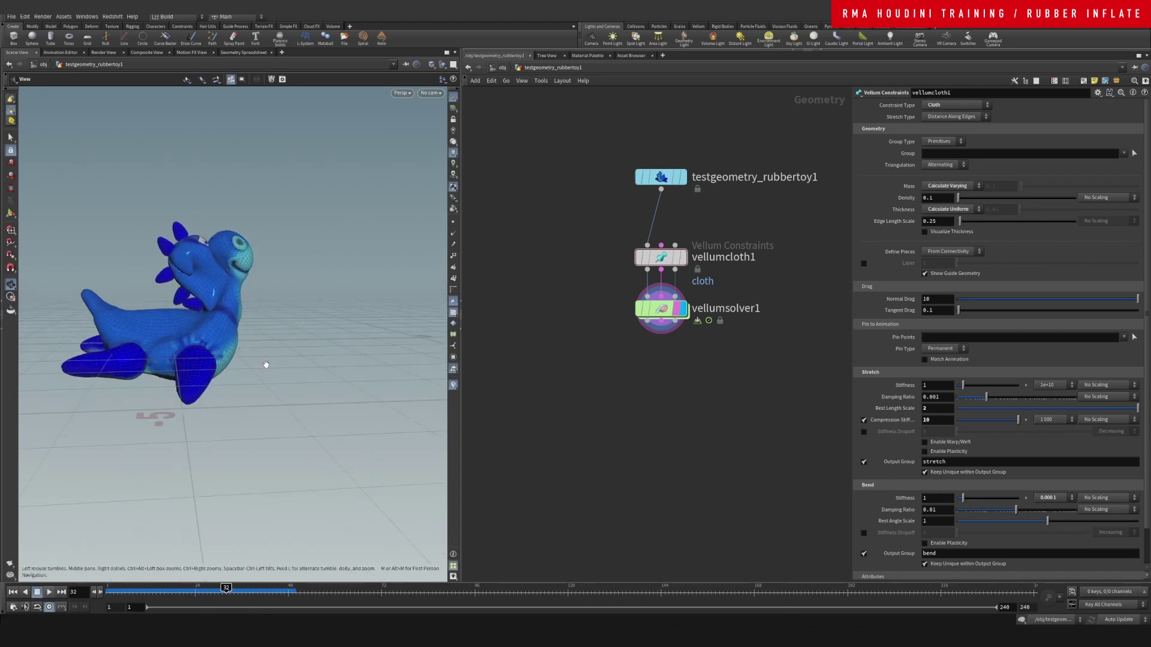
right_drag(266, 365, 284, 336)
drag(284, 336, 208, 342)
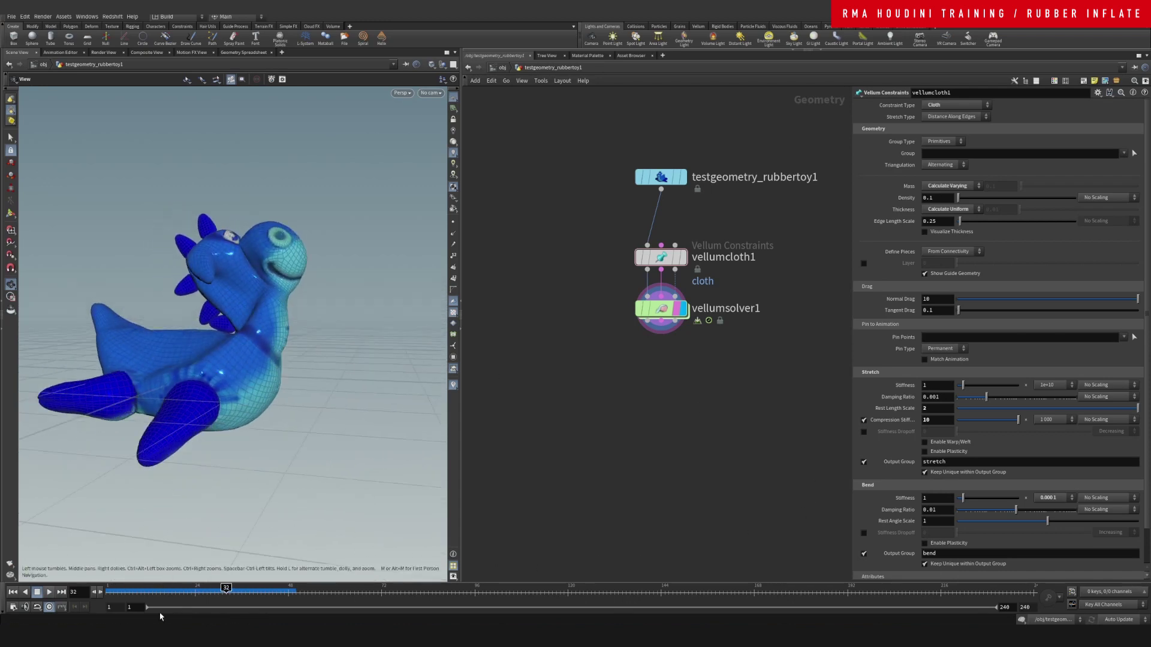
Revert the stretch Compression Stiffness to its default and set the bend stiffness multiplier to 10
right_click(899, 419)
click(913, 559)
click(1055, 499)
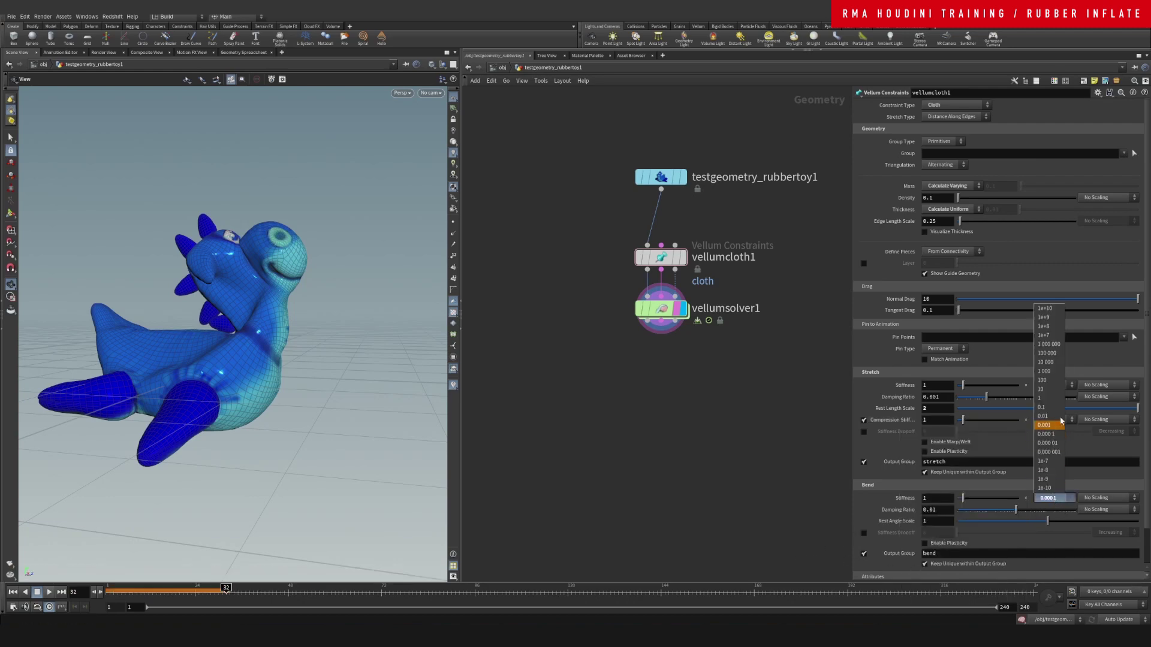
click(1054, 389)
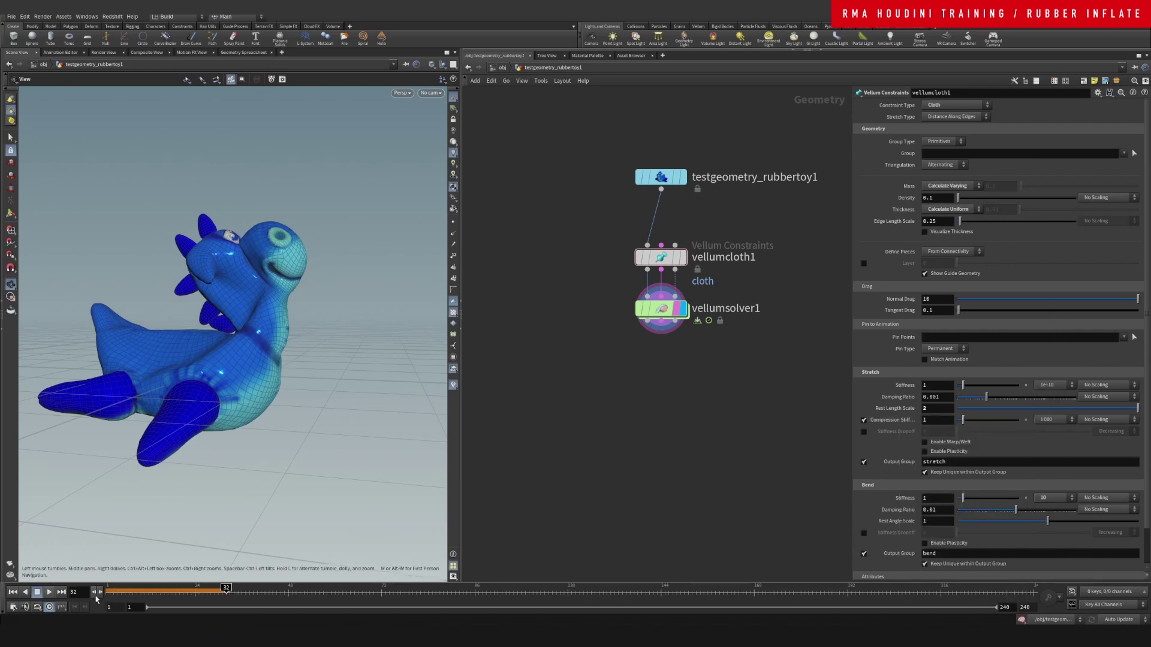
Replay the simulation from the first frame and inspect the inflated toy from its front and side
click(12, 593)
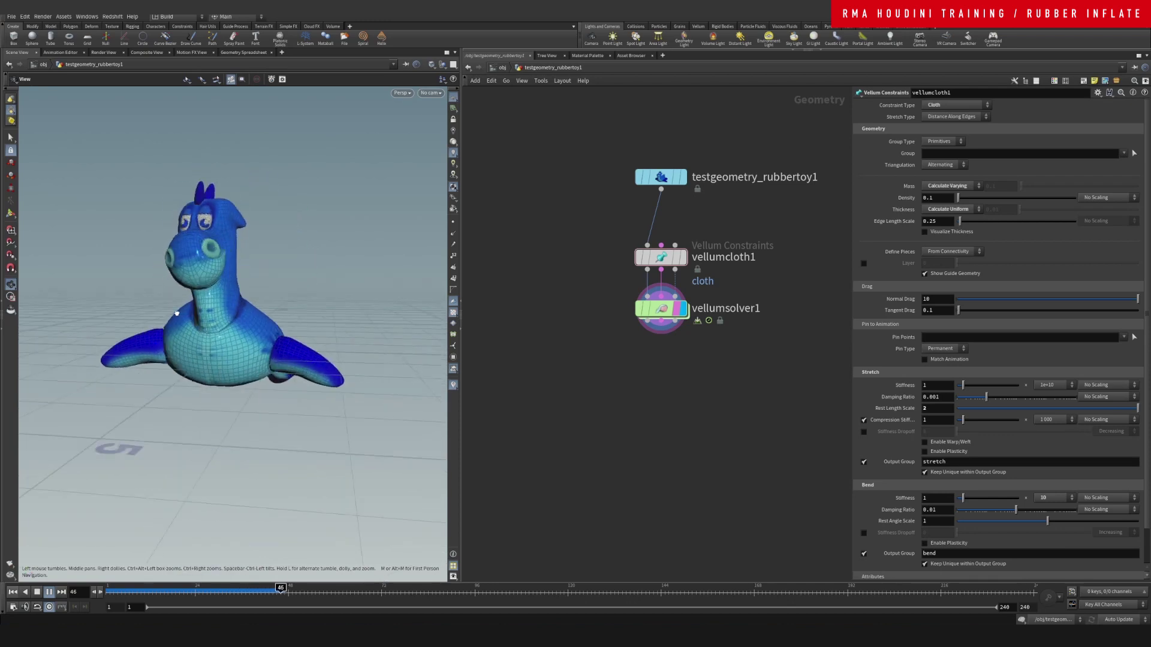
drag(176, 314, 221, 321)
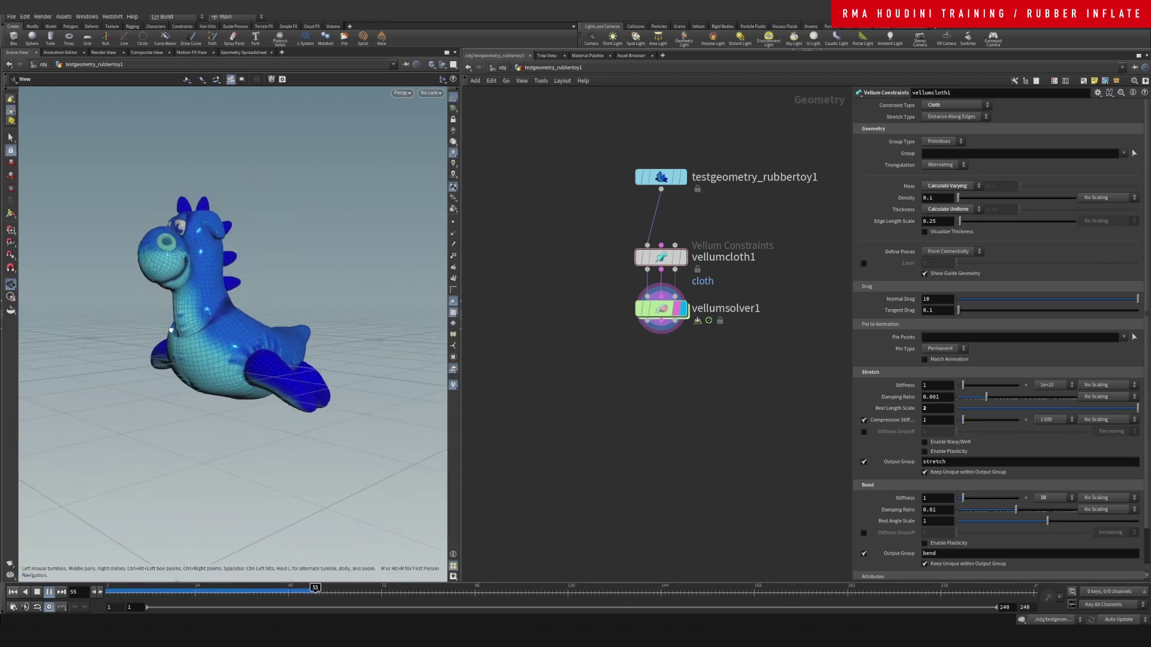
Replay the simulation from frame 1, inspect the inflated toy around frame 68, and return to the beginning of the timeline
drag(177, 343, 131, 327)
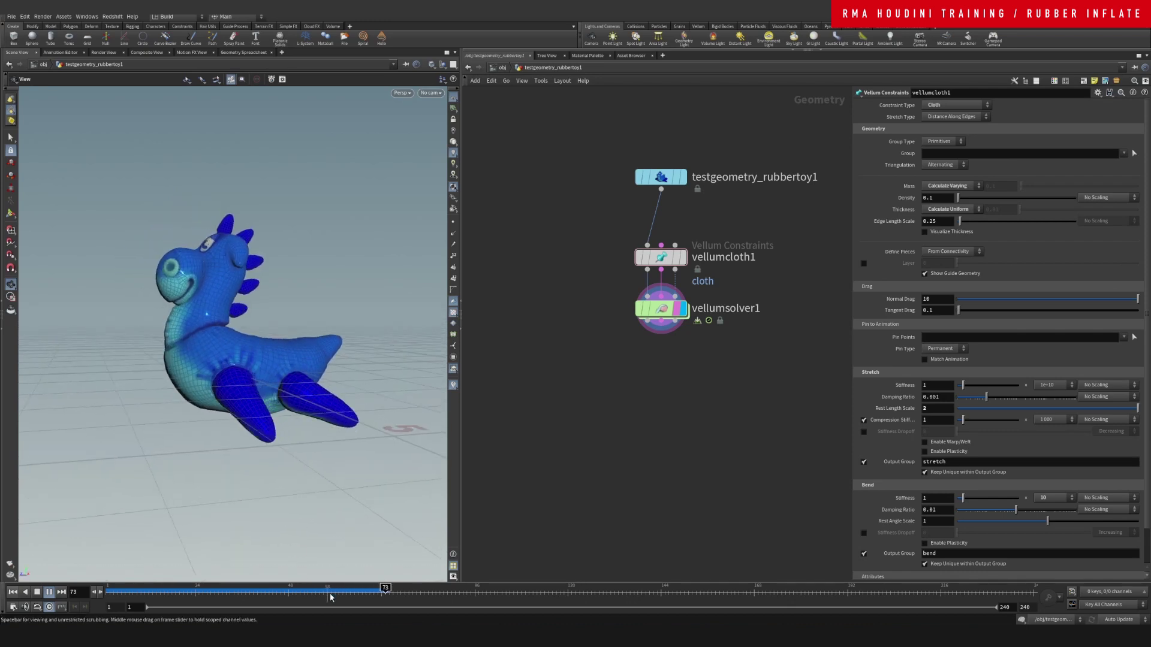
click(263, 588)
drag(113, 587, 109, 588)
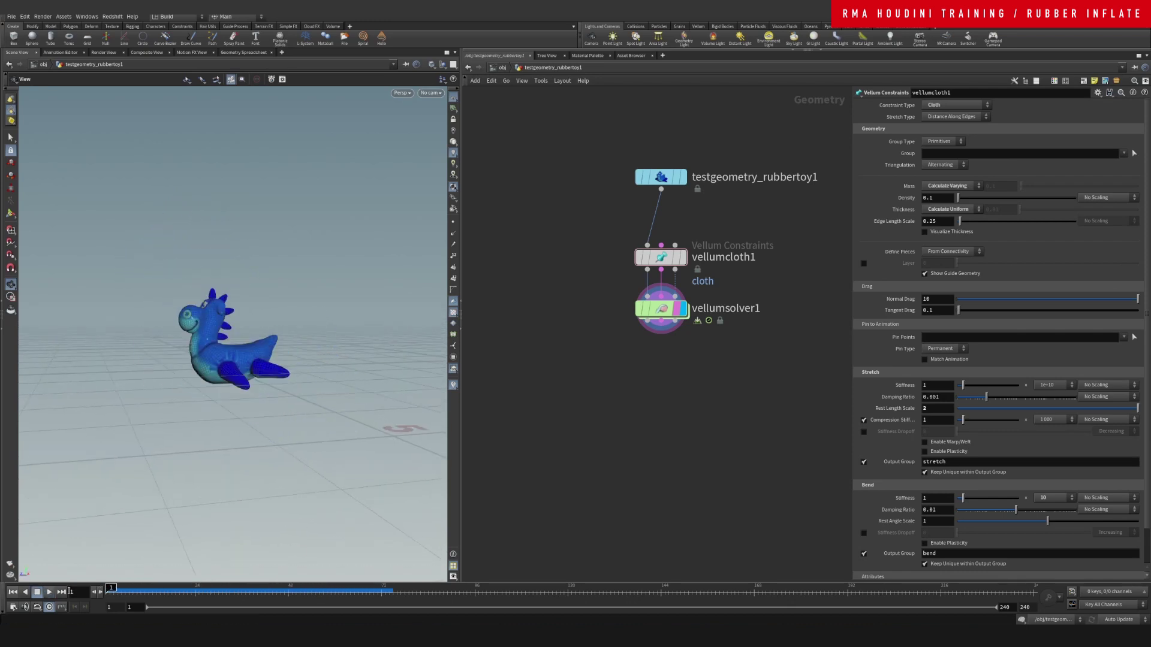
click(49, 592)
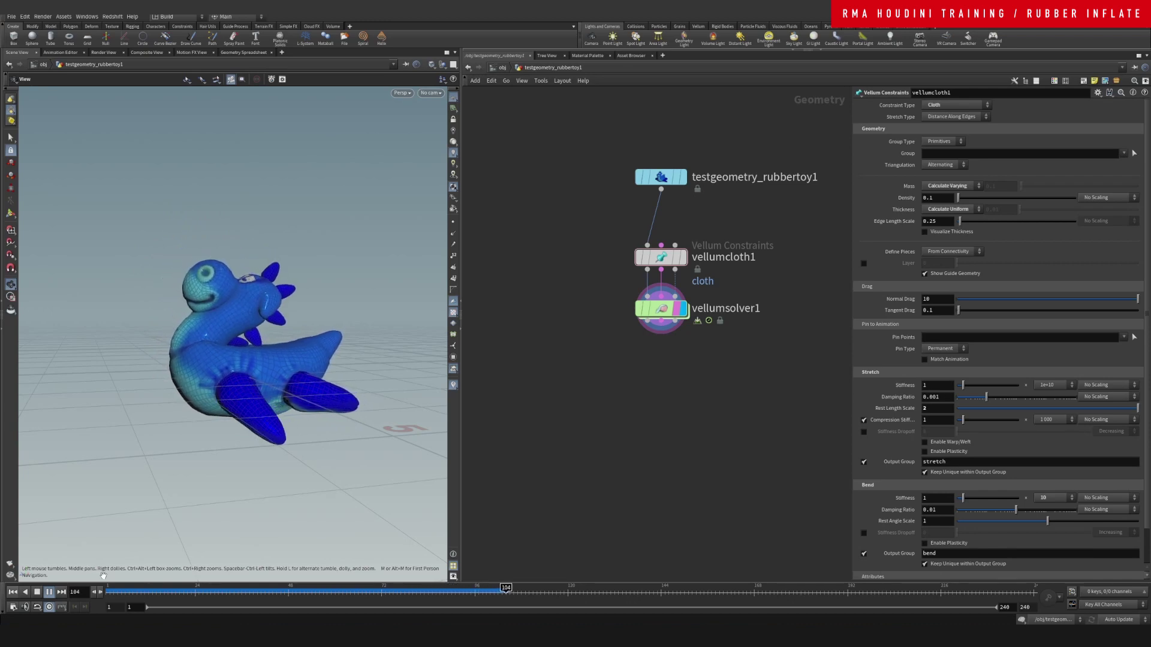
click(354, 589)
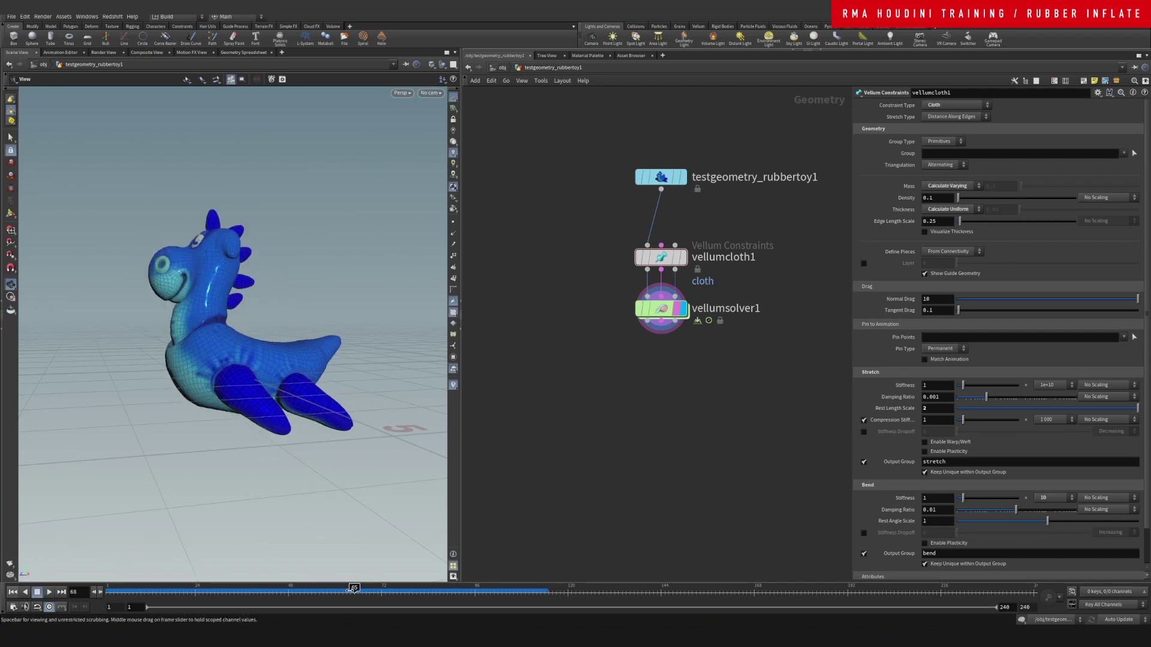
drag(121, 586, 69, 599)
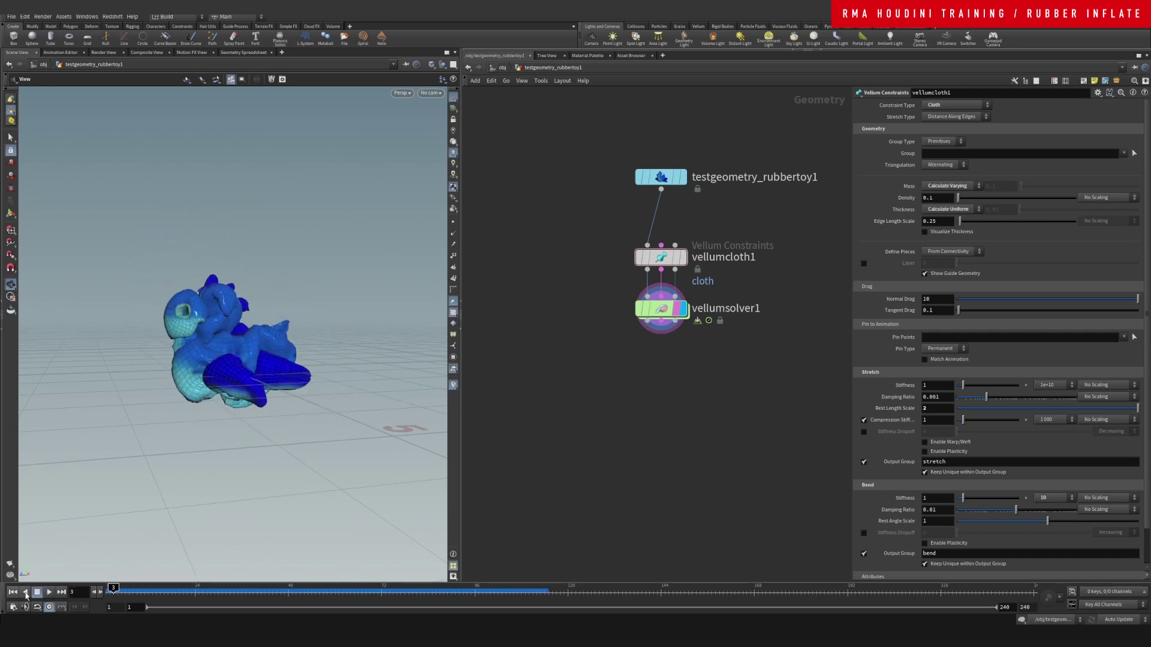
Run the simulation past frame 120, inspect the toy from its other side at frame 59, and return to frame 1
click(50, 592)
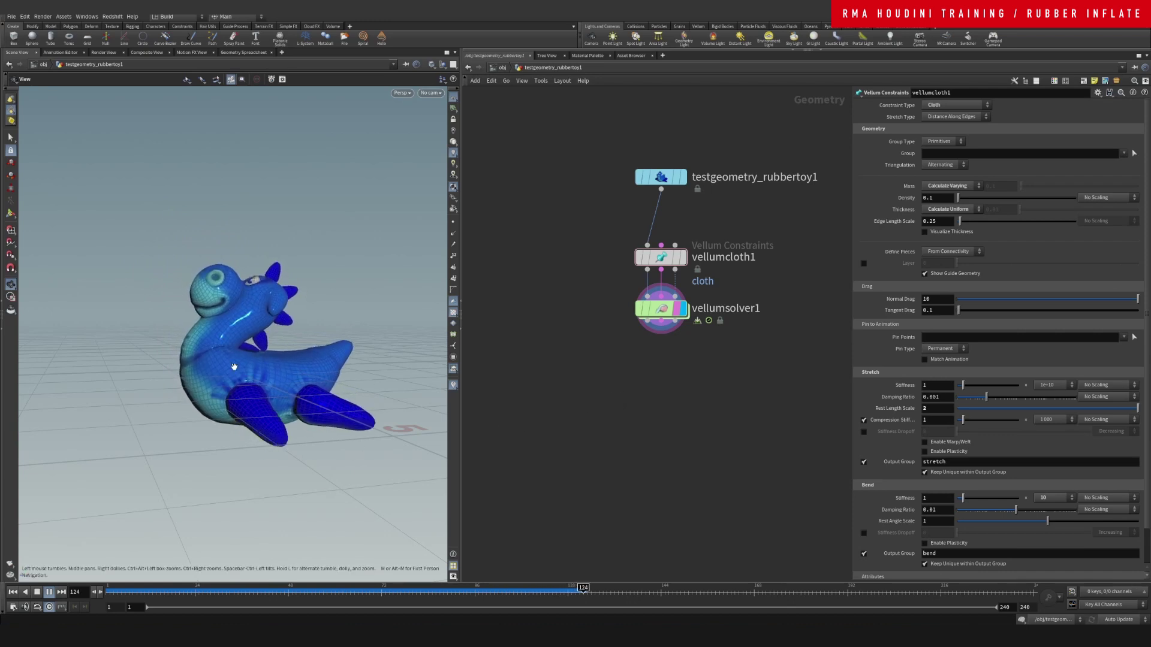
drag(503, 591, 330, 590)
drag(236, 340, 292, 333)
right_drag(291, 333, 316, 326)
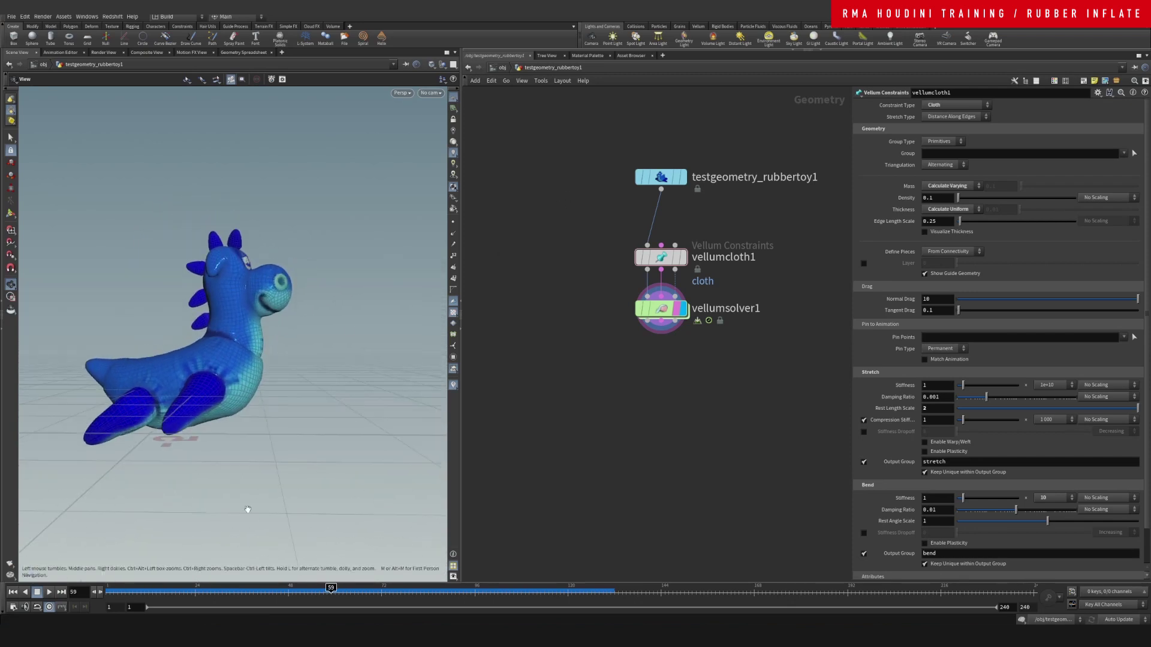
click(187, 590)
drag(187, 590, 108, 591)
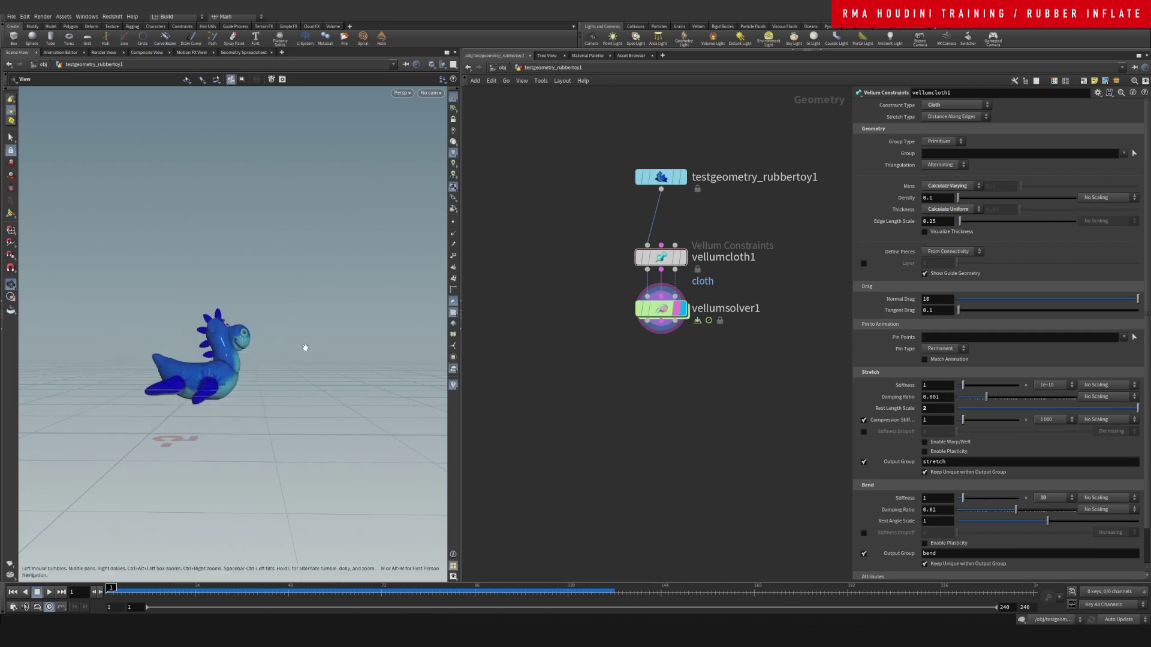
click(504, 71)
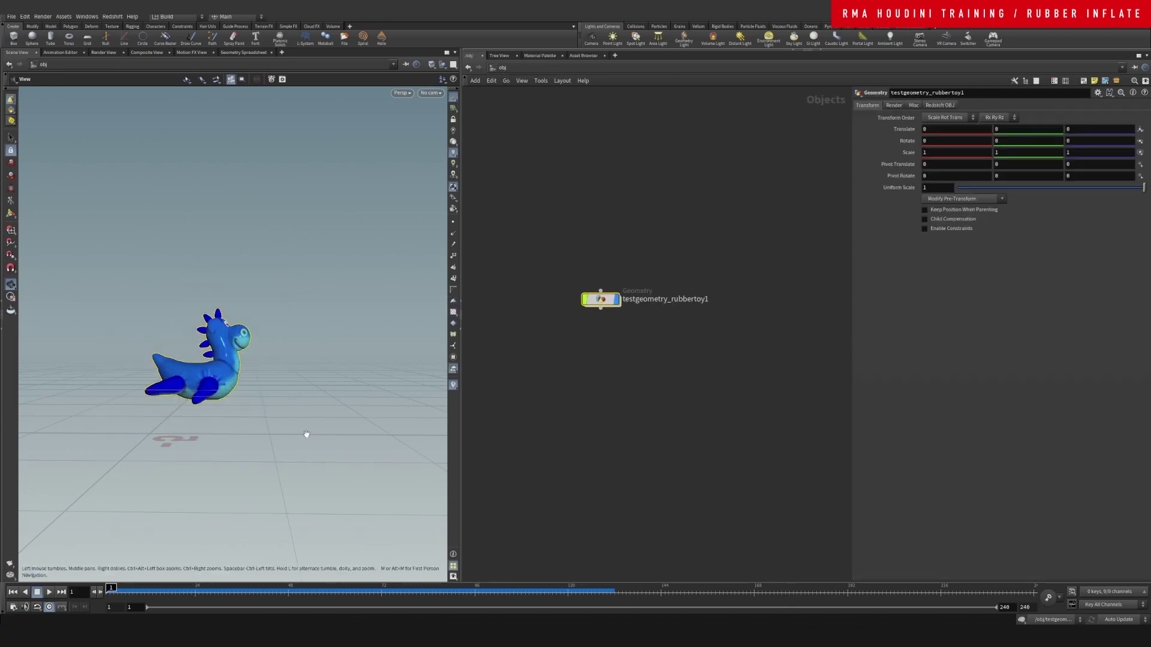
drag(228, 348, 324, 342)
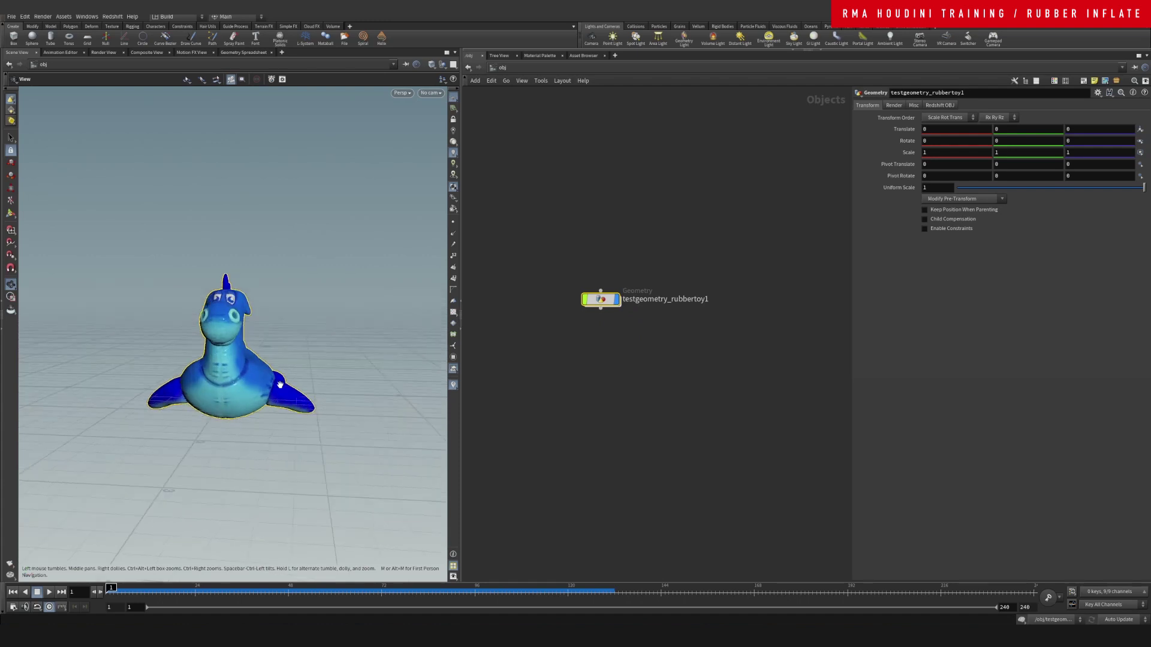
double_click(601, 299)
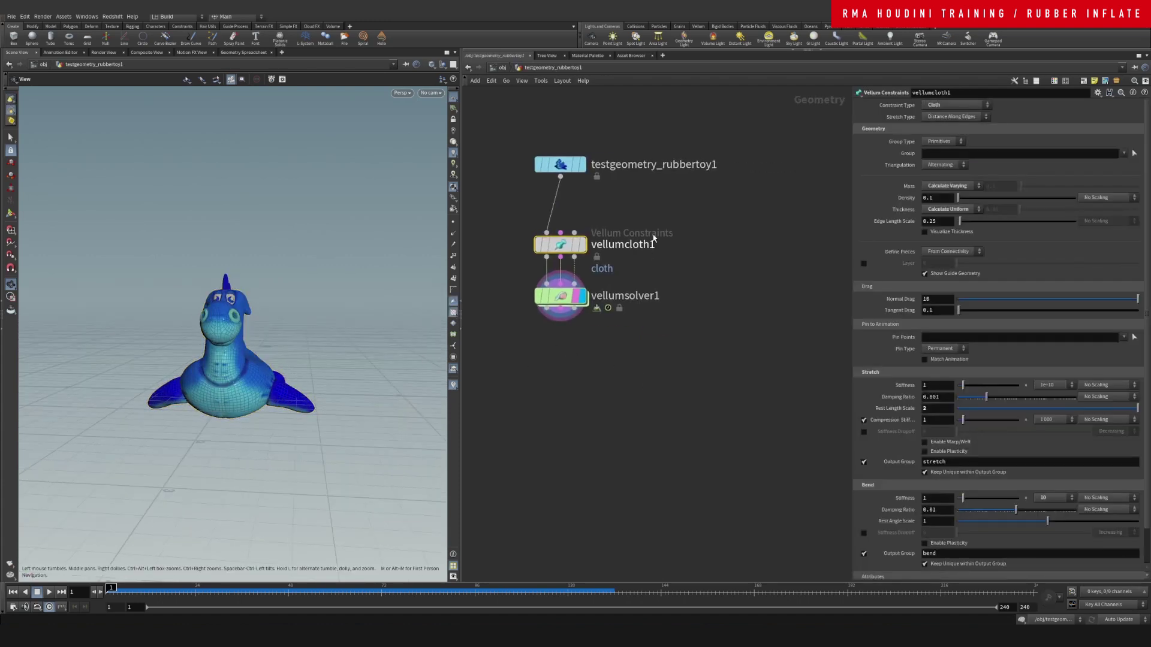
Add a Box node beside the toy's network, display it, and set its uniform scale to 2.95
middle_drag(745, 224, 720, 235)
key(Tab)
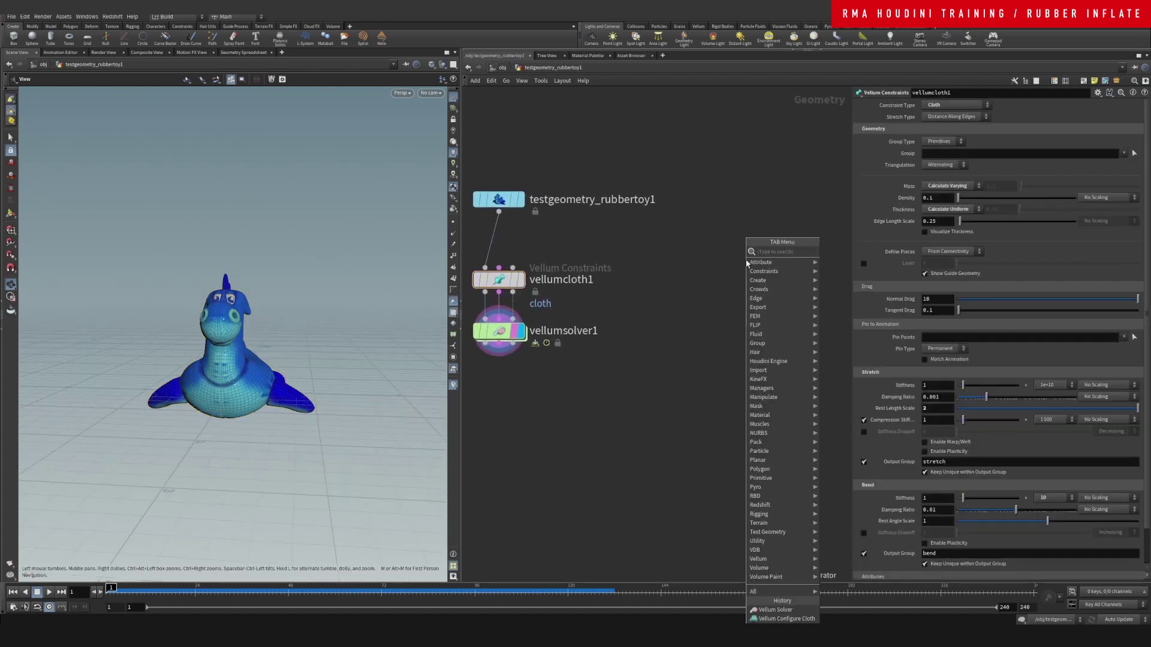
text(b)
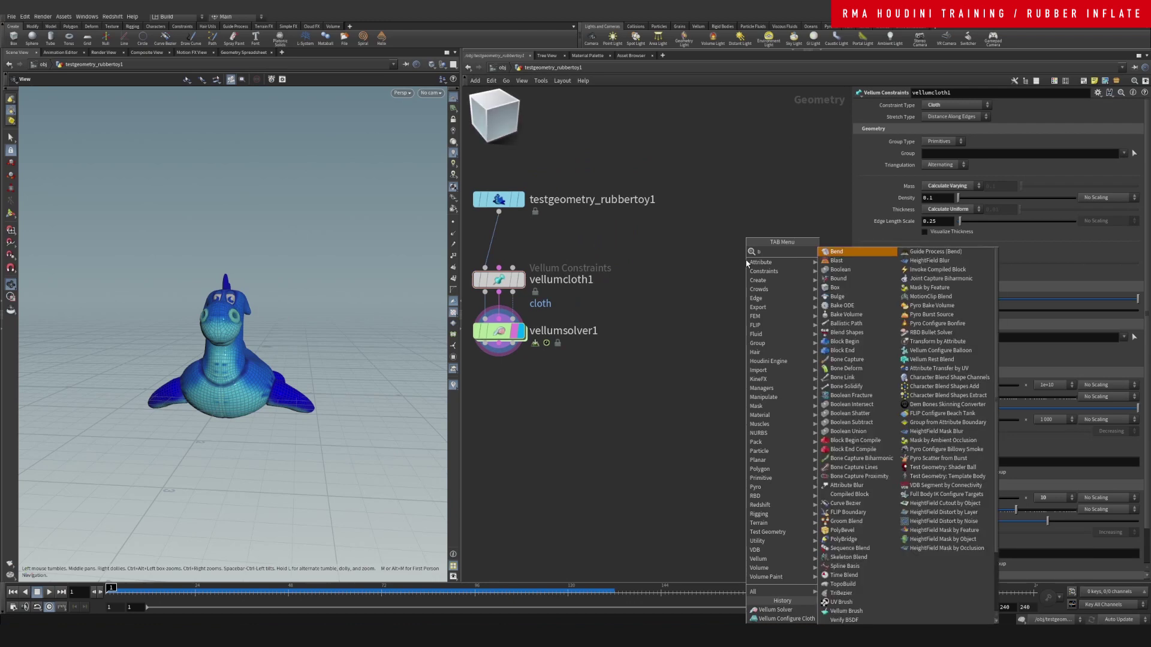
text(ox)
key(Return)
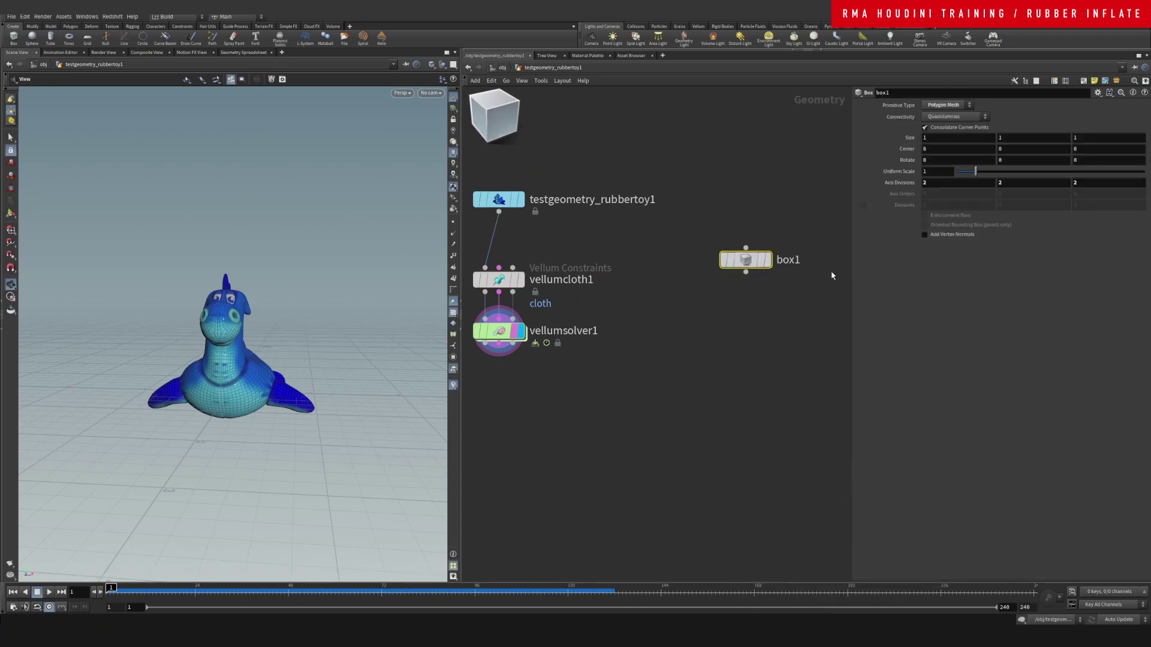
click(769, 259)
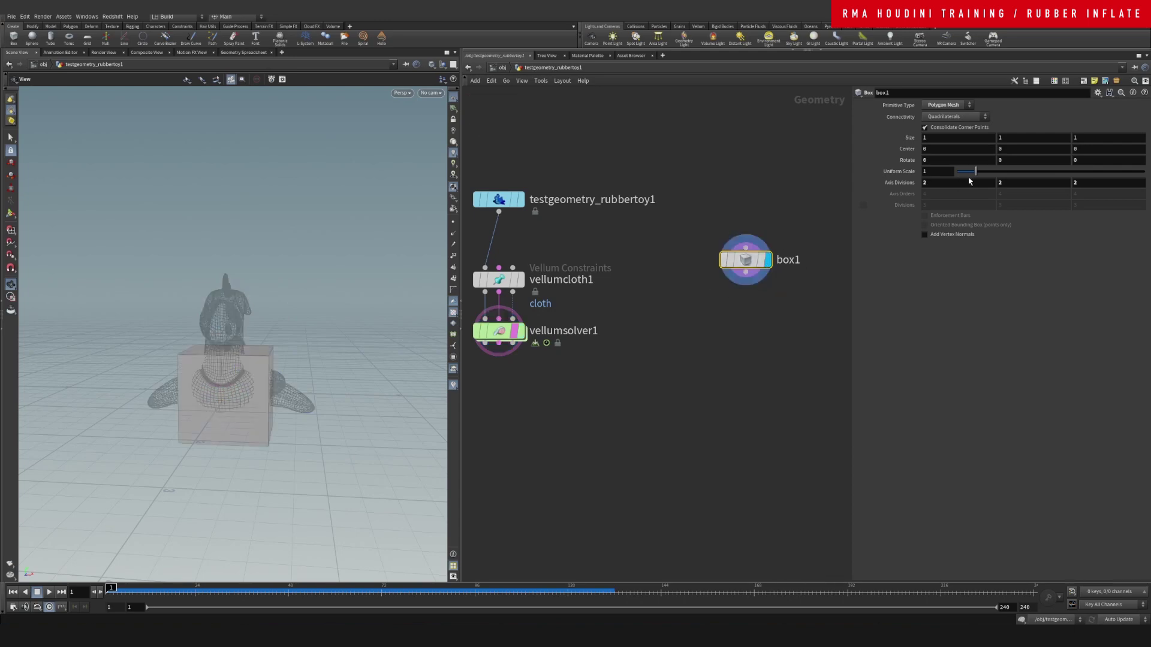
drag(976, 172, 1013, 173)
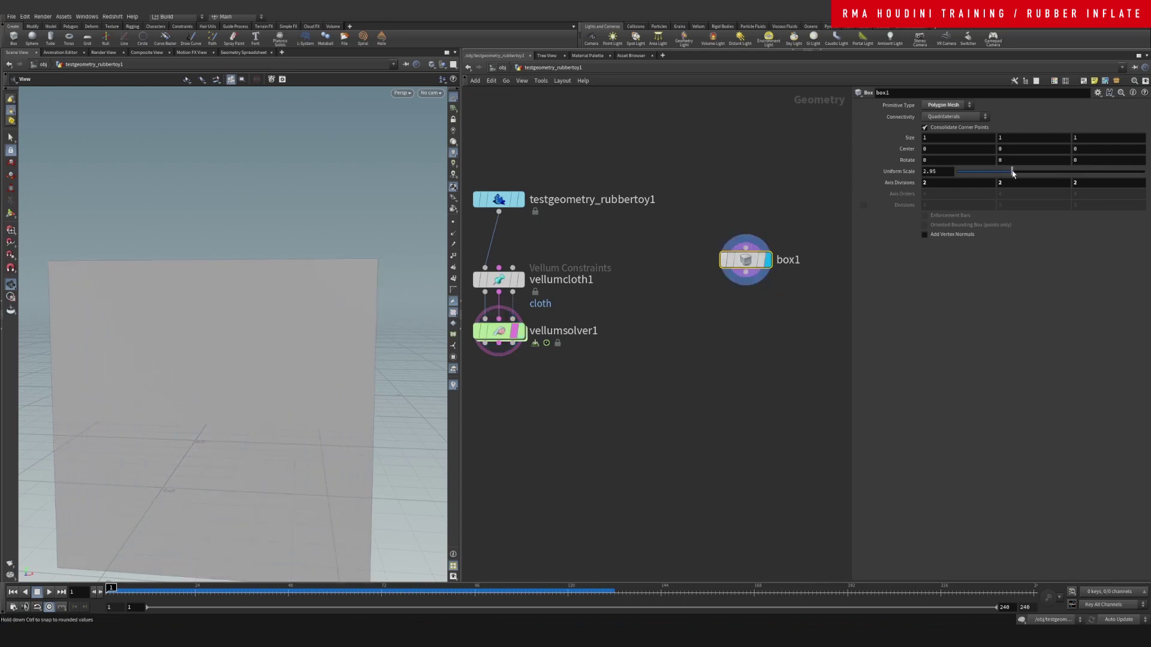
Add a Transform node after the box, and display the rubber toy with the transformed box as a template around it
right_click(744, 273)
mouse_move(774, 261)
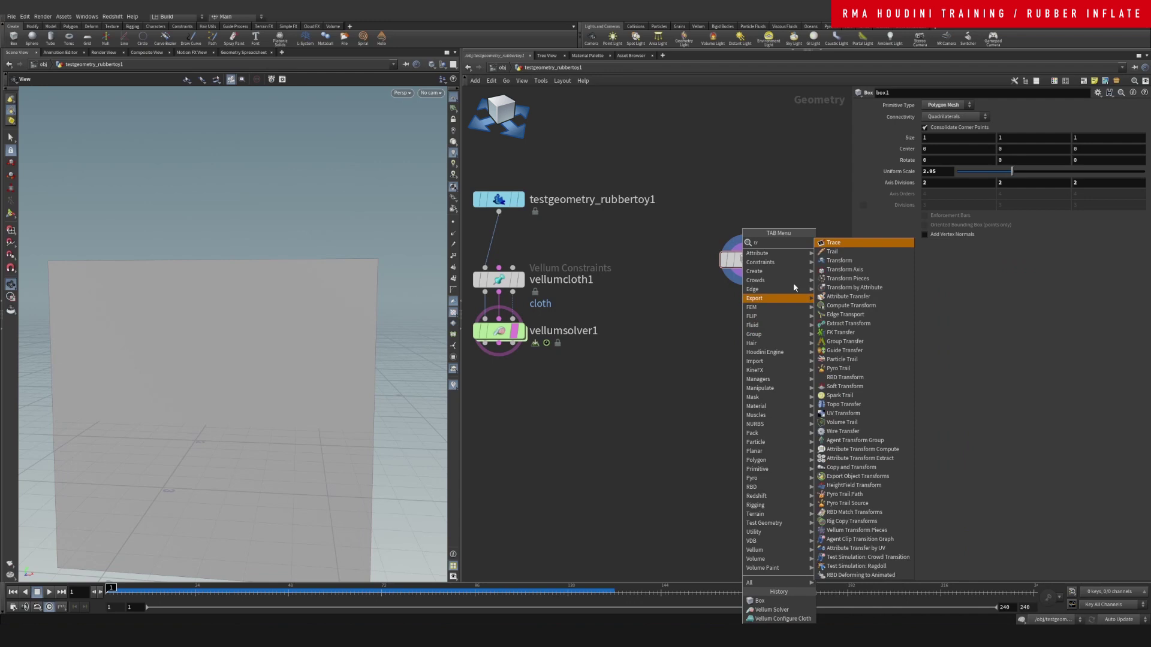
click(831, 262)
click(745, 311)
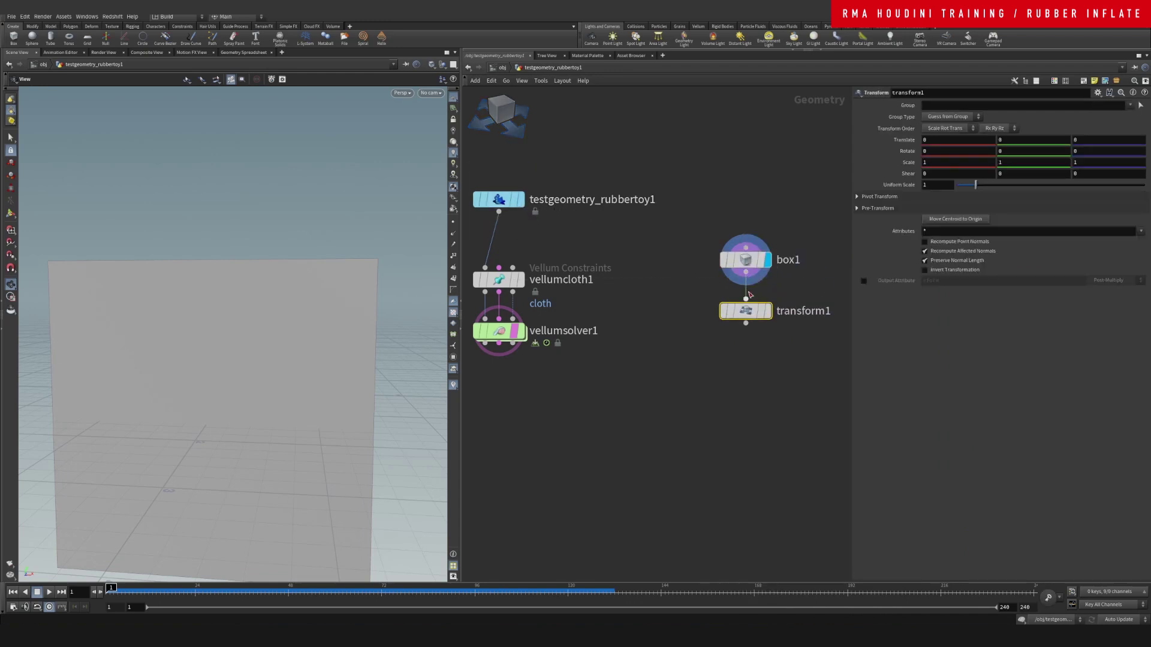
click(524, 206)
click(763, 314)
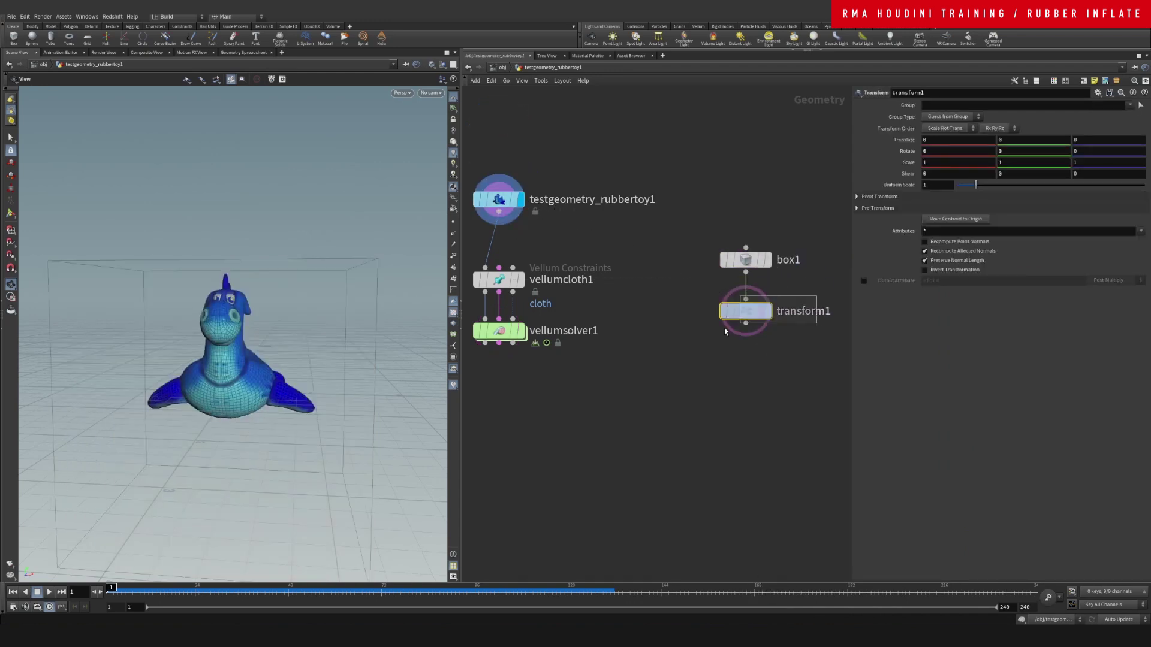
Raise the box about 0.46 in Y and scale it to about 0.78 in X and 0.81 in Y and Z
drag(255, 322, 203, 337)
key(Return)
key(Return)
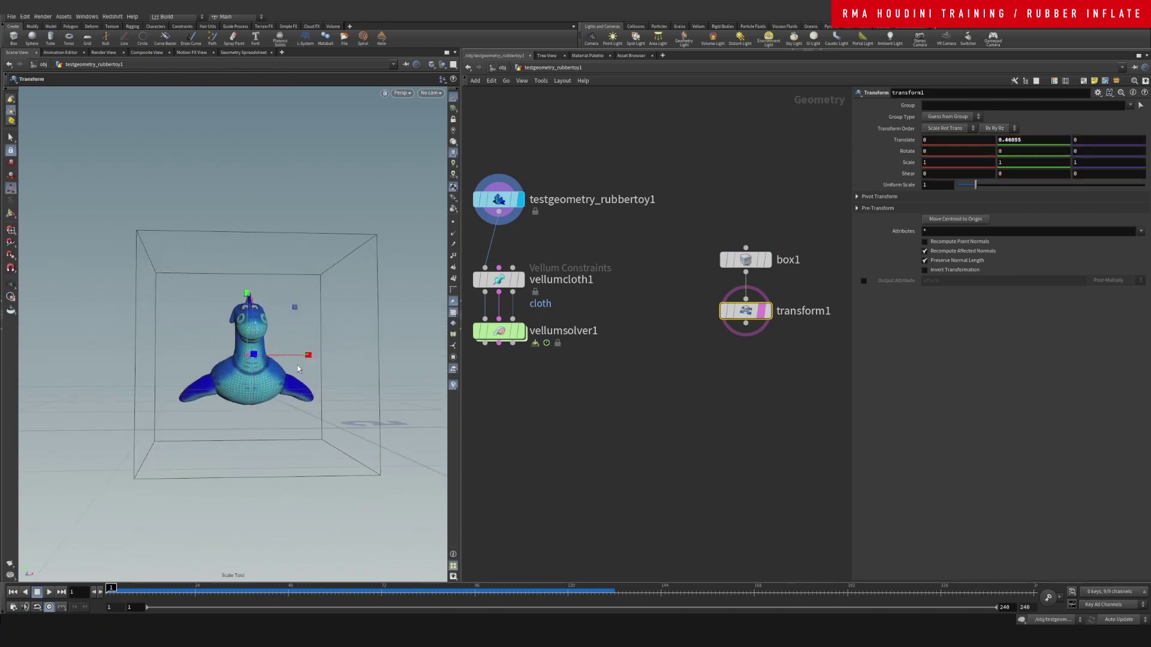
drag(307, 356, 296, 355)
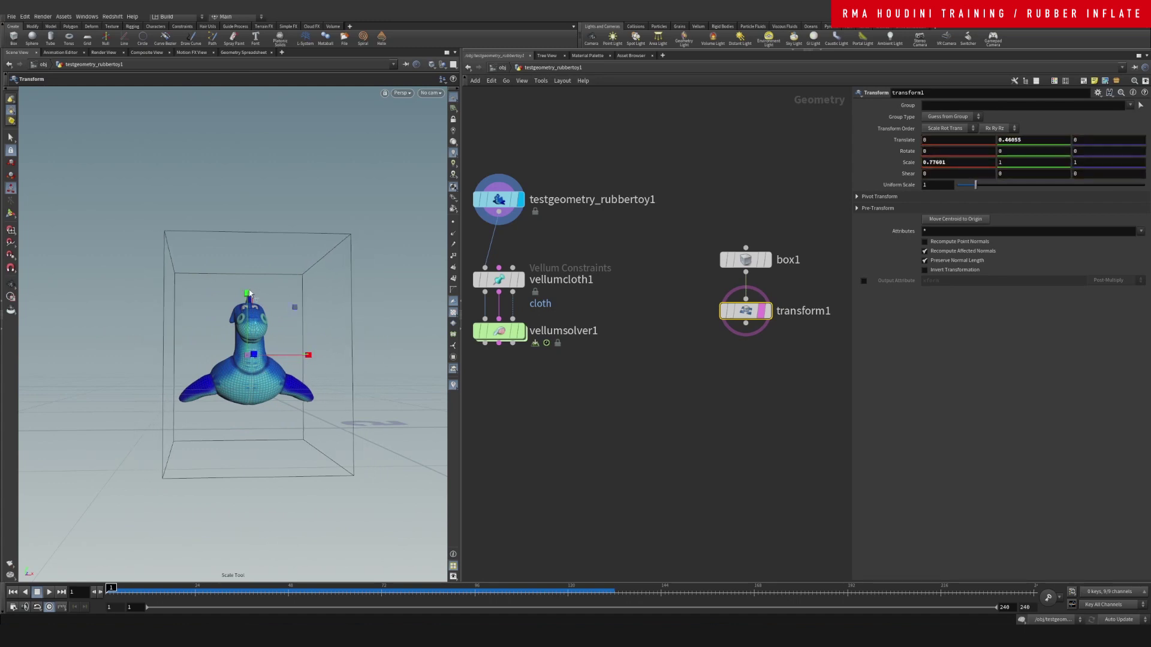
drag(248, 294, 252, 307)
alt+drag(303, 350, 389, 355)
key(Return)
alt+middle_drag(214, 373, 336, 341)
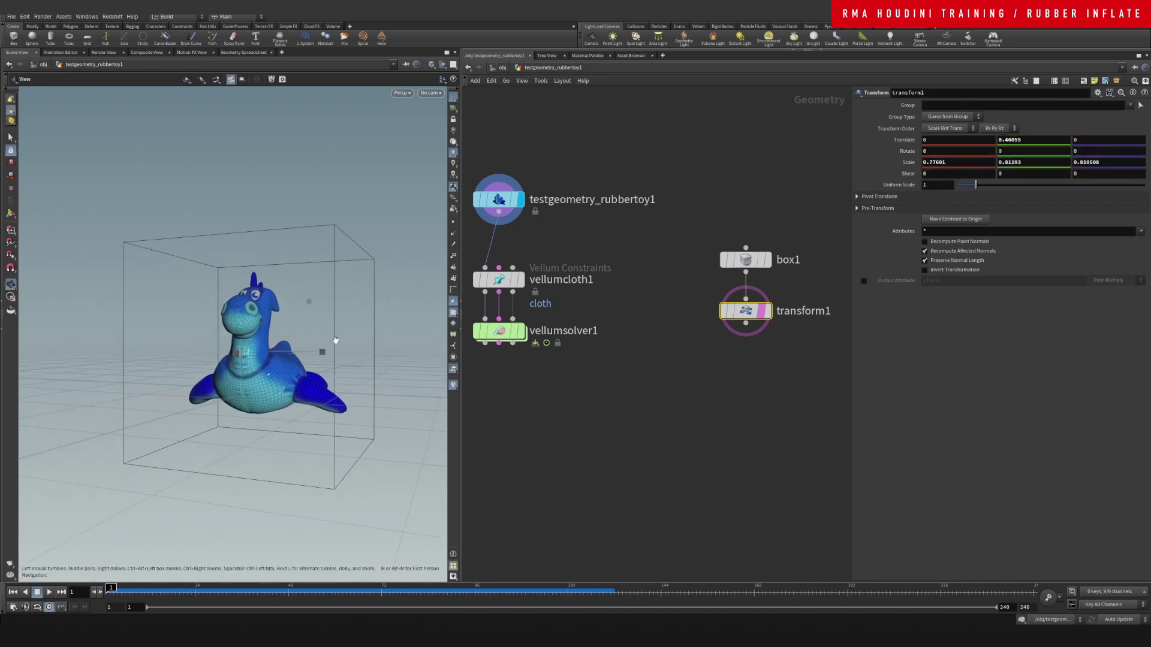
Fit the box closer around the toy by scaling it to about 0.71 in X and 0.74 in Y
drag(336, 340, 279, 363)
key(Return)
drag(223, 295, 223, 304)
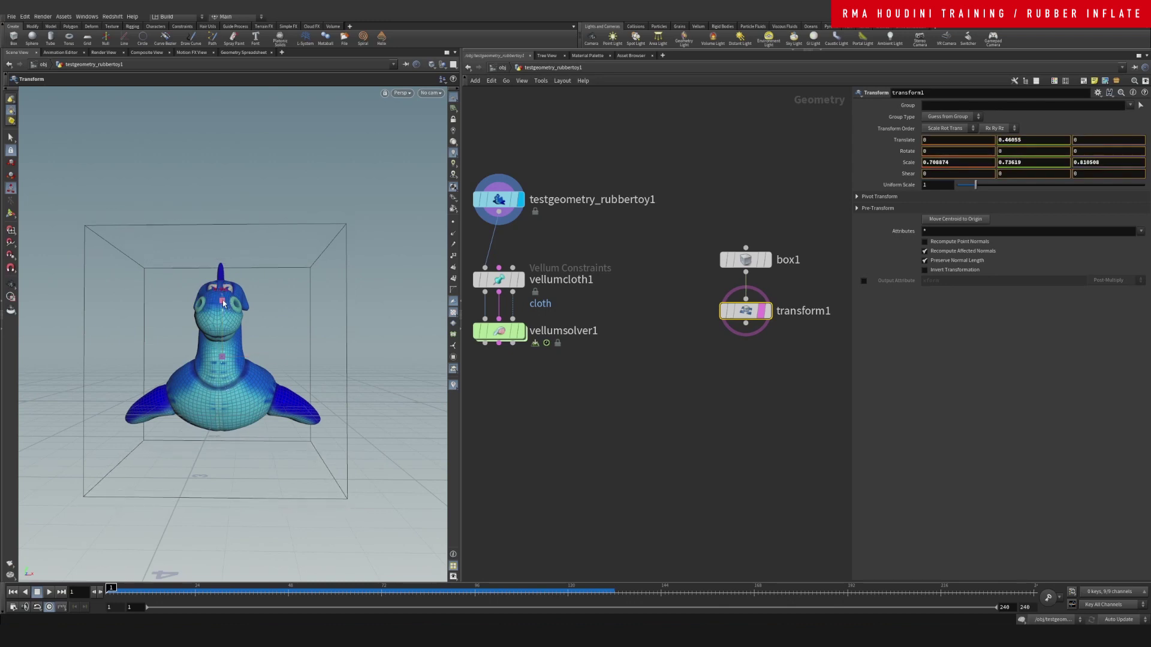
Connect the box's transform to the third input of the Vellum cloth constraints and display the Vellum solver
middle_drag(712, 345, 708, 320)
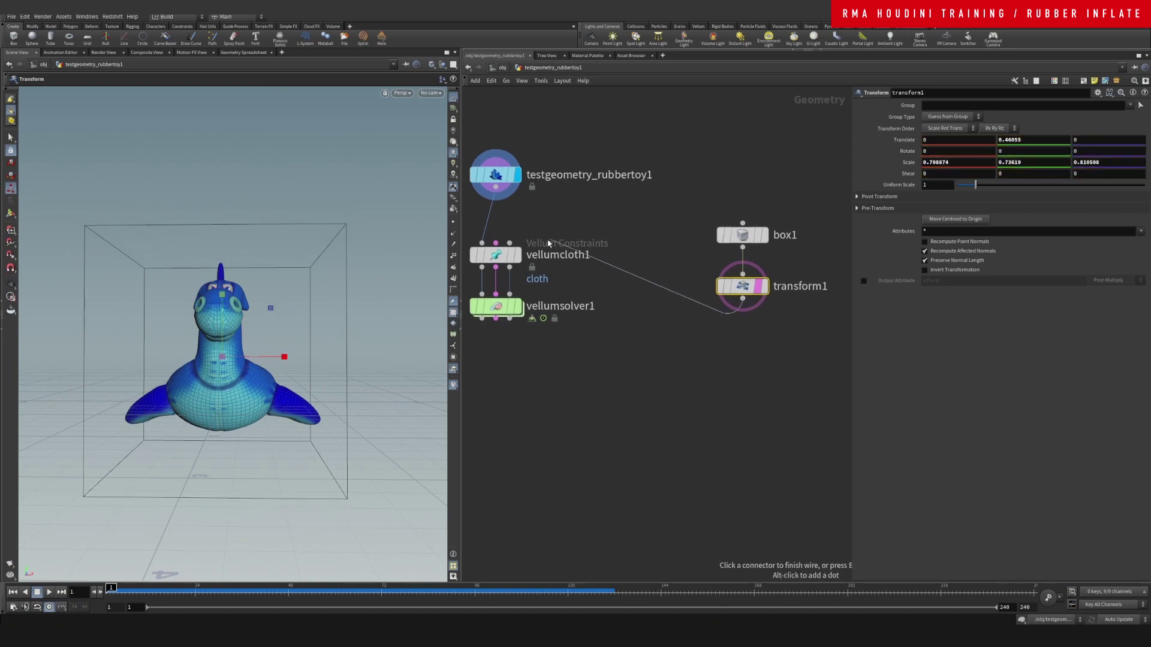
middle_drag(667, 351, 664, 244)
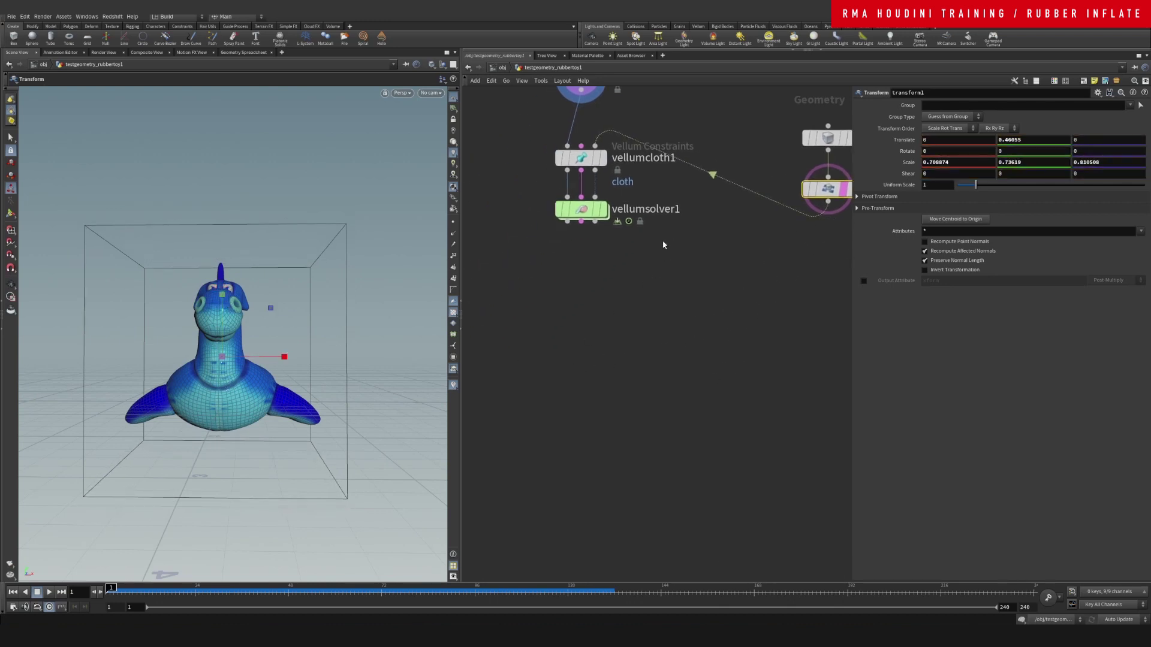
click(602, 209)
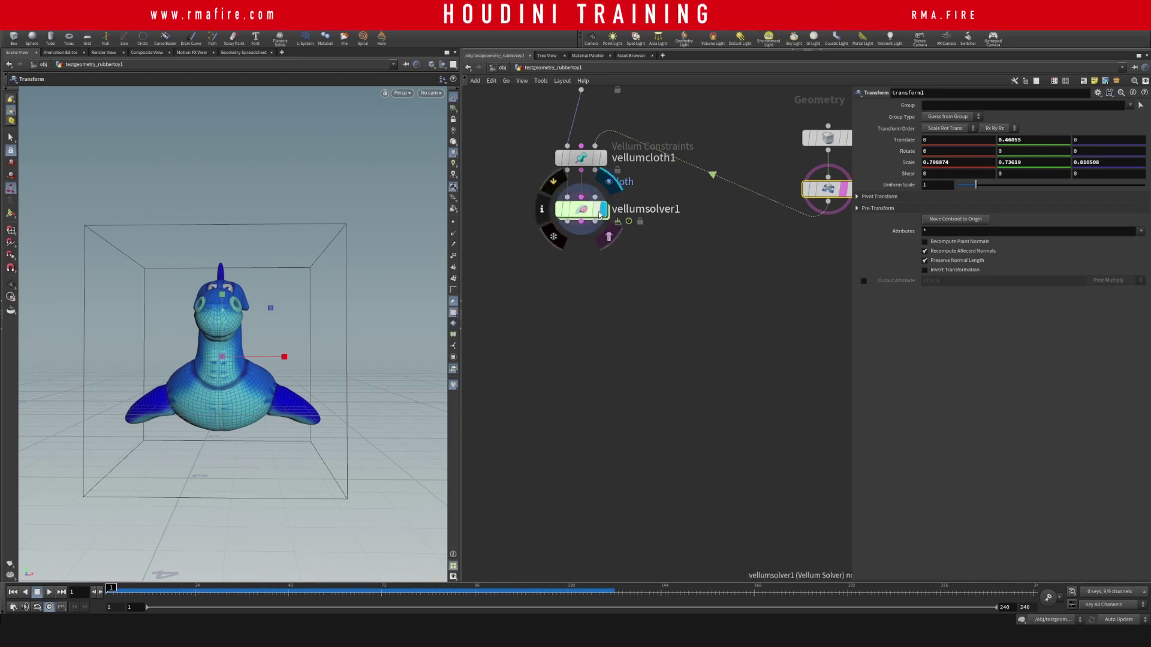
Run the simulation, inspect how the toy inflates inside the box from the front and side, and return to frame 1
middle_drag(619, 314, 603, 332)
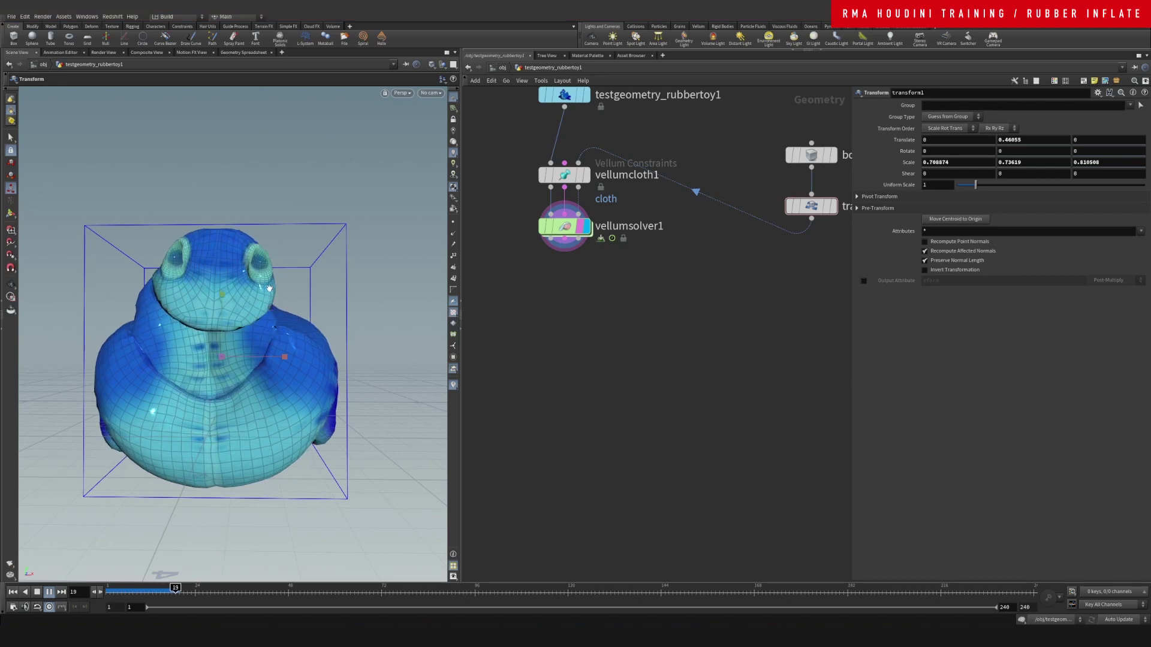
drag(269, 289, 336, 311)
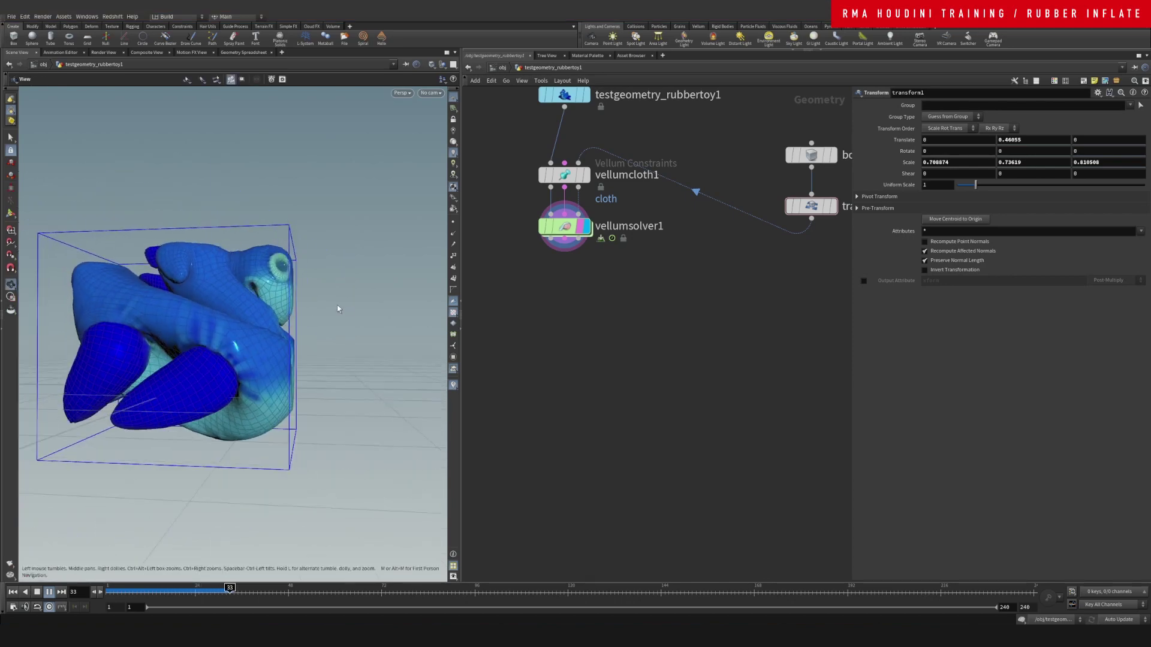
key(t)
drag(214, 593, 109, 589)
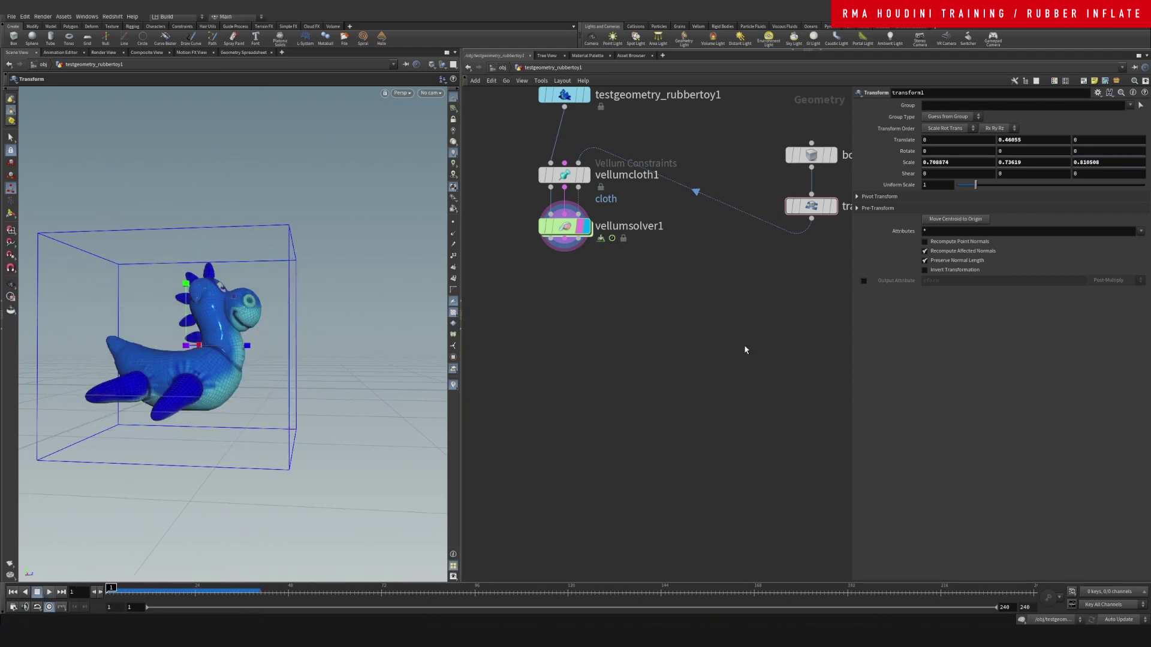
Insert a Reverse node between the box's transform and the cloth constraints, and rerun the simulation to inspect the collision
middle_drag(760, 314, 689, 333)
key(Tab)
text(rev)
click(790, 261)
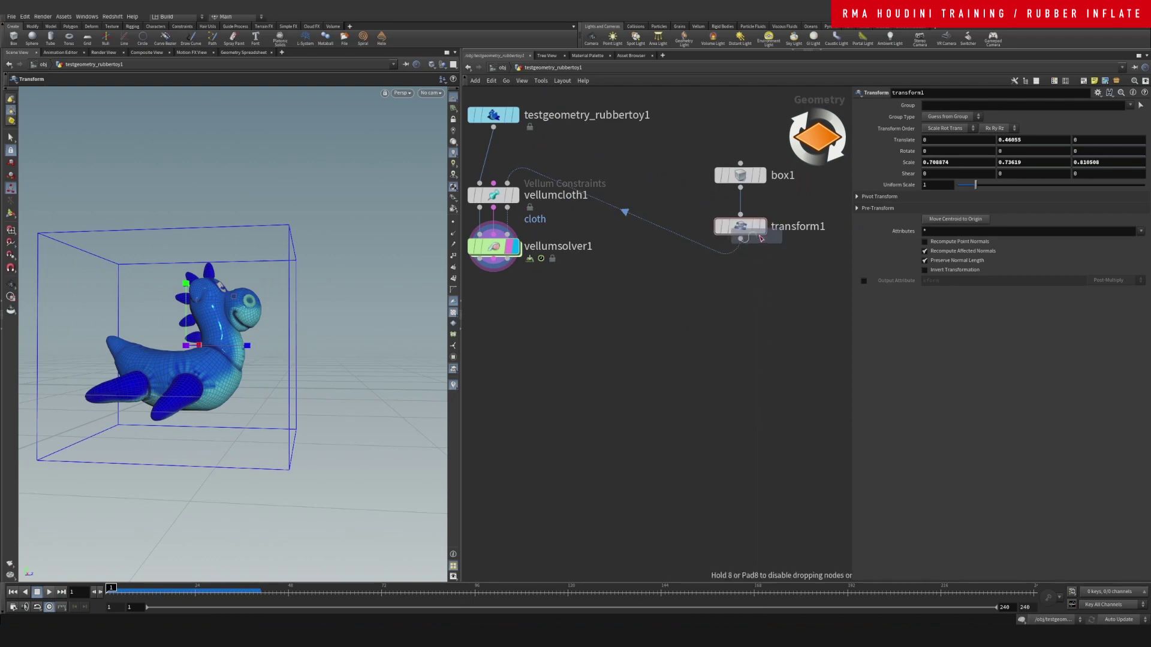
click(655, 228)
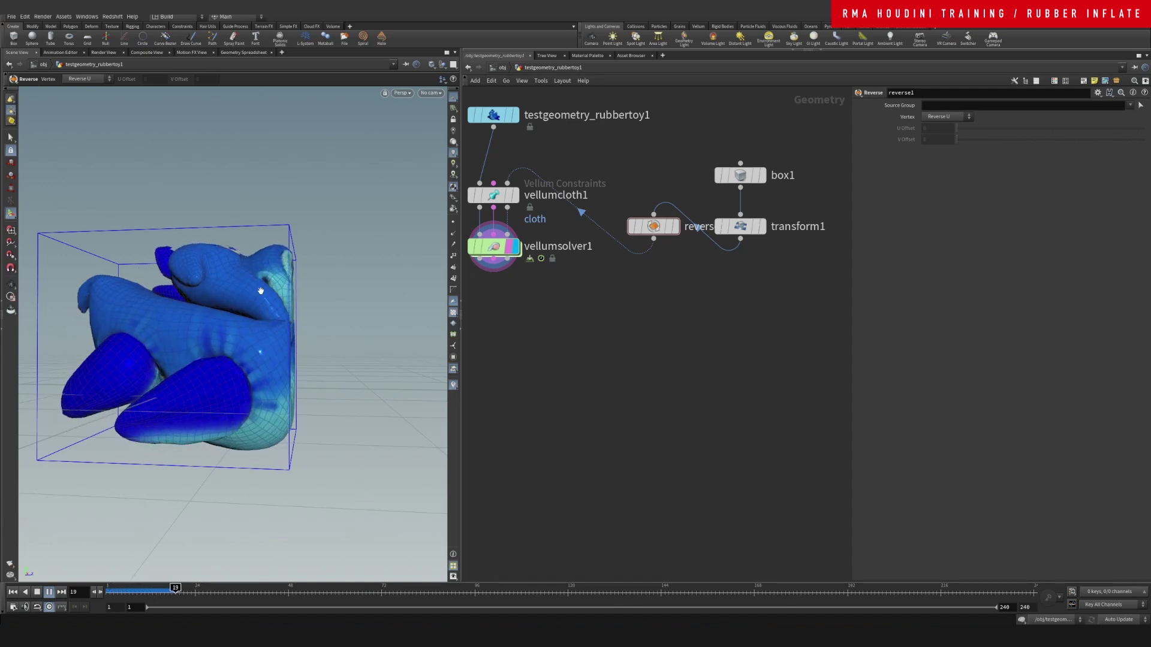
alt+drag(198, 271, 236, 344)
drag(254, 593, 107, 584)
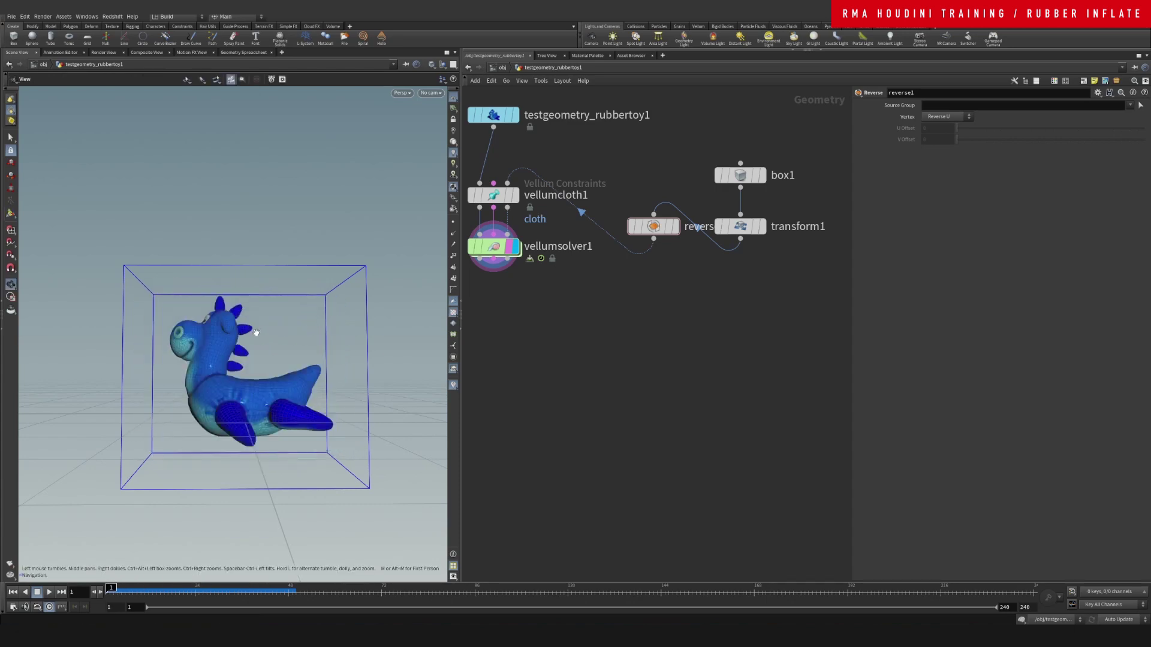
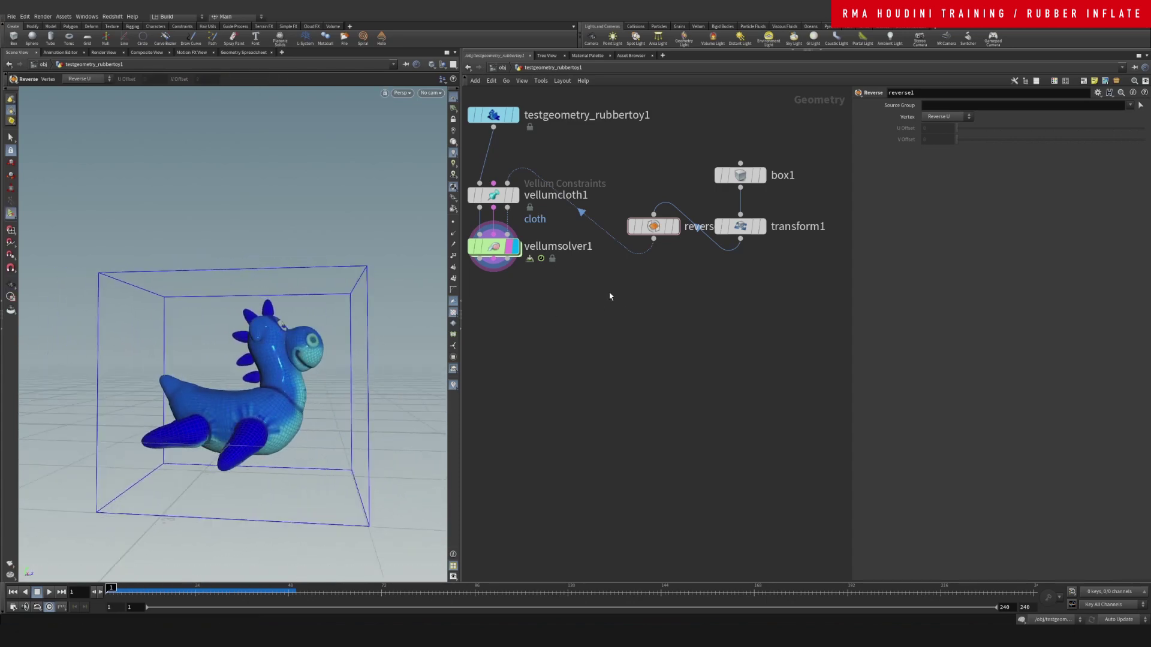
Insert a Subdivide node with a depth of 1 between the rubber toy and the Vellum cloth constraints
drag(528, 221, 509, 151)
key(Tab)
text(s)
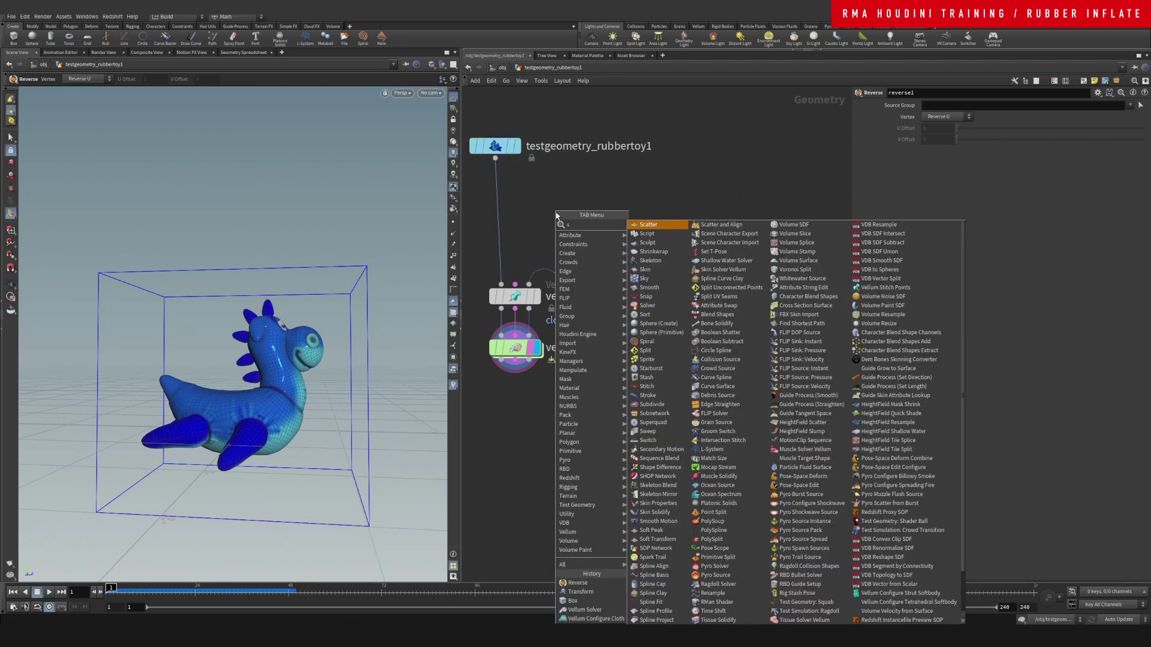
key(Escape)
key(Tab)
text(sub)
key(Return)
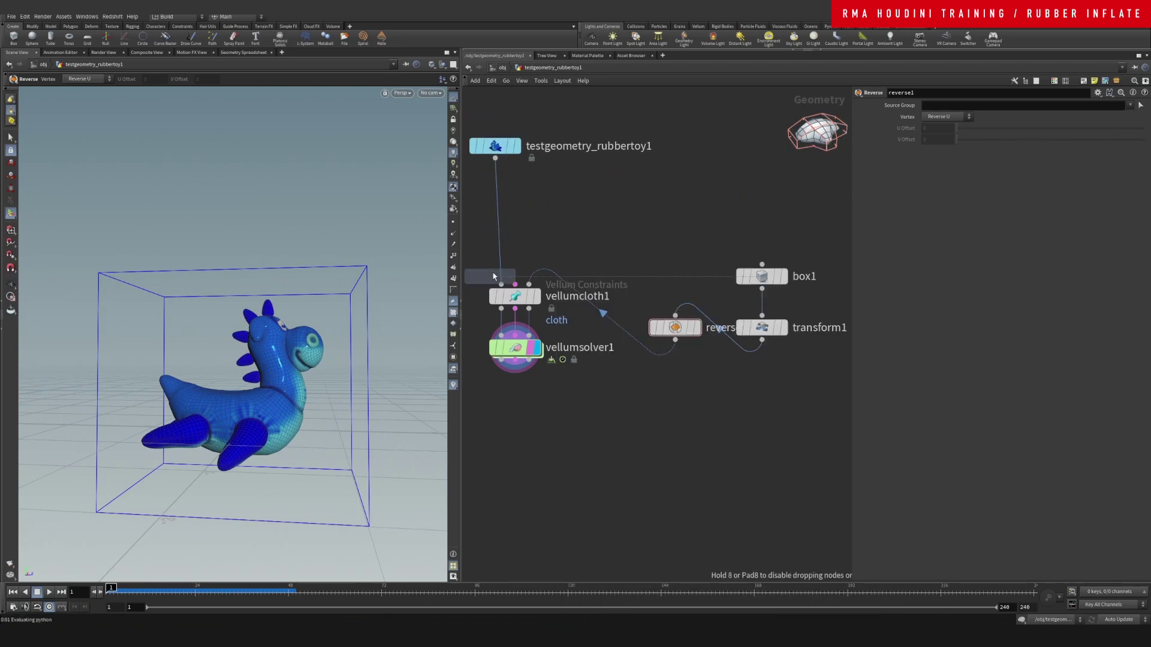
click(503, 216)
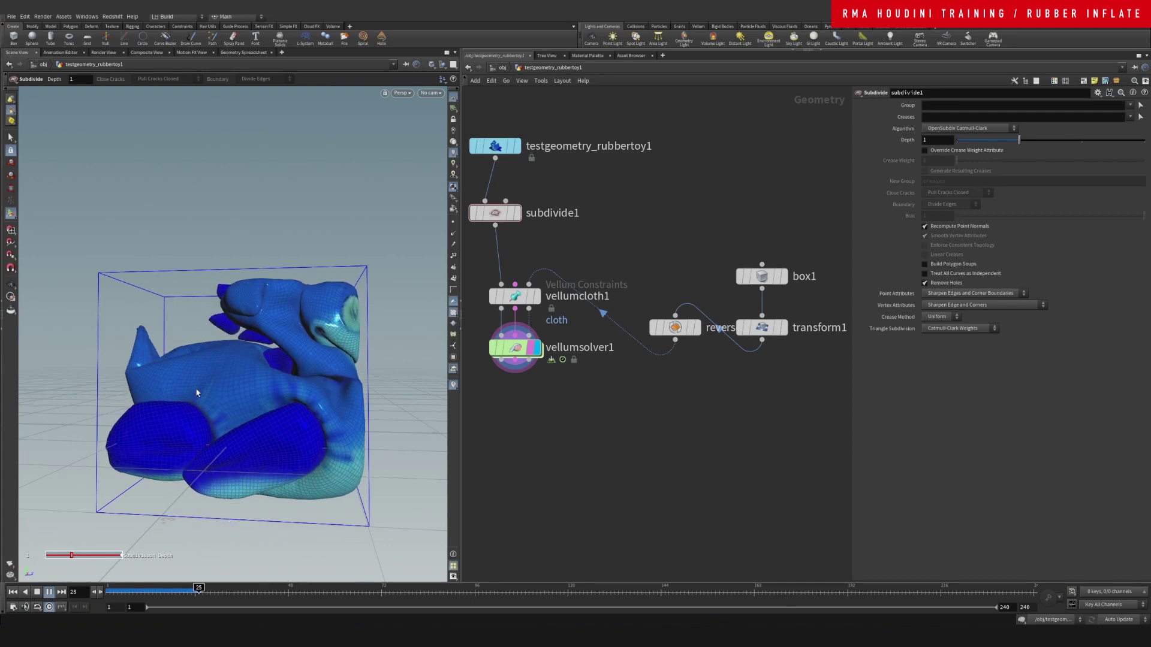
Scrub through the subdivided toy's simulation, inspect the inflated mesh from the other side, and return to frame 1
drag(175, 593, 145, 591)
alt+drag(360, 329, 215, 327)
alt+drag(419, 328, 232, 370)
key(Return)
drag(148, 592, 109, 589)
Bypass the Subdivide node, rerun the simulation on the original mesh, and return to frame 1
mouse_move(496, 215)
click(468, 184)
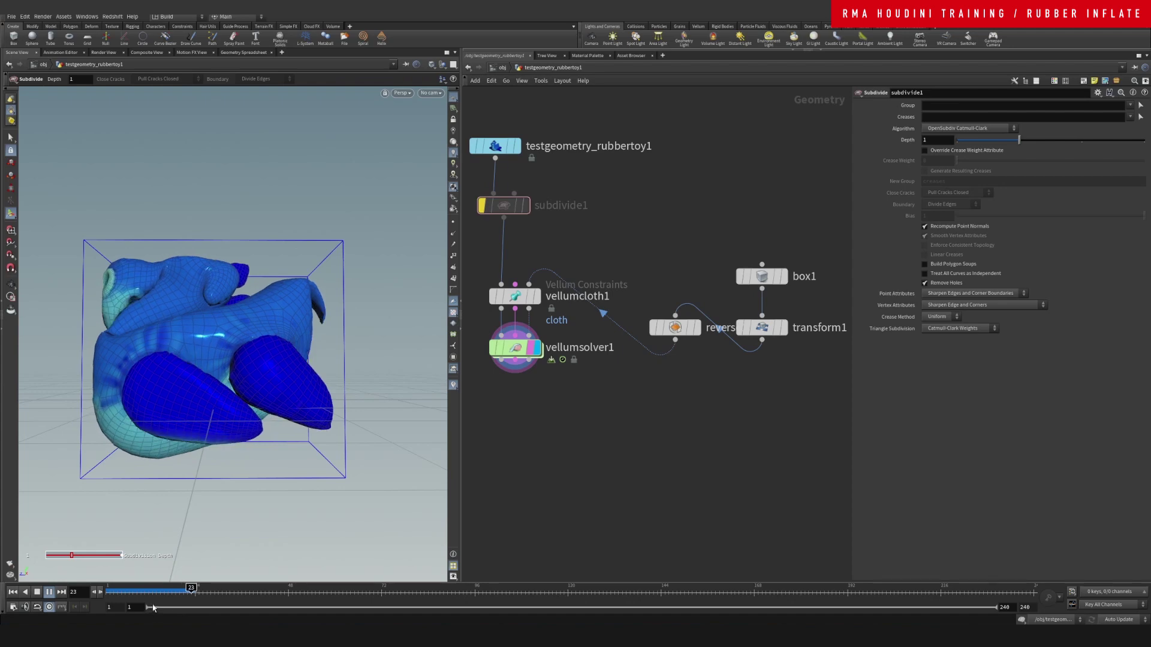
drag(164, 593, 110, 592)
Move the box and its transform node higher in the network, clear of the Reverse node
middle_drag(692, 456, 628, 511)
click(697, 319)
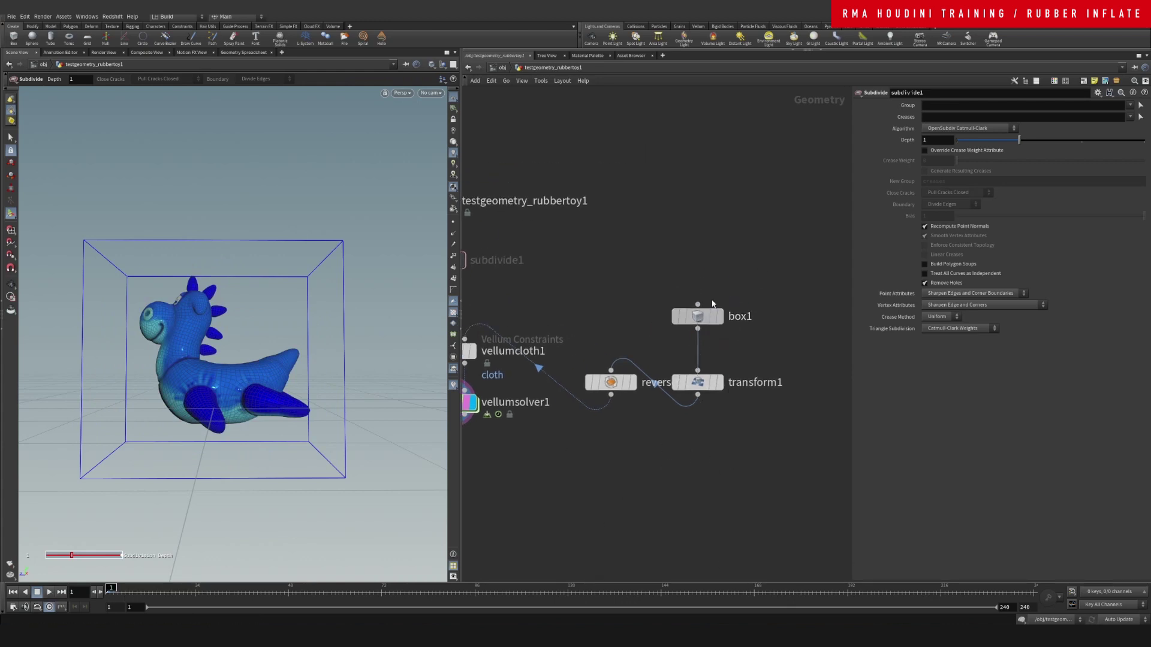
drag(708, 314, 719, 270)
drag(705, 388, 712, 318)
middle_drag(624, 323, 758, 442)
Move the rubber toy node up and insert a Transform node between it and the Subdivide node
drag(565, 319, 506, 195)
key(Tab)
text(tr)
key(Down)
key(Down)
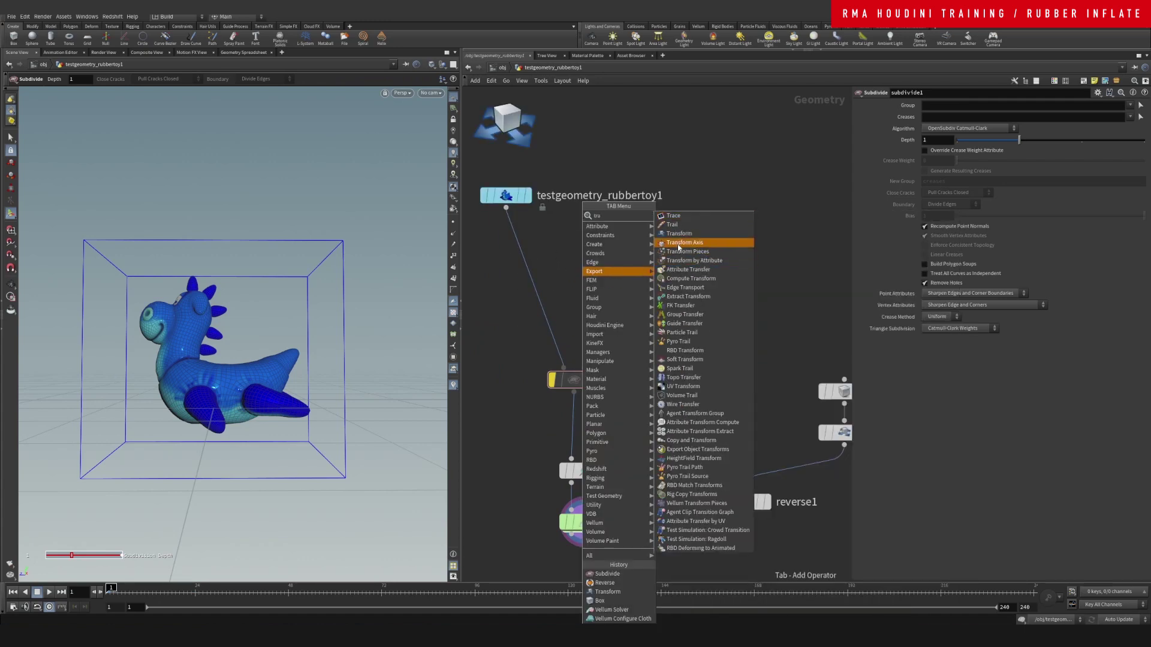
key(Return)
click(527, 267)
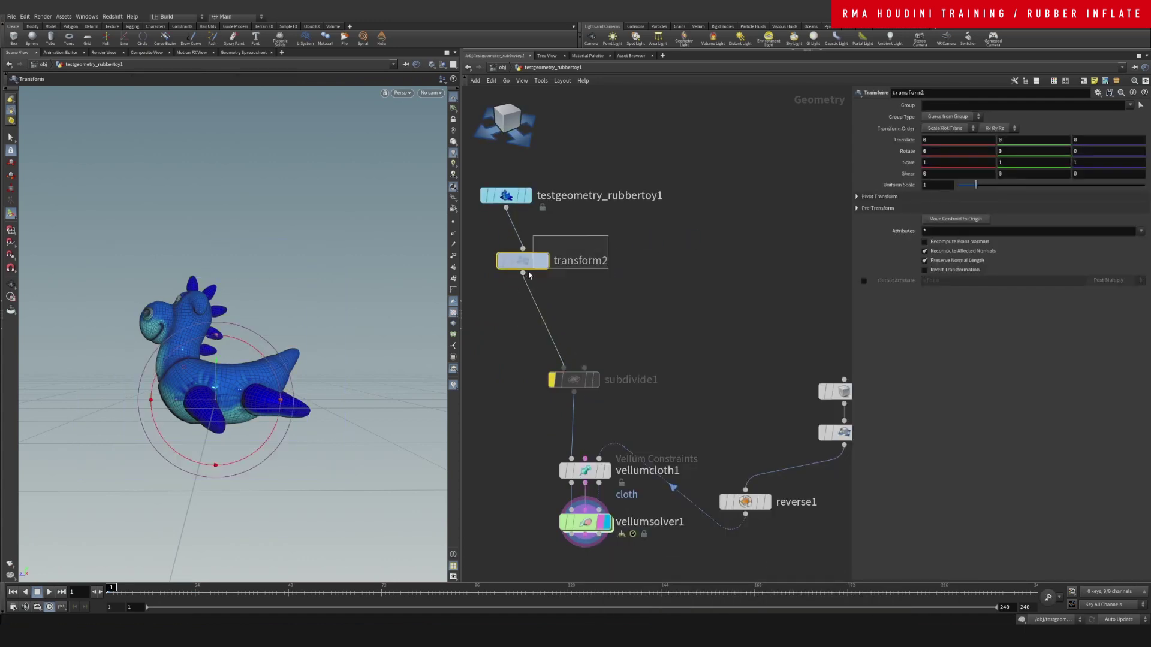
Turn on the template display of the box's transform so the box serves as a wireframe reference
middle_drag(765, 390, 729, 328)
mouse_move(798, 332)
middle_drag(625, 243, 698, 290)
middle_drag(738, 326, 609, 194)
click(777, 312)
middle_drag(644, 271, 694, 324)
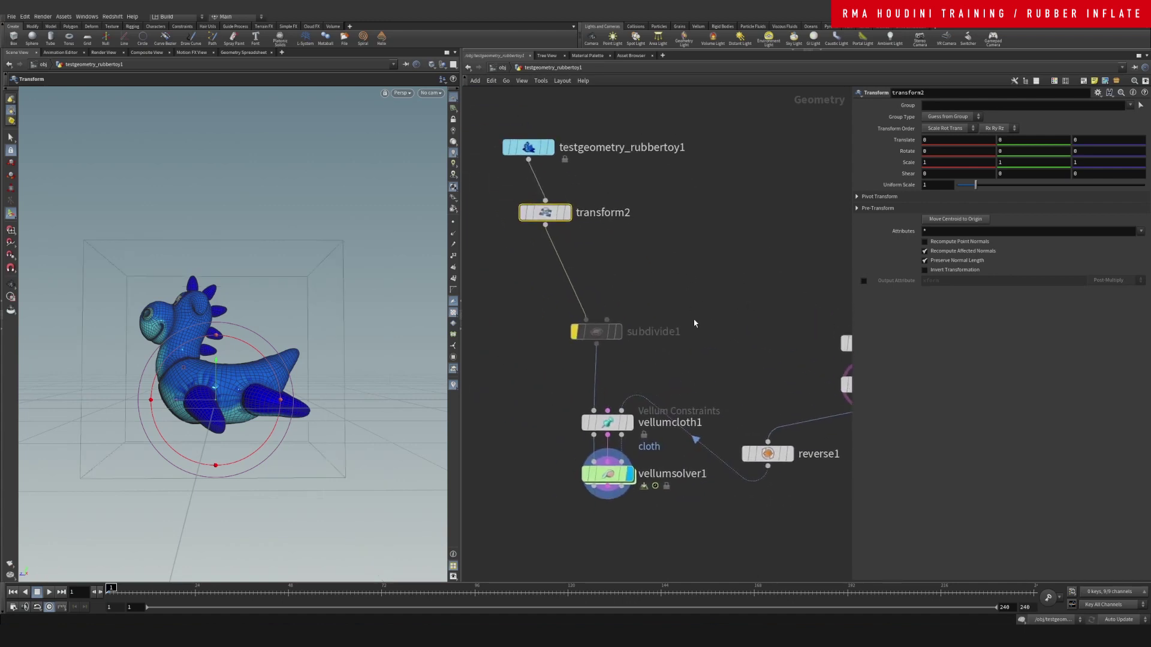
Scale the toy to about 0.77, tilt it about -16.3° in X, and move it to one side of the box
drag(559, 224, 542, 216)
key(e)
drag(218, 399, 226, 406)
key(r)
drag(271, 351, 324, 384)
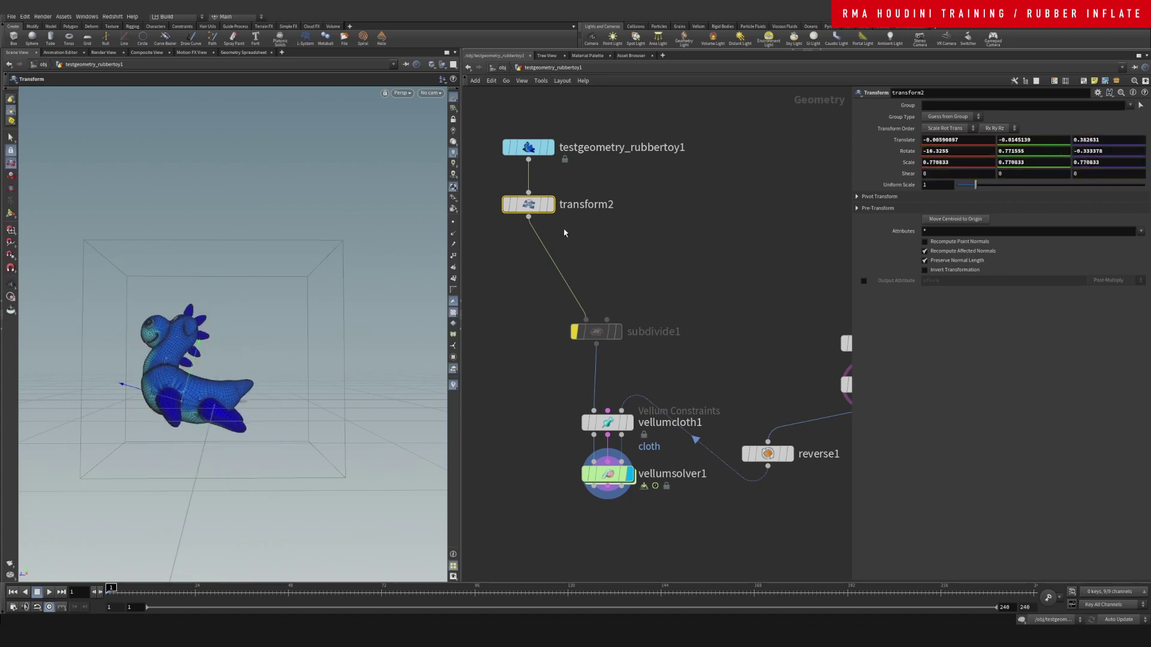
Duplicate the toy's transform, raise the copy to about 0.66 in Y and rotate it to about 91°, 4.9°, -179°
alt+drag(549, 214, 658, 215)
drag(310, 367, 359, 311)
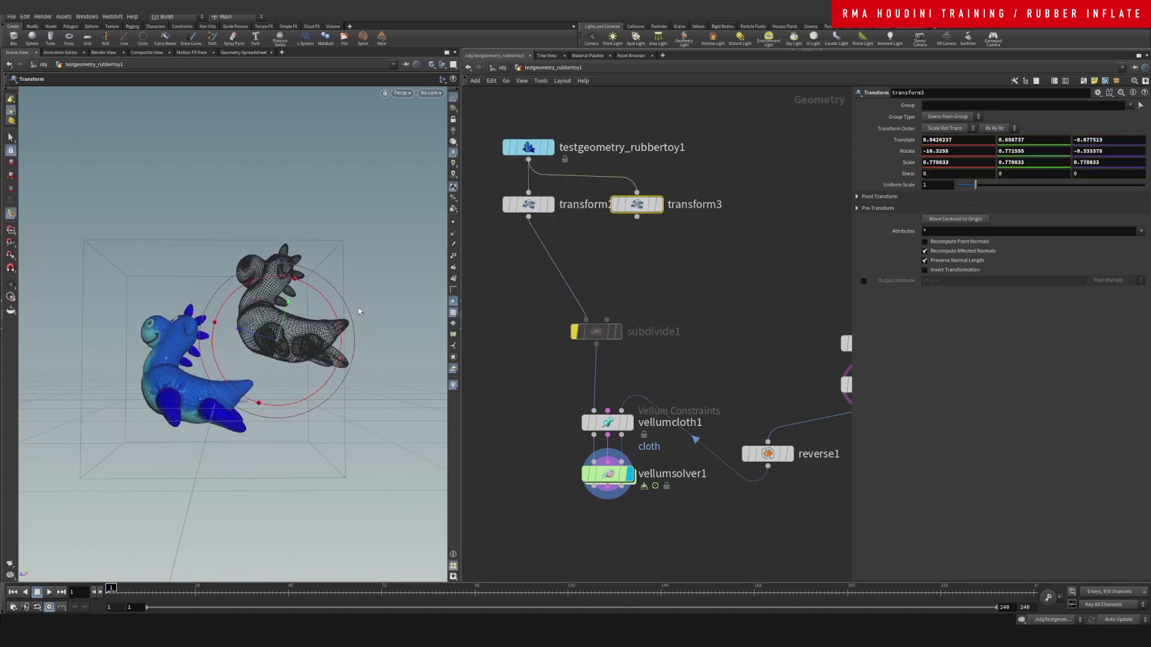
drag(294, 286, 341, 303)
key(t)
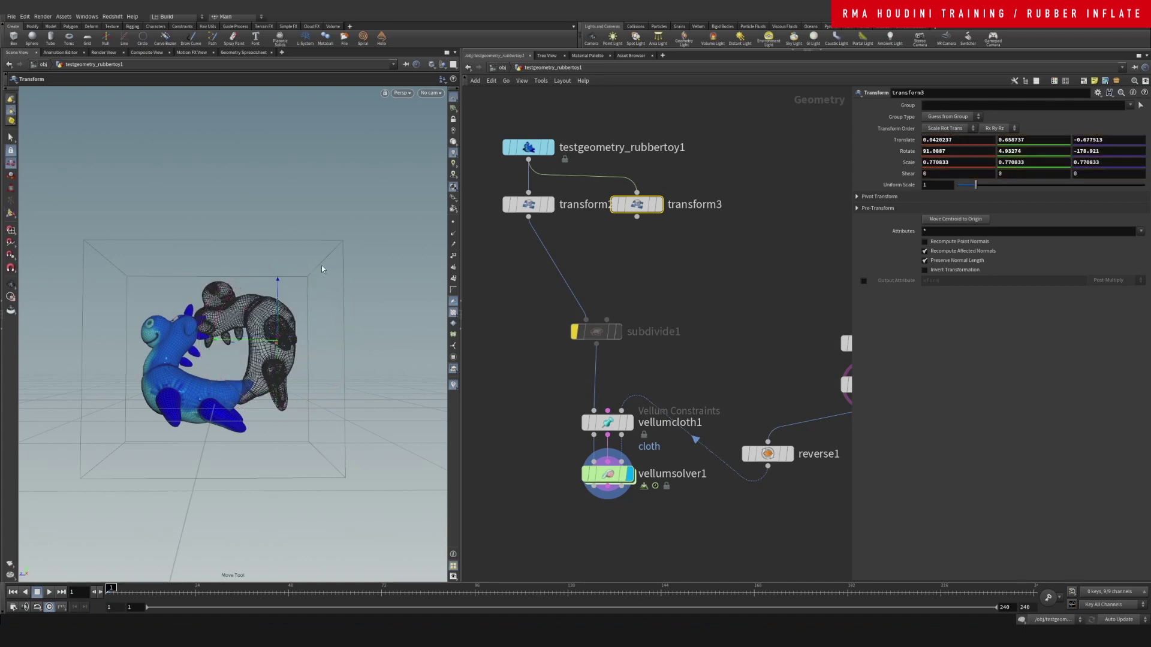
Move the second toy to about 0.03, 0.43, -0.82 and the first toy to about -0.01, -0.05, 0.63
key(Escape)
drag(356, 281, 270, 344)
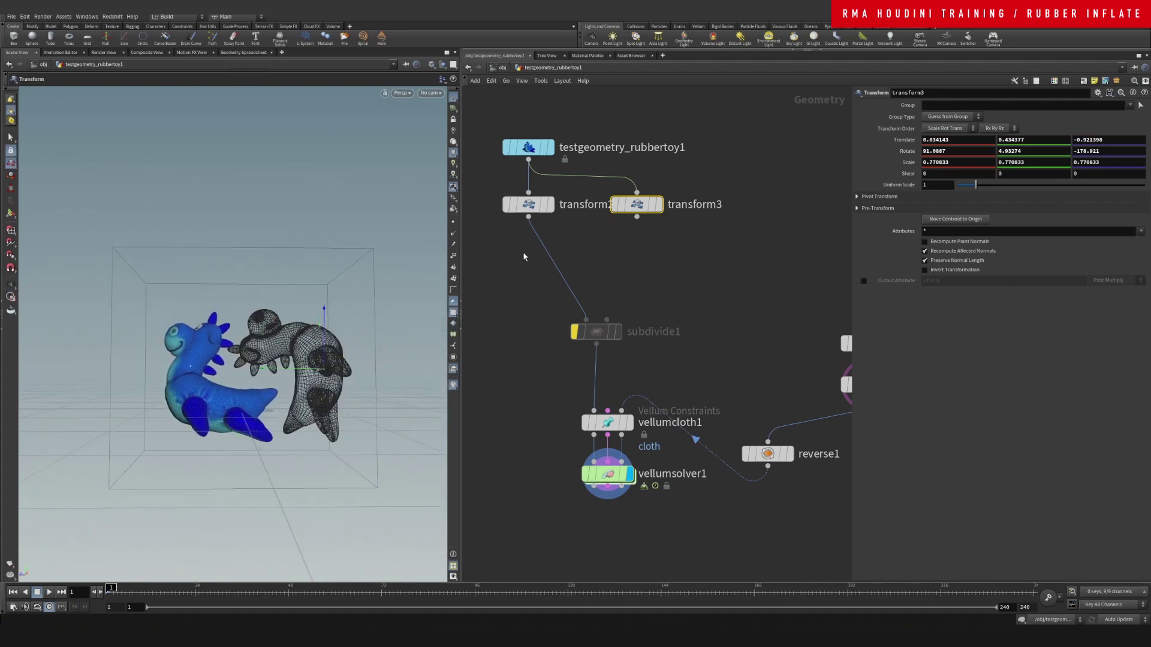
click(528, 204)
middle_drag(307, 330, 311, 333)
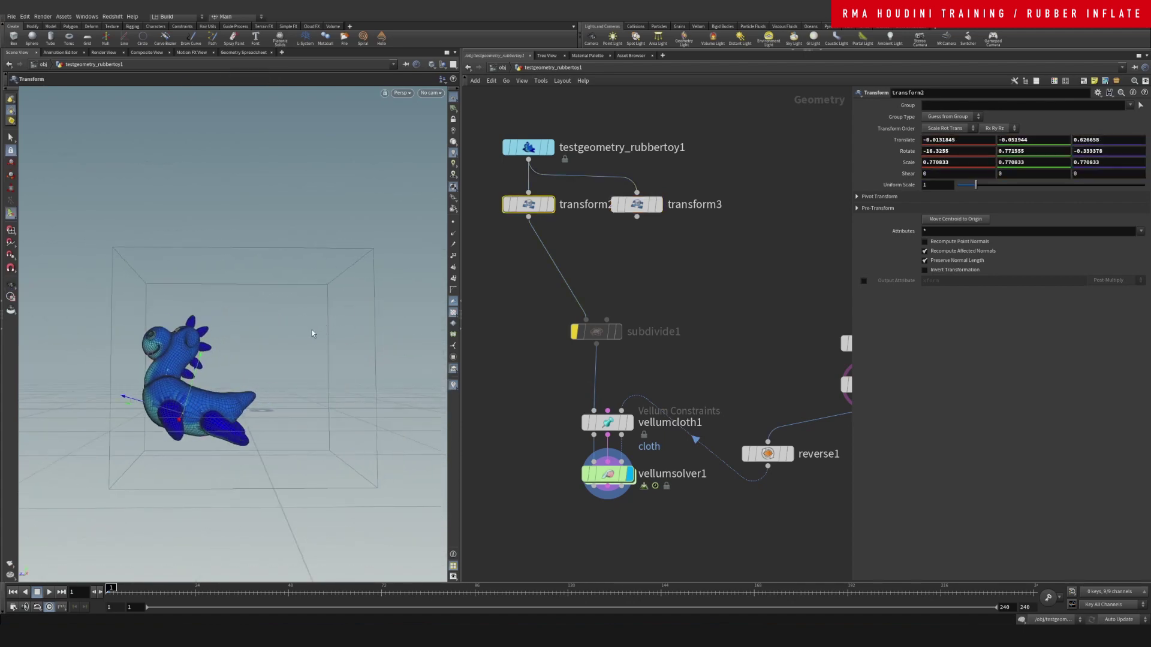
Merge the two toy transforms ahead of the Subdivide node and display the merged result
click(608, 274)
key(Tab)
text(mer)
key(Return)
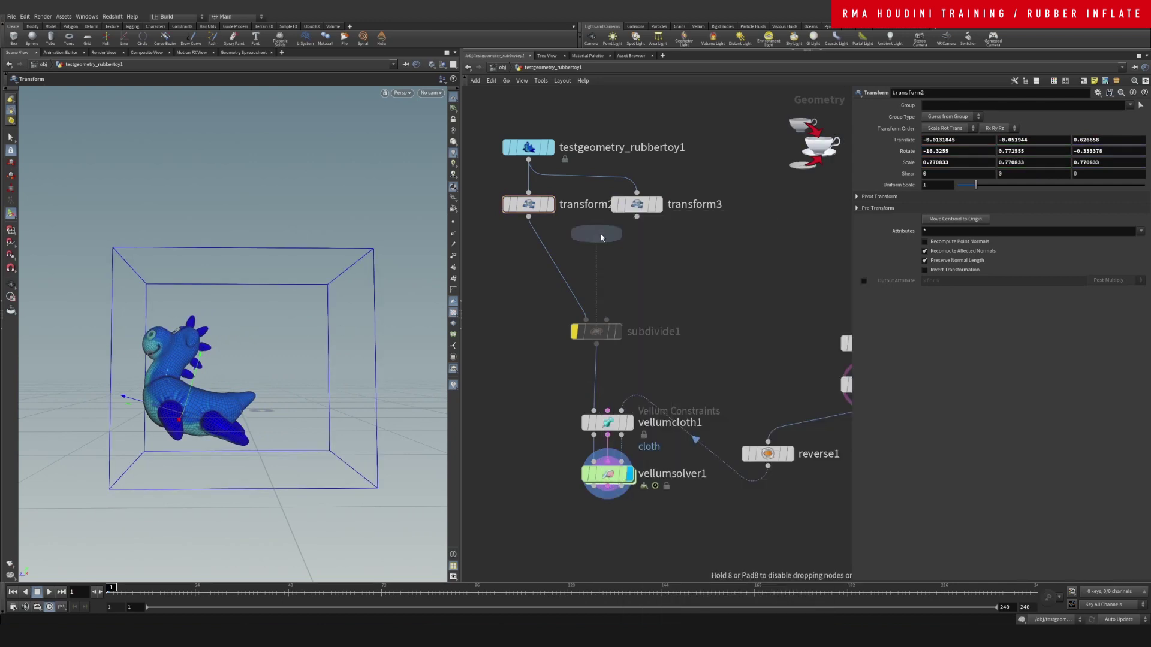
click(564, 282)
drag(637, 217, 569, 259)
mouse_move(313, 359)
alt+mouse_down()
mouse_move(245, 345)
mouse_move(311, 356)
alt+mouse_up()
alt+middle_drag(312, 355, 325, 369)
alt+drag(326, 369, 336, 362)
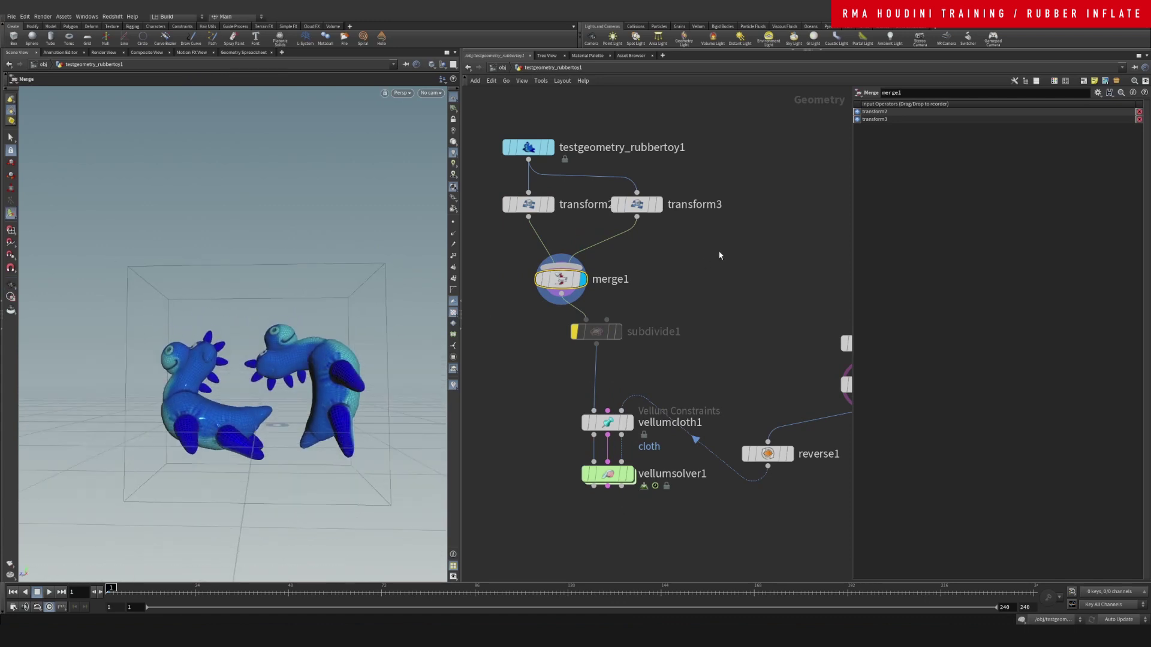
Shift the second toy to about 0.05, 0.56, -0.77 and display the Vellum solver
click(649, 206)
mouse_move(382, 303)
middle_down()
mouse_move(367, 316)
mouse_move(377, 303)
middle_up()
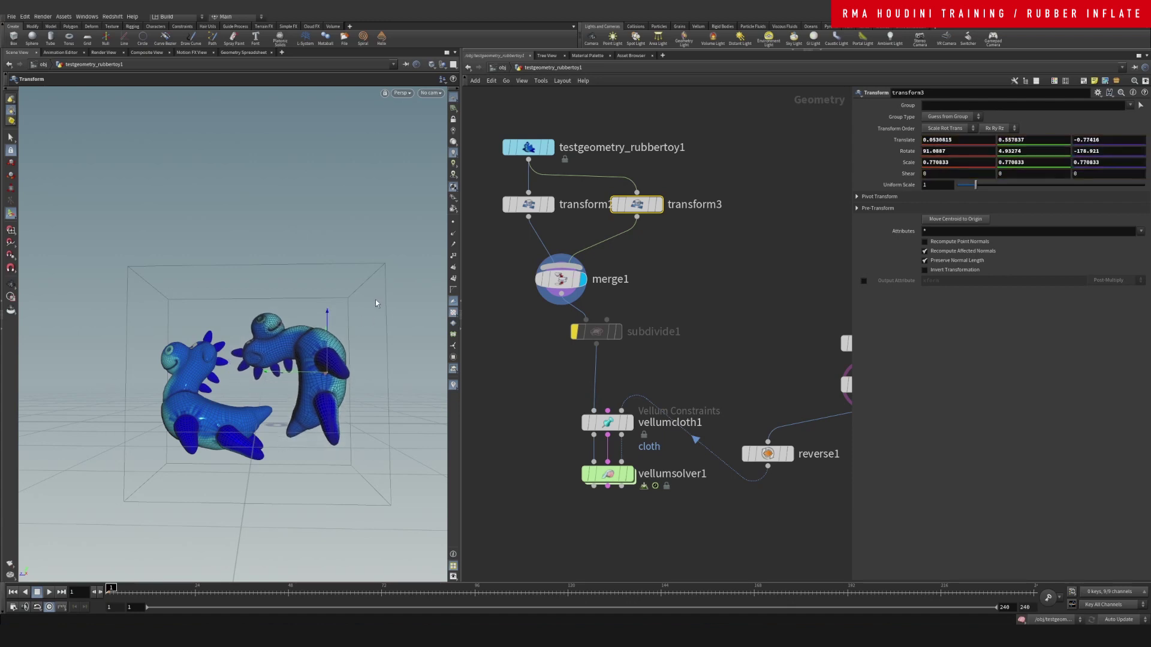
middle_drag(691, 316, 662, 217)
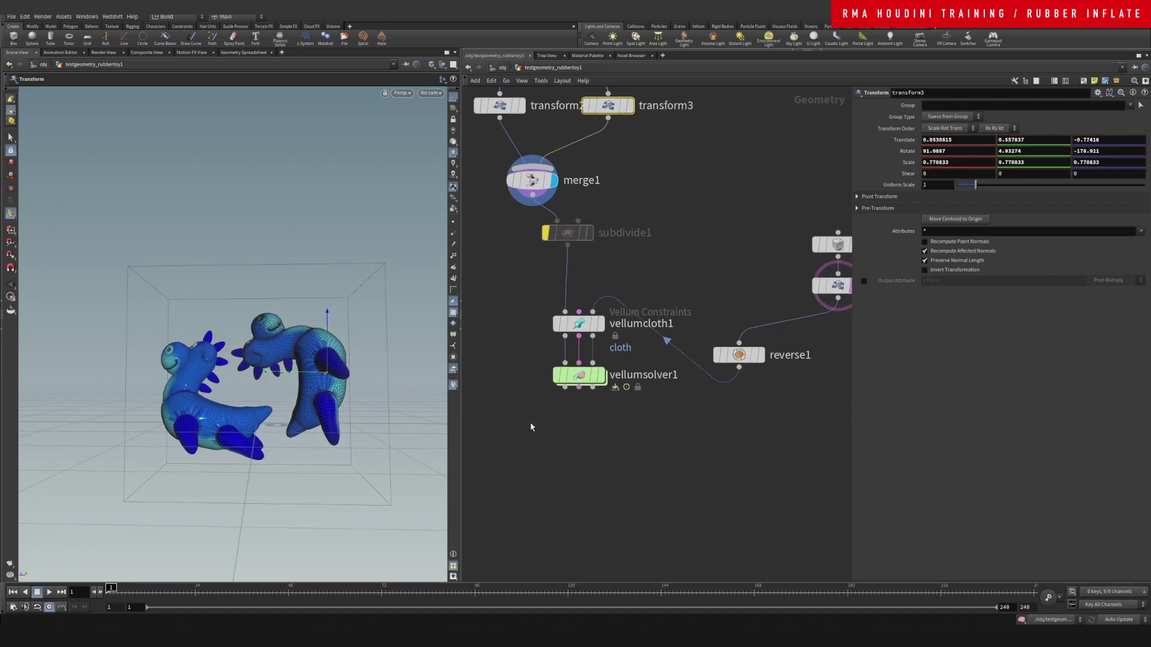
click(602, 377)
click(638, 447)
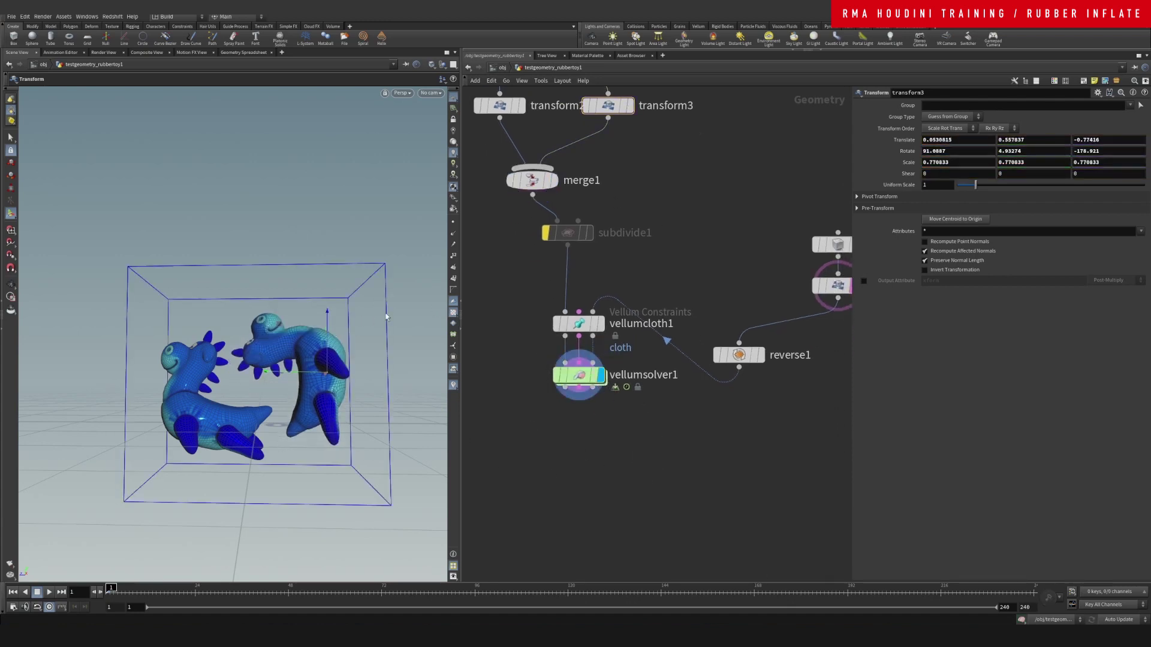
Run the simulation with both toys, go back to frame 26, and inspect the inflated toys from another angle
click(605, 401)
alt+right_drag(282, 321, 307, 320)
key(Return)
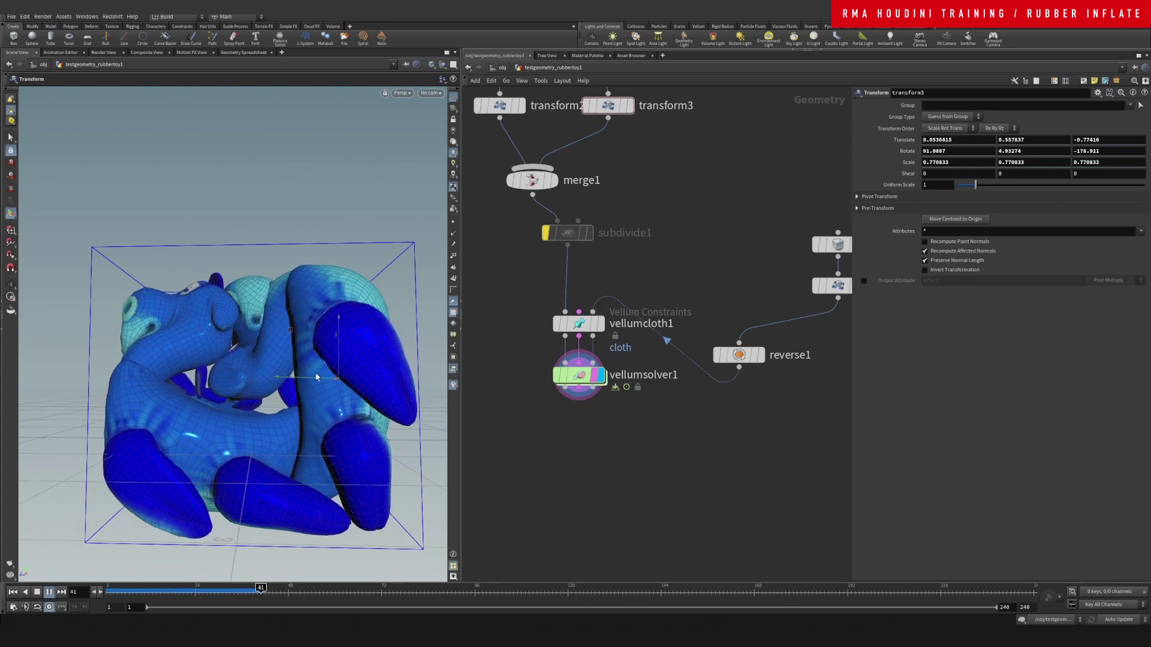
drag(241, 593, 203, 596)
alt+right_drag(288, 407, 239, 408)
alt+drag(240, 408, 217, 376)
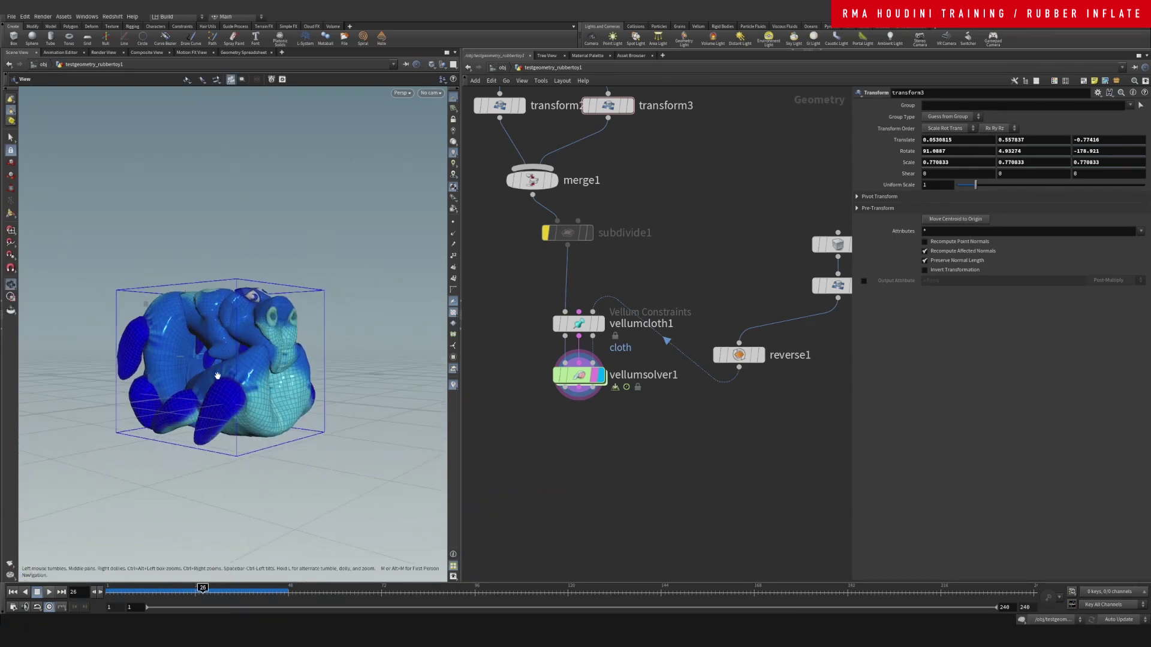
alt+right_drag(263, 340, 241, 382)
alt+middle_drag(241, 382, 253, 373)
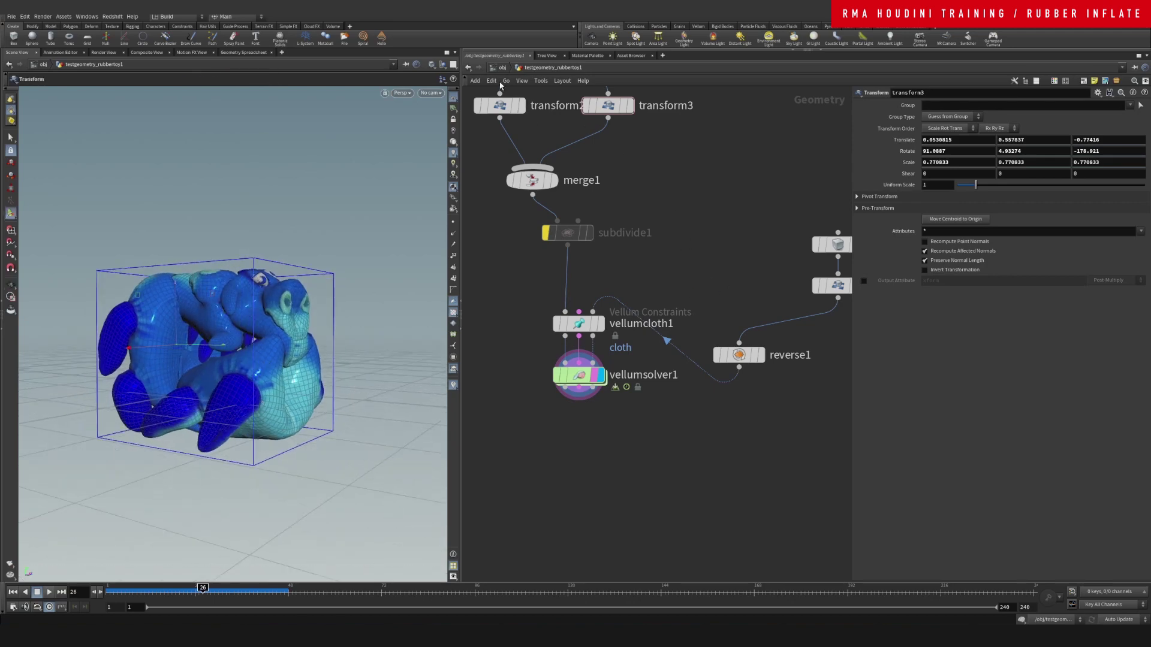
Go up to the object level and add a Grid object as a ground plane below the toy geometry
key(u)
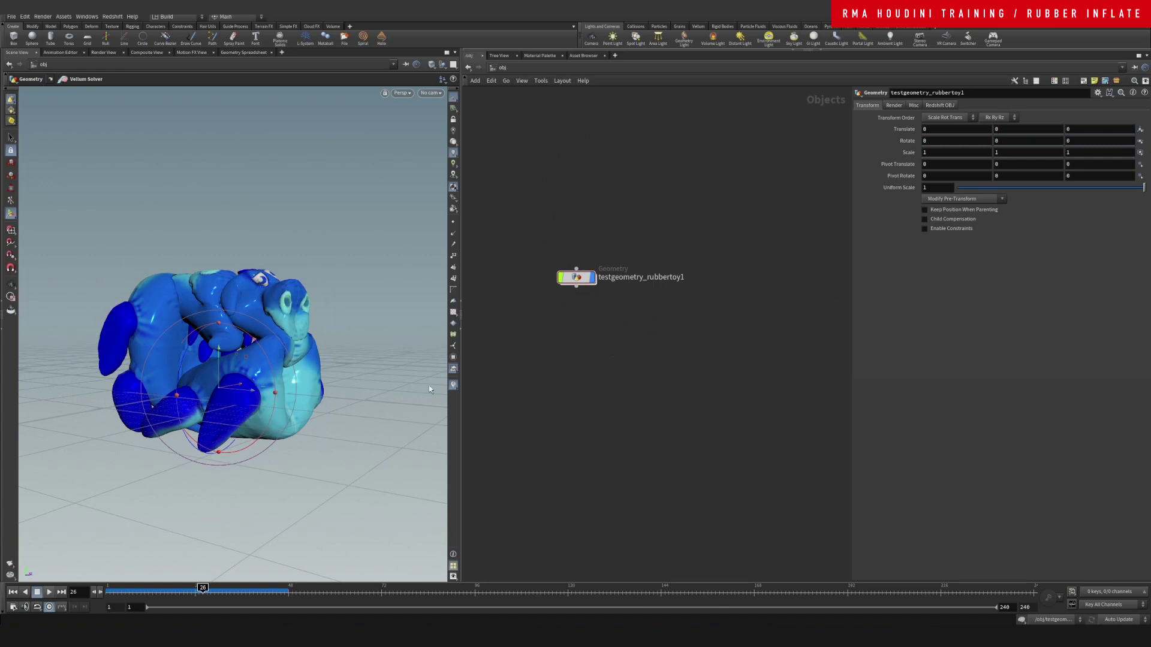
mouse_move(269, 340)
alt+mouse_down()
mouse_move(186, 341)
mouse_move(269, 339)
alt+mouse_up()
alt+right_drag(272, 339, 206, 367)
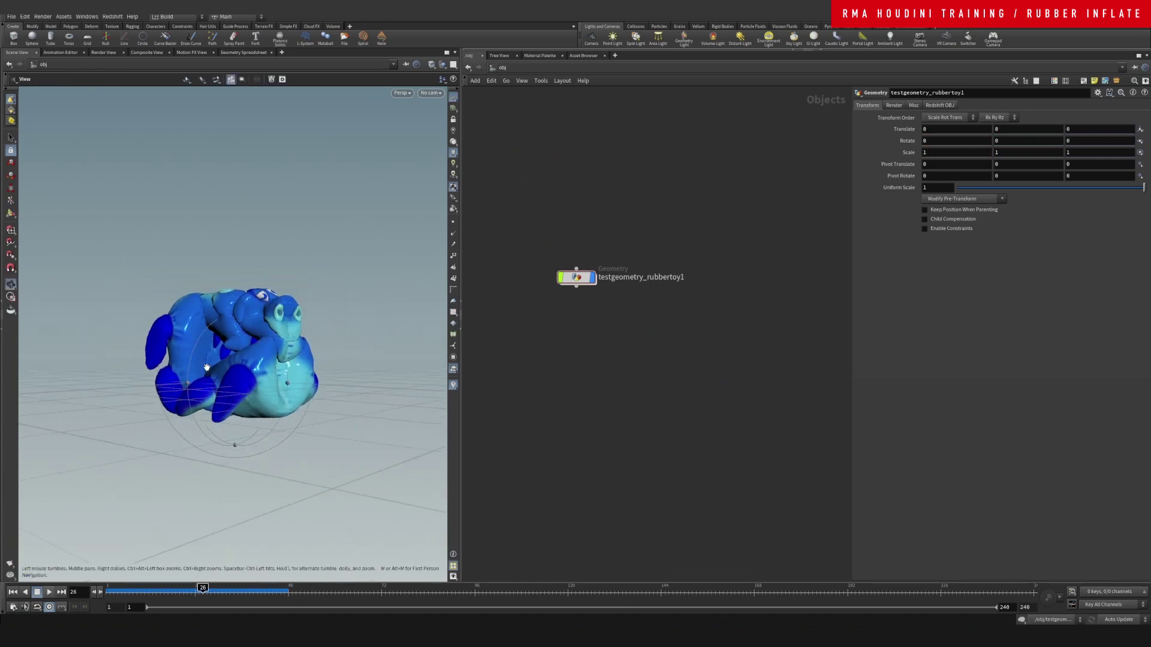
alt+drag(207, 367, 220, 378)
key(Tab)
text(grid)
key(Return)
click(593, 322)
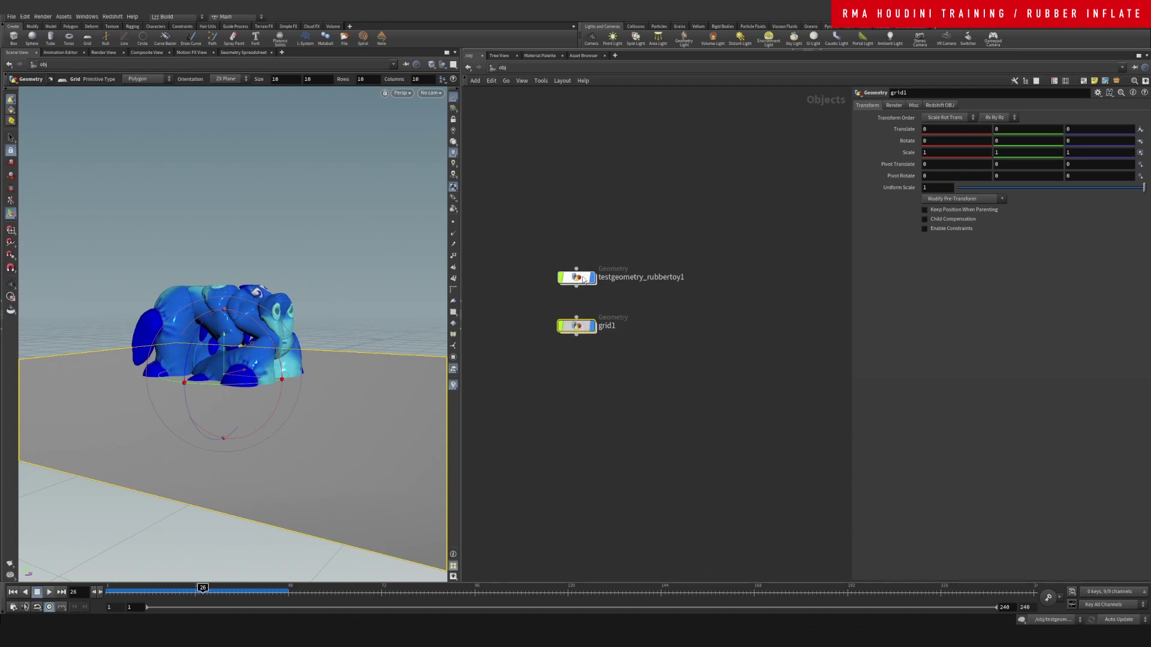
Inside the rubber toy geometry, add a Transform node after the Vellum solver and display it
double_click(579, 278)
key(Tab)
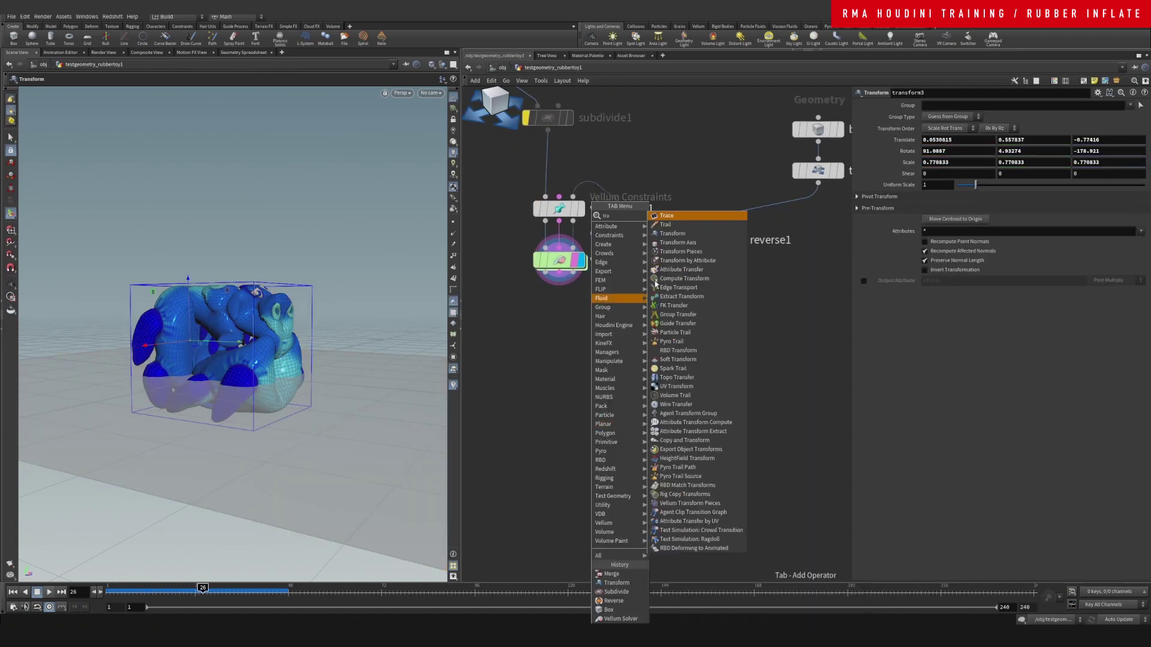
click(689, 230)
click(552, 351)
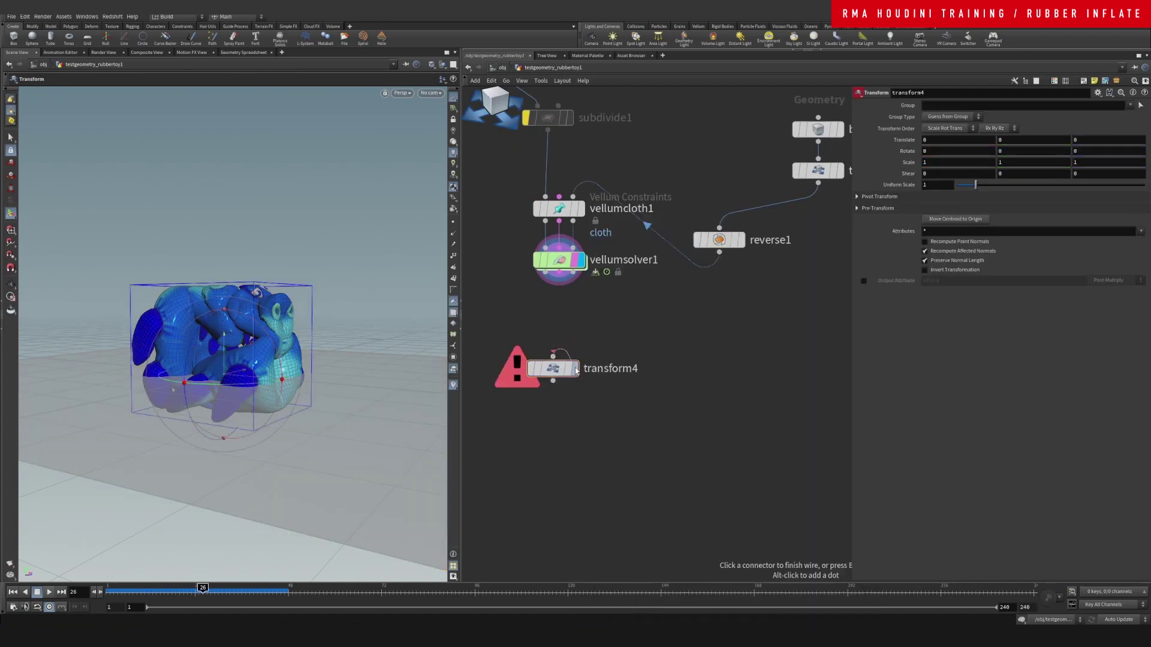
drag(563, 370, 558, 444)
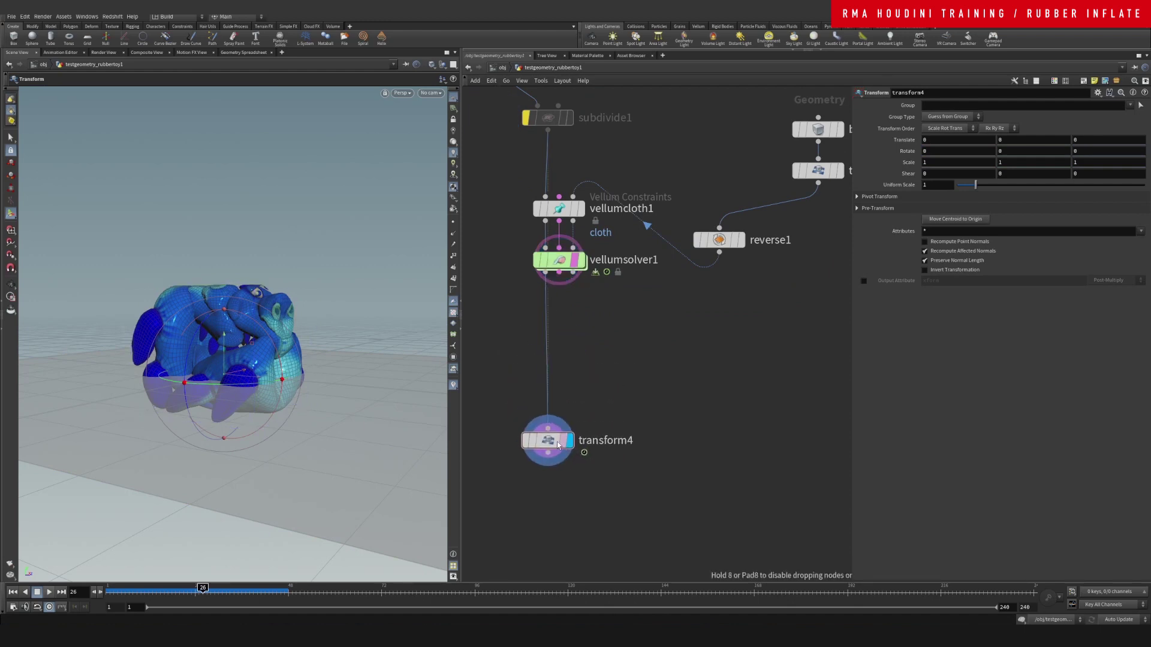
Raise the inflated toys onto the ground grid by translating them about 0.64 in Y
drag(223, 351, 224, 324)
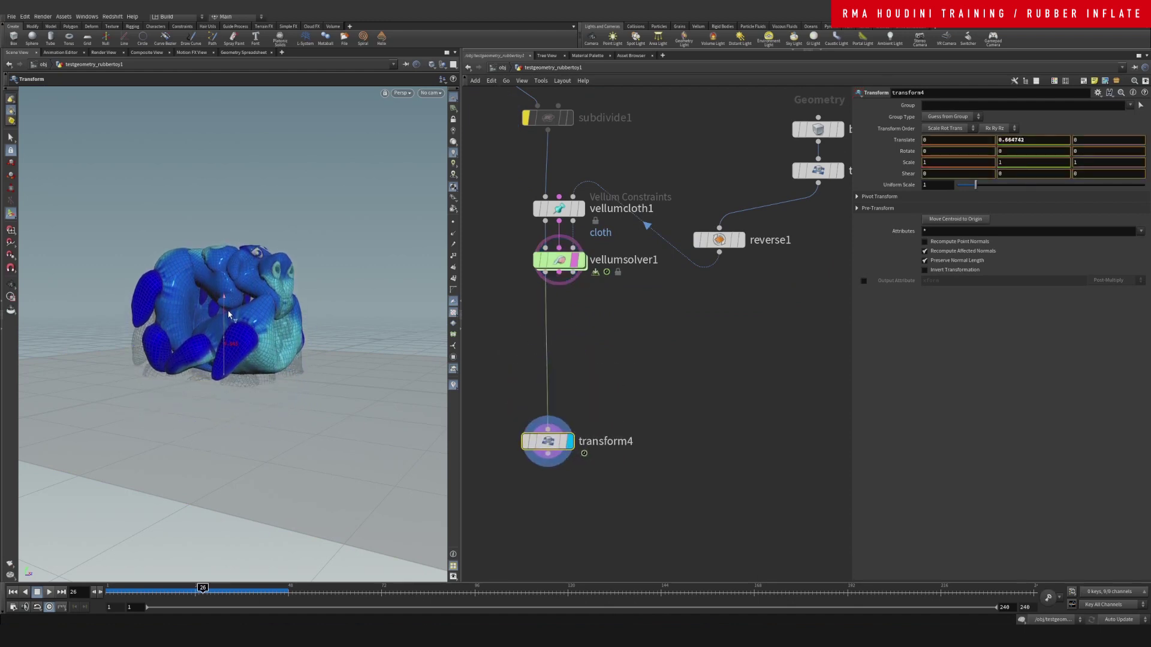
click(561, 444)
alt+middle_drag(214, 286, 244, 338)
drag(253, 361, 217, 375)
key(Escape)
key(Return)
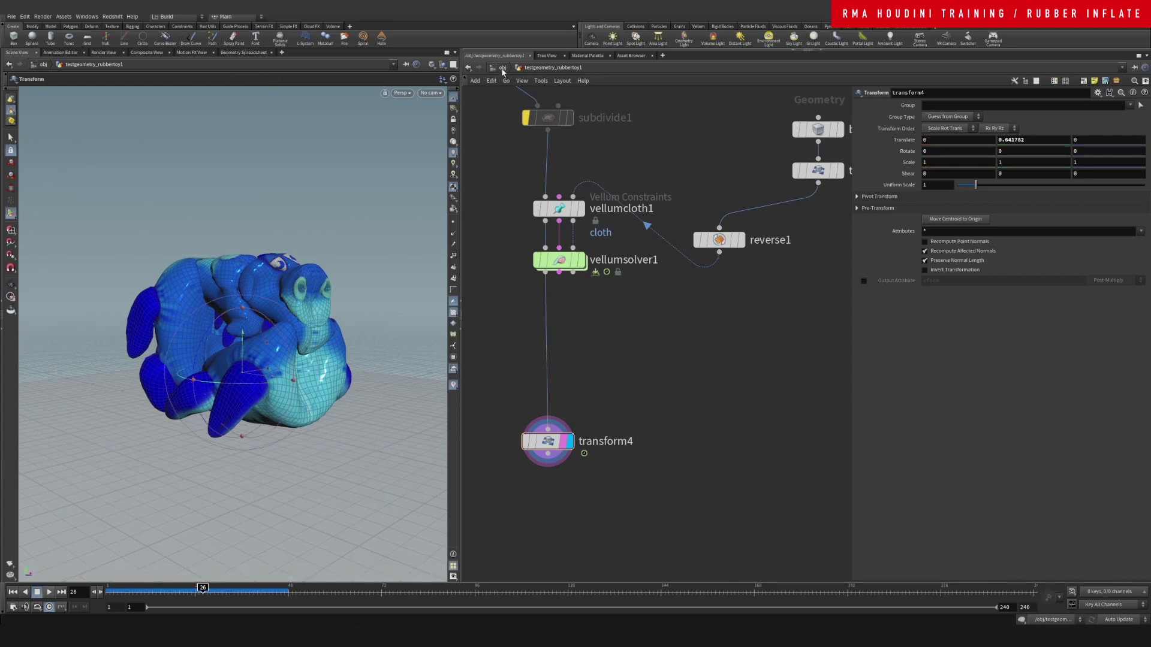
key(Tab)
text(file)
key(Return)
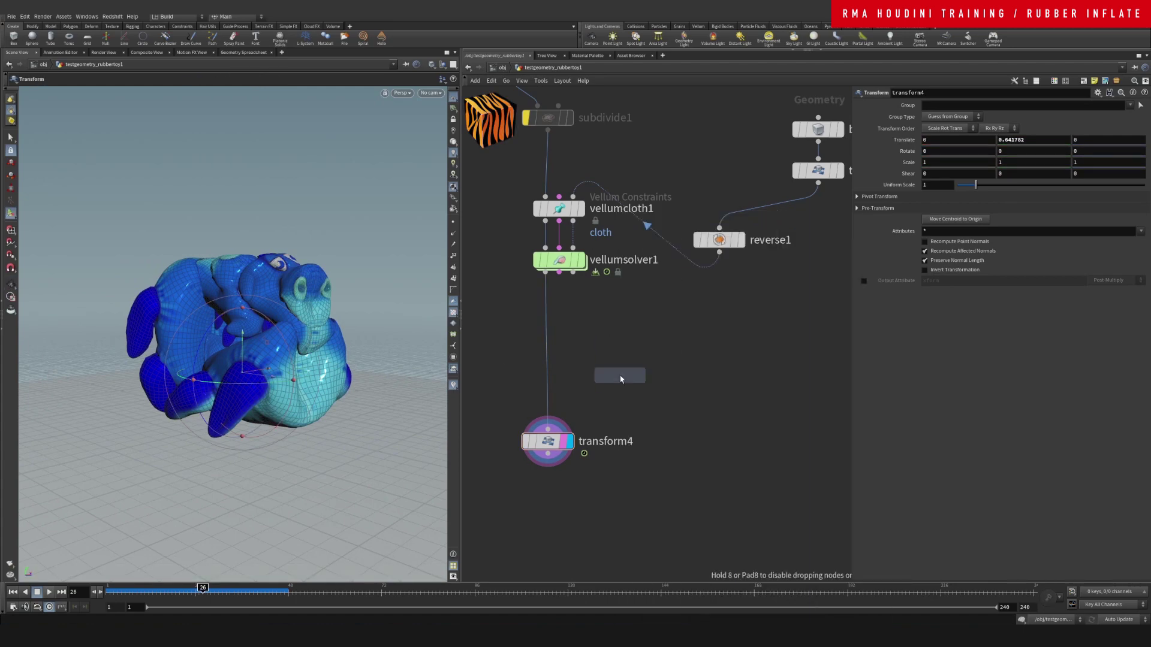
click(678, 518)
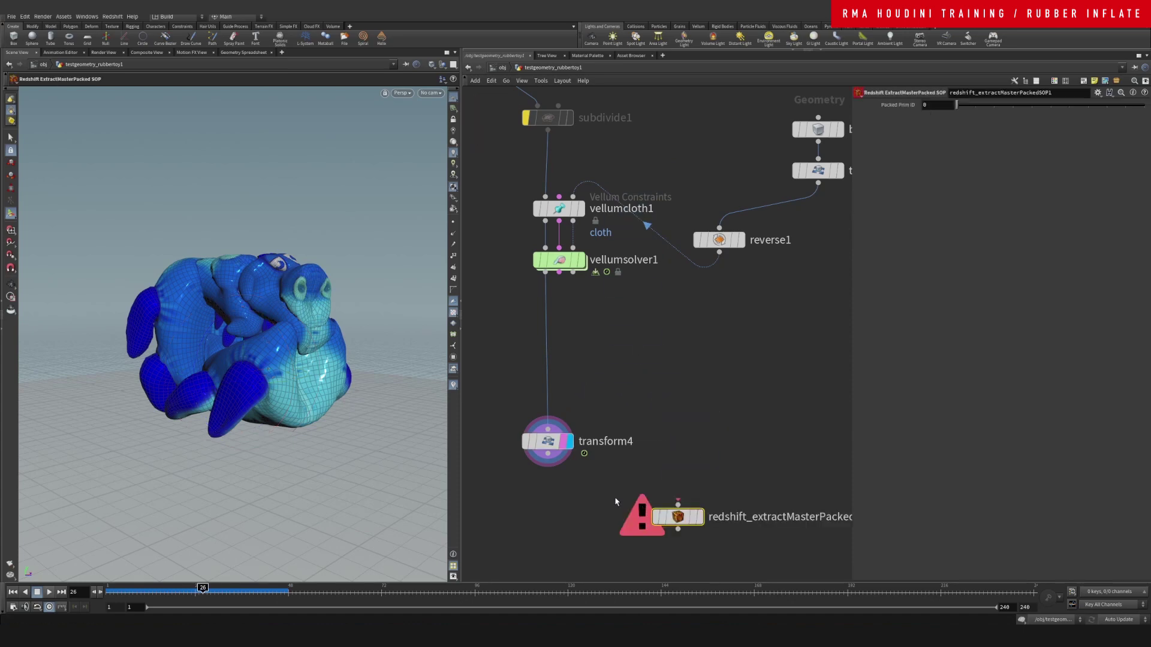
Duplicate the toys' final transform and connect the box's transform to the copy's input
alt+drag(548, 442, 731, 441)
middle_drag(742, 293, 671, 307)
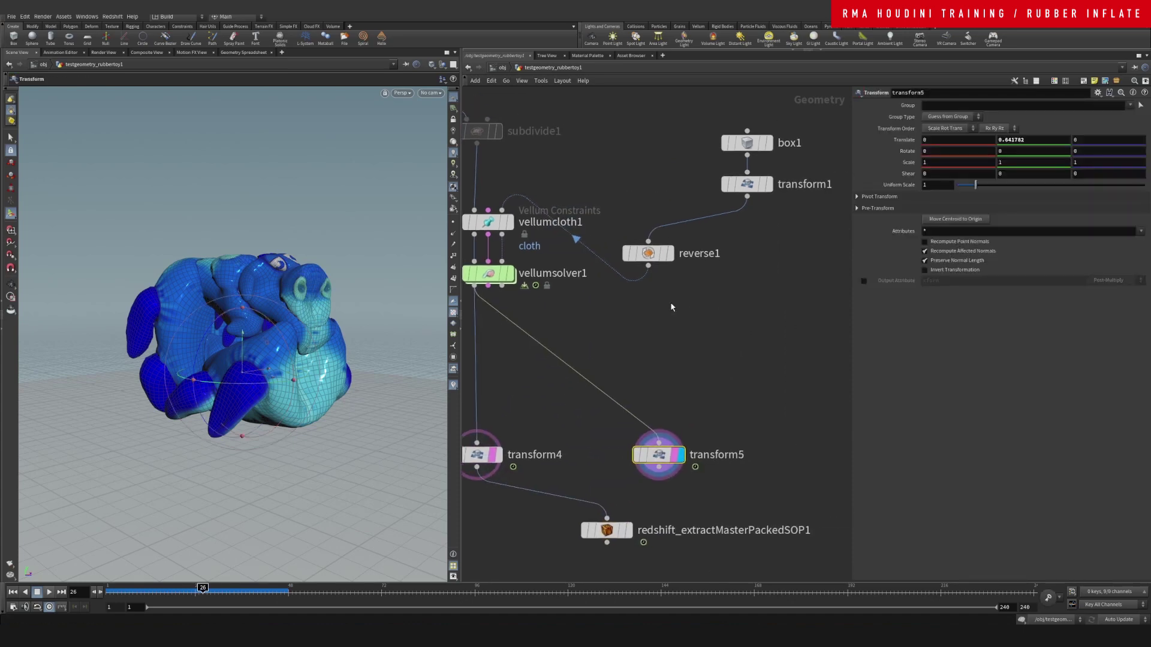
drag(748, 198, 658, 442)
Delete the Redshift ExtractMasterPacked SOP node
mouse_move(630, 525)
middle_drag(565, 440, 550, 289)
drag(593, 380, 634, 427)
drag(563, 401, 679, 437)
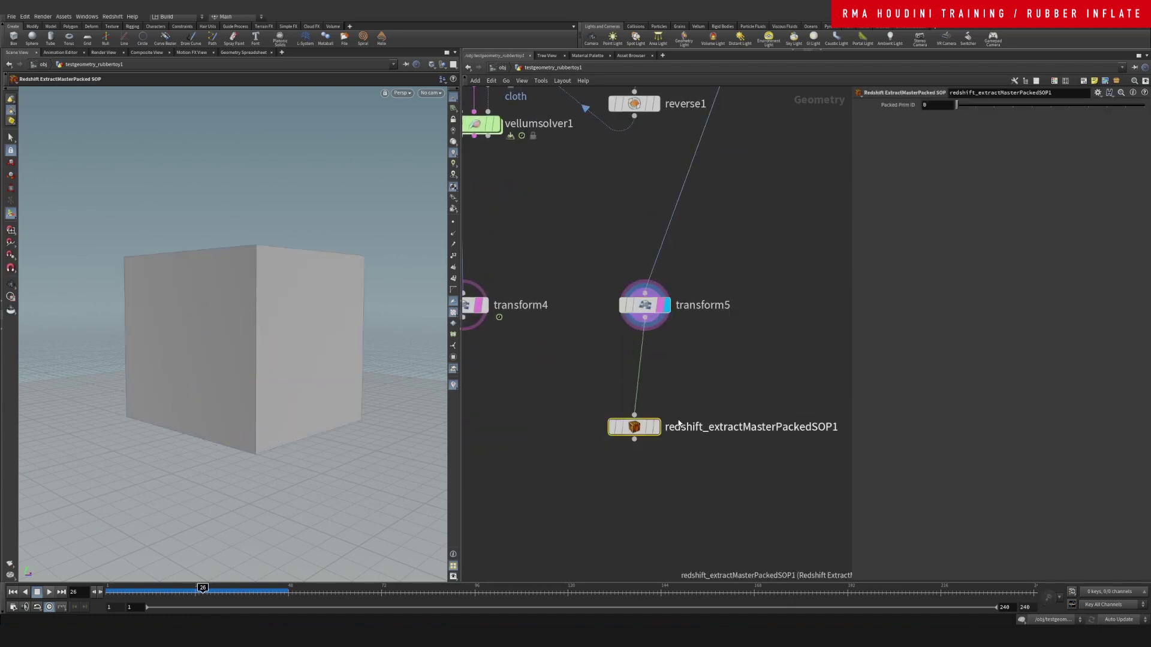
key(Delete)
Combine the toys' transform and the box's transform in a Merge node, display it, and return to the object level
key(Tab)
key(Escape)
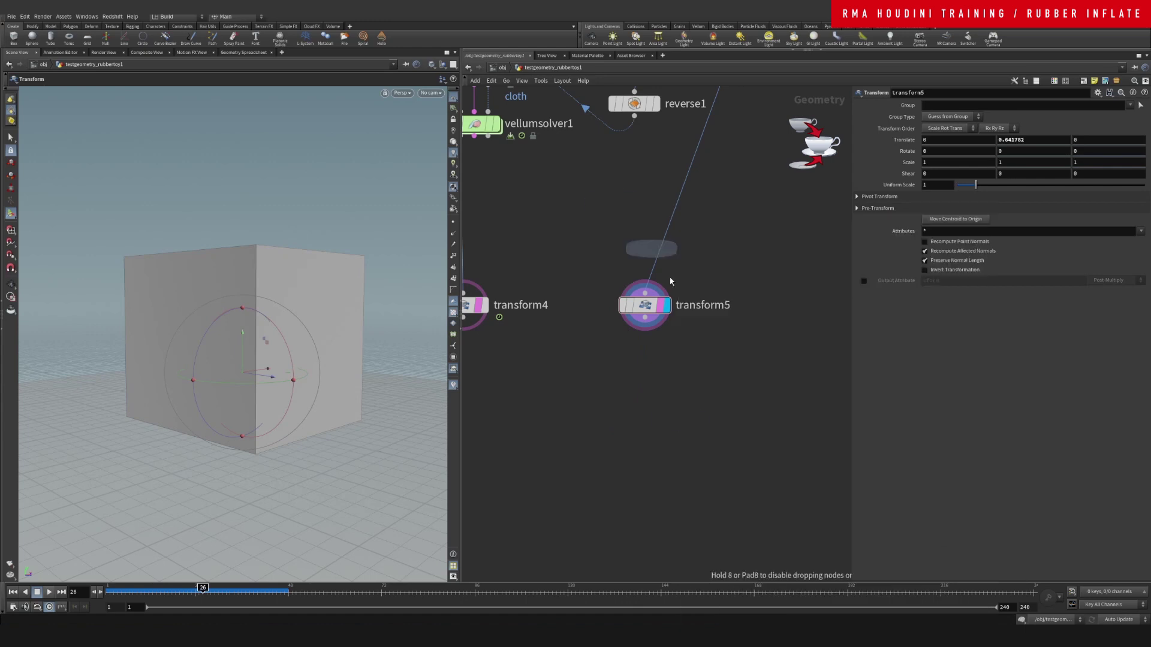
click(590, 501)
drag(495, 324, 595, 454)
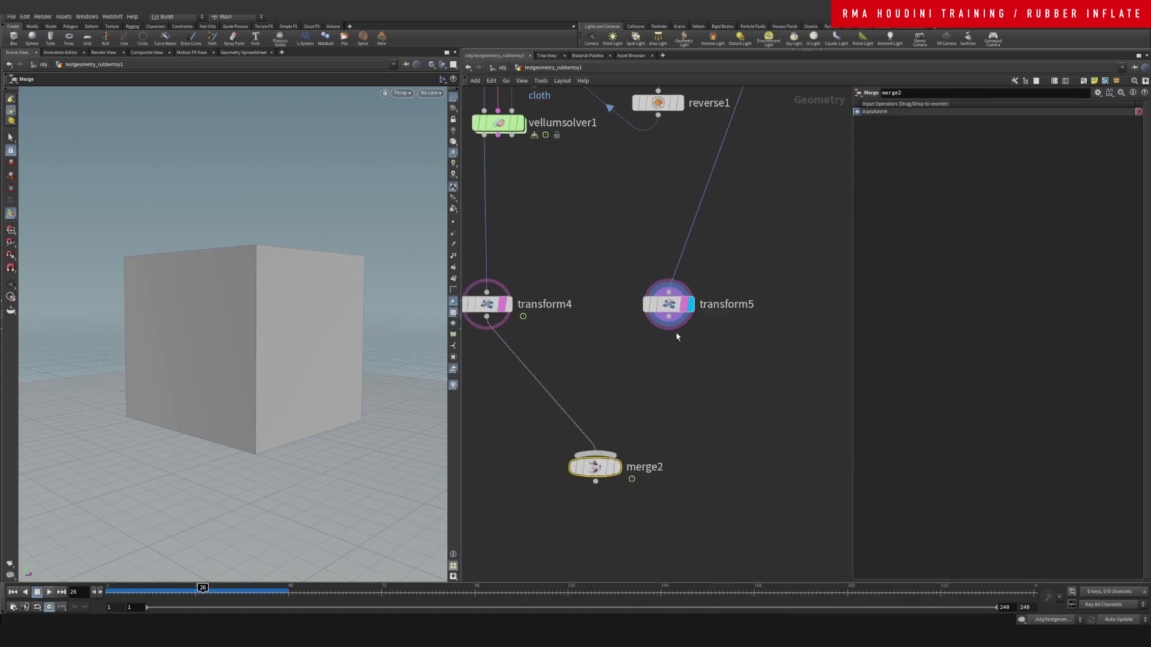
click(596, 448)
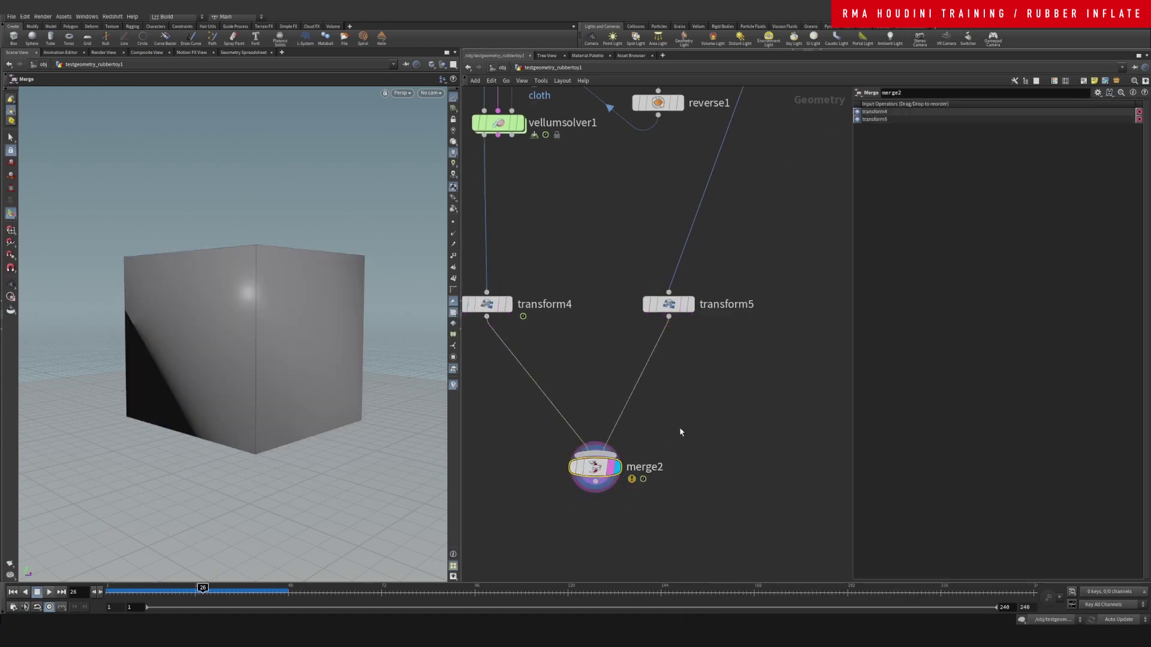
key(u)
click(630, 333)
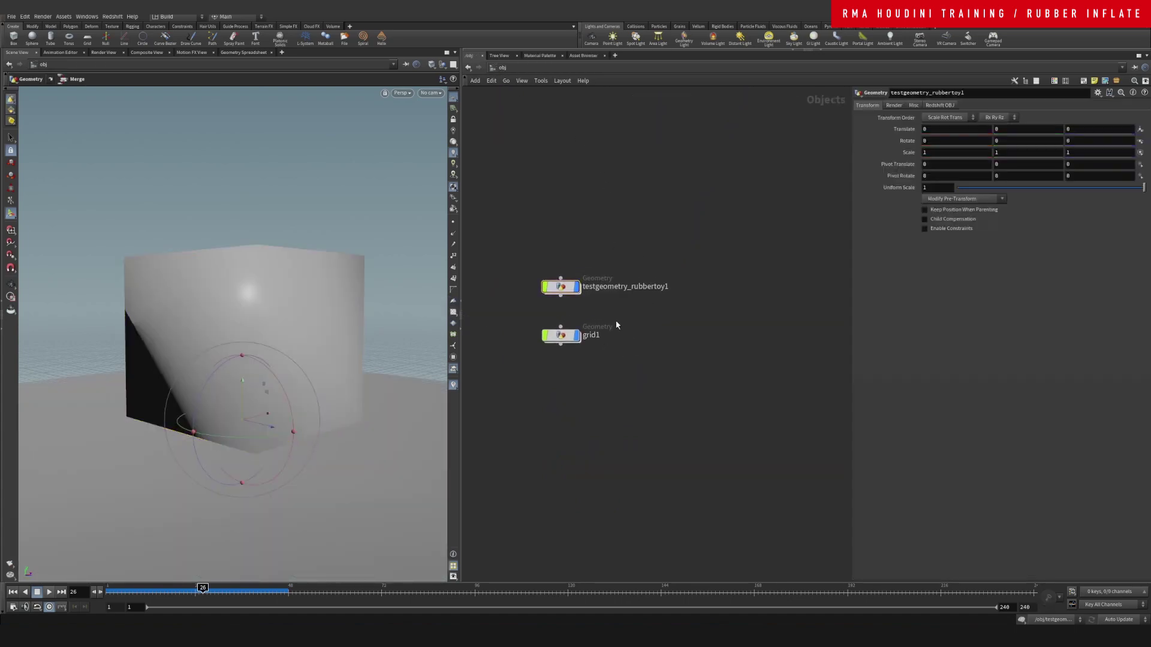
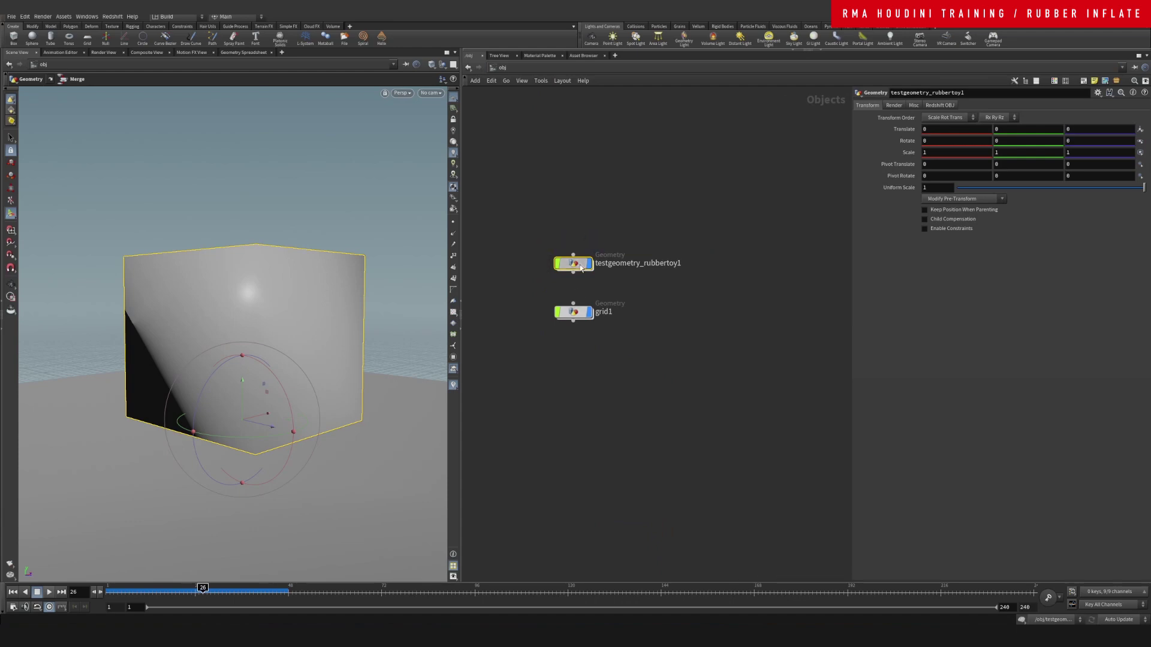
Inside the rubber toy geometry, insert a Material node after the toys' transform and assign it /mat/toy
double_click(574, 264)
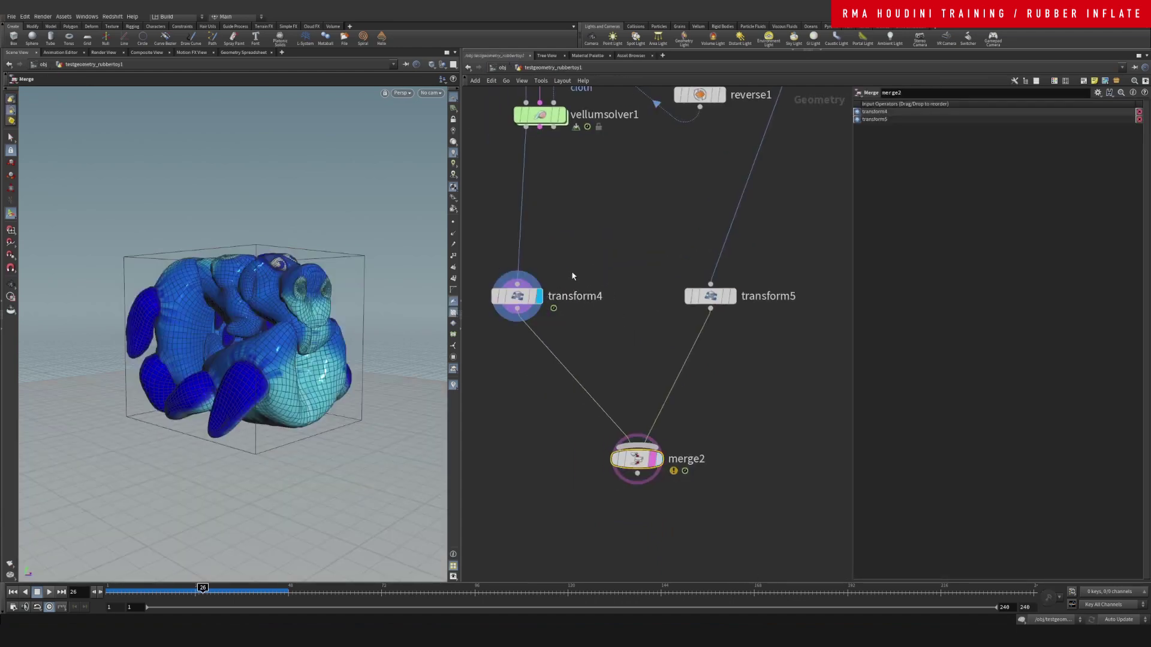
key(Tab)
text(mat)
key(Return)
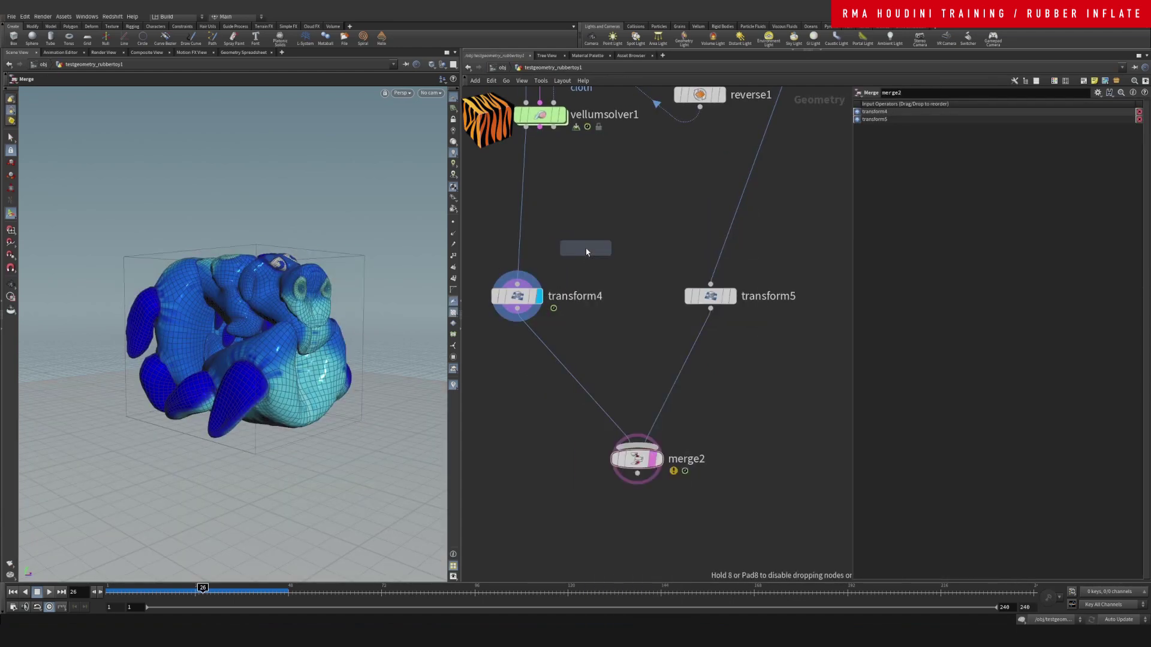
click(559, 363)
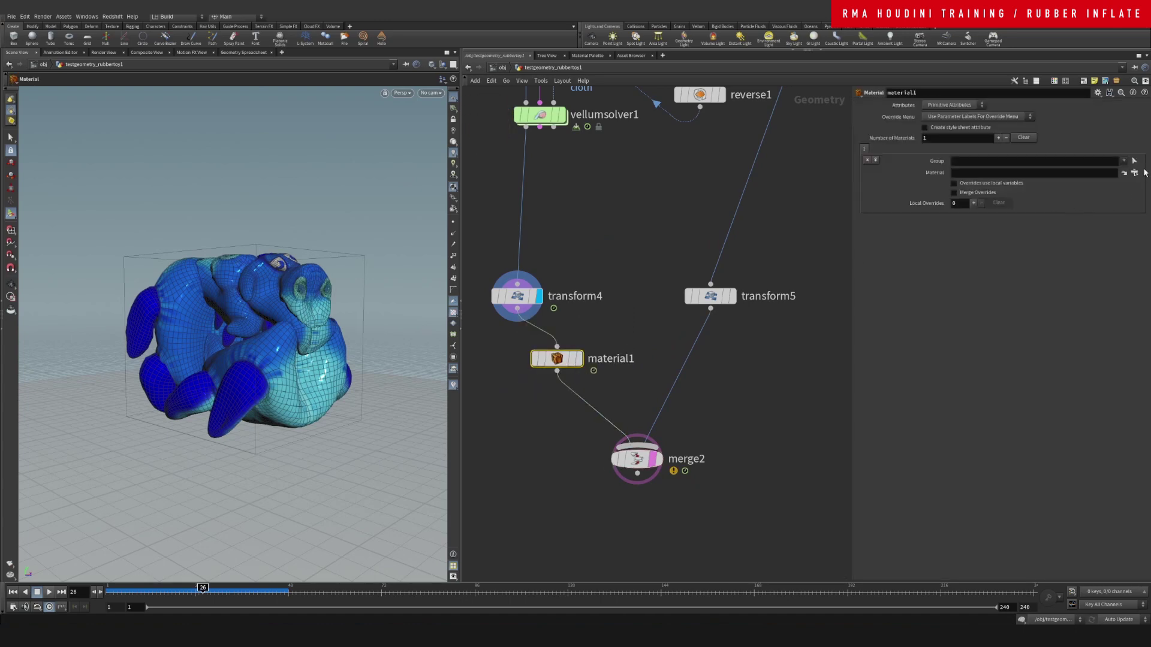
click(1134, 173)
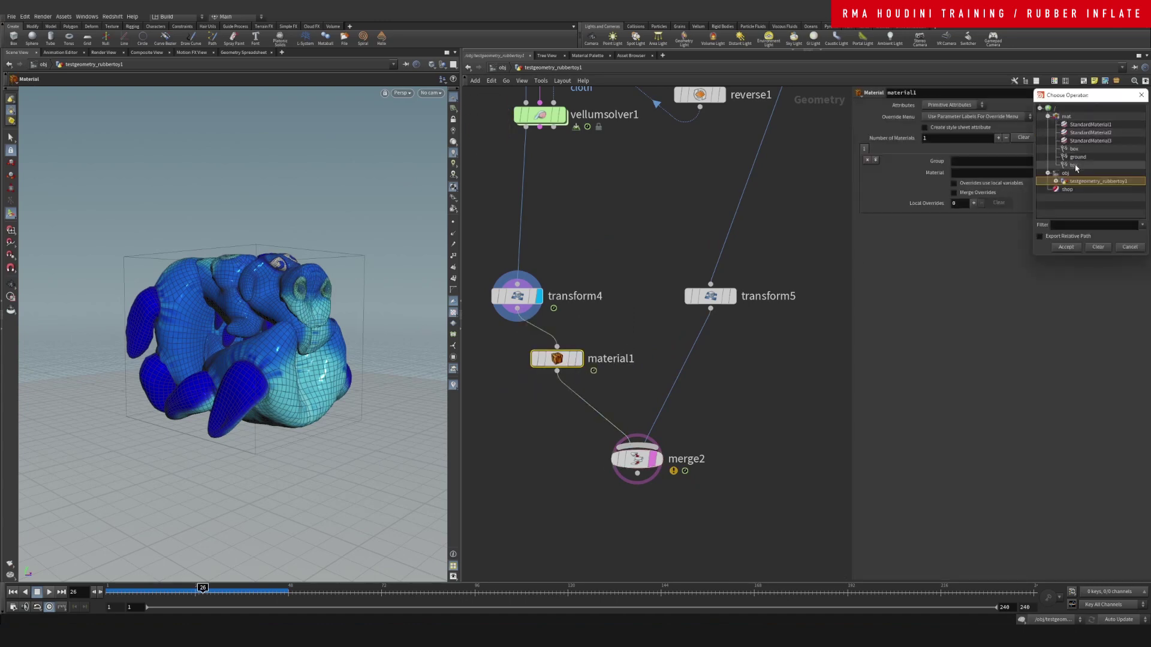
double_click(1074, 165)
Duplicate the Material node onto the box branch after its transform, display it, and assign it /mat/box
alt+drag(557, 359, 683, 352)
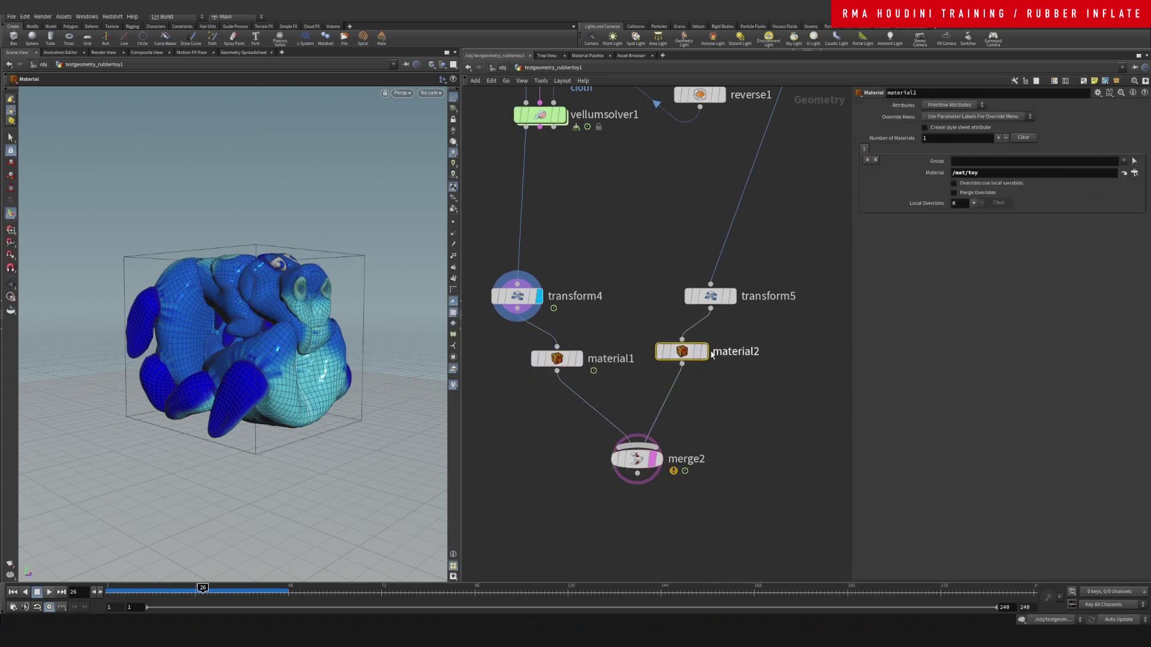
click(708, 325)
click(1134, 172)
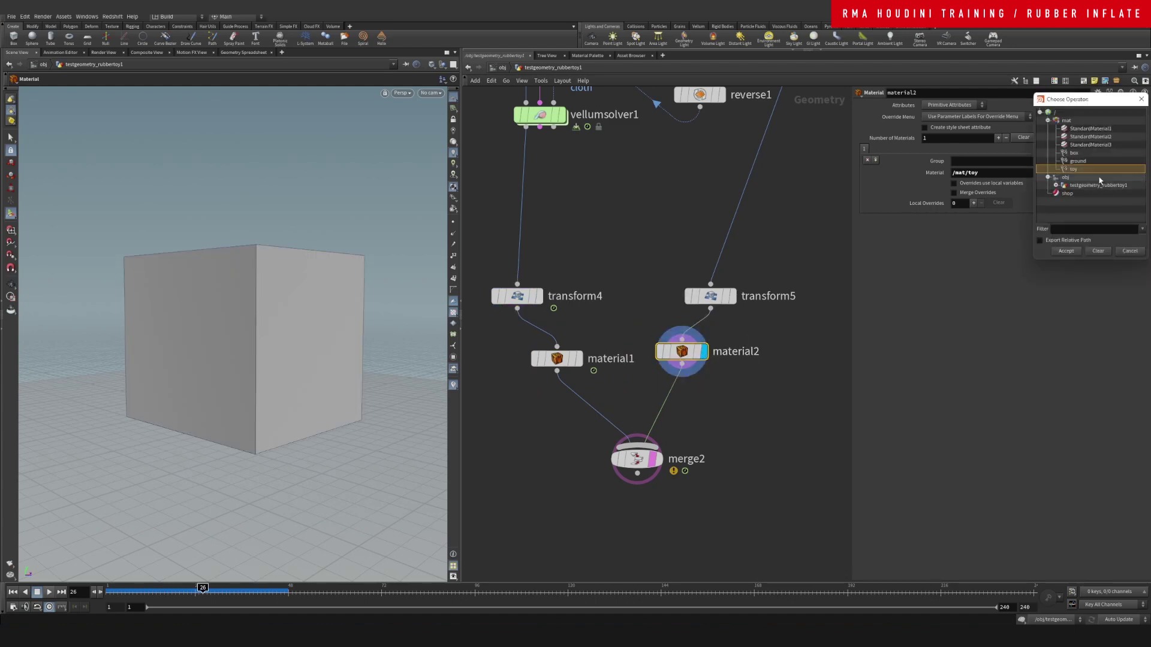
double_click(1079, 157)
Insert a Null between the box's material and the merge, and rename it OUT_box
middle_drag(675, 370, 674, 299)
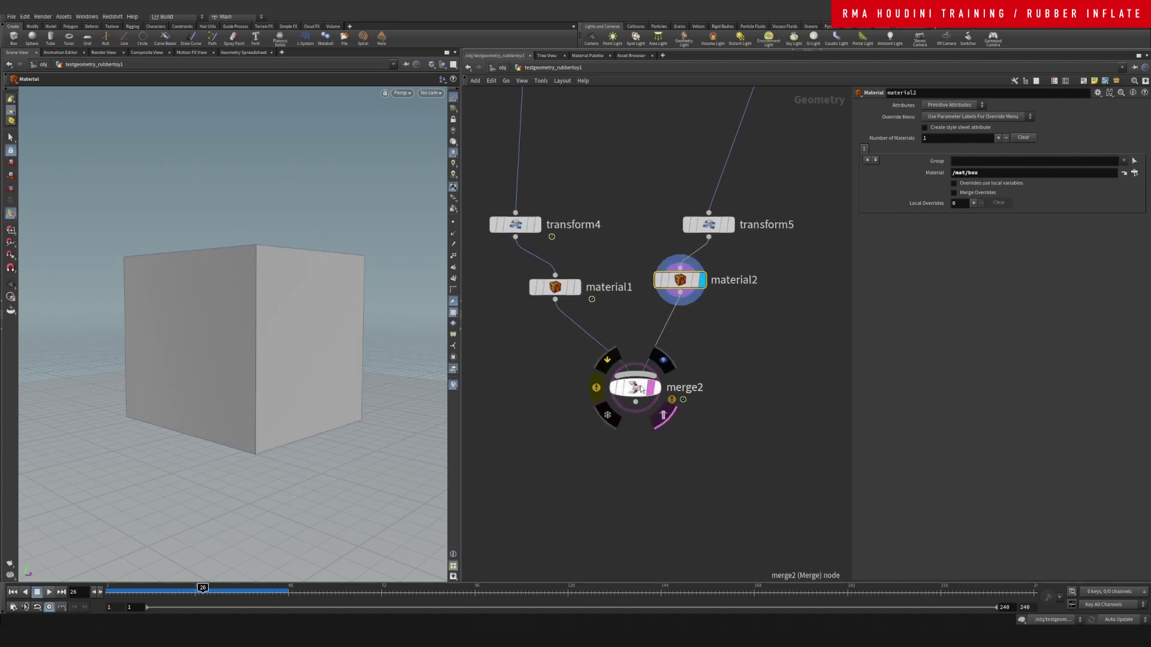
drag(634, 387, 624, 436)
key(Tab)
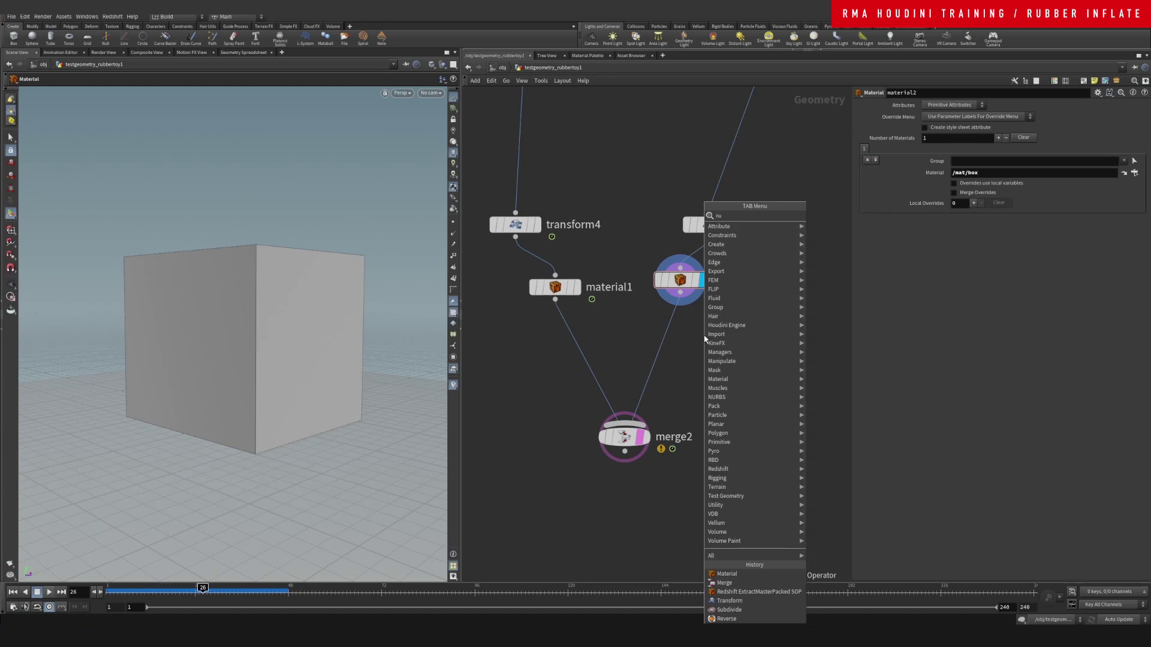
text(null)
key(Return)
click(675, 342)
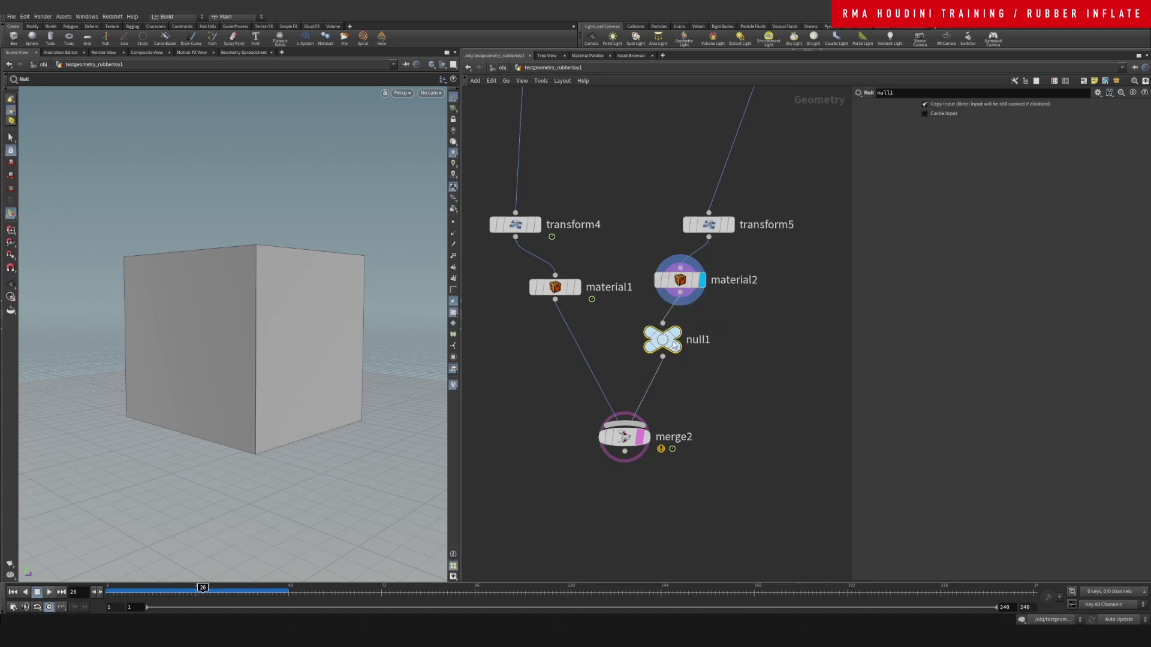
drag(672, 340, 684, 343)
double_click(717, 342)
text(OUT_box)
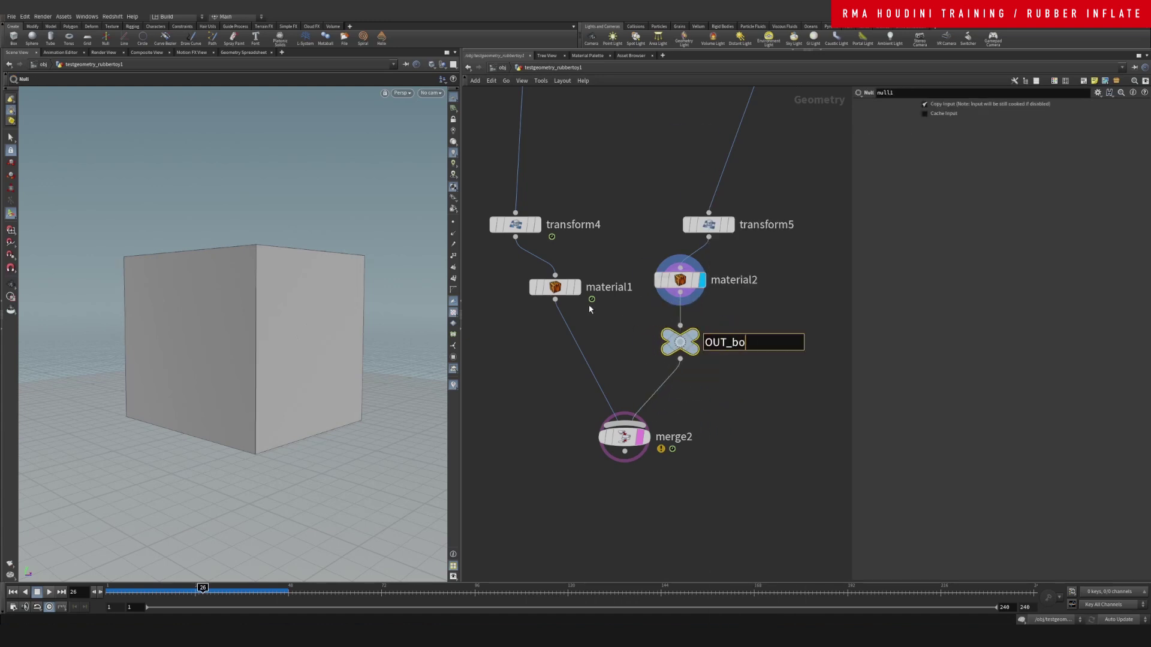
key(Return)
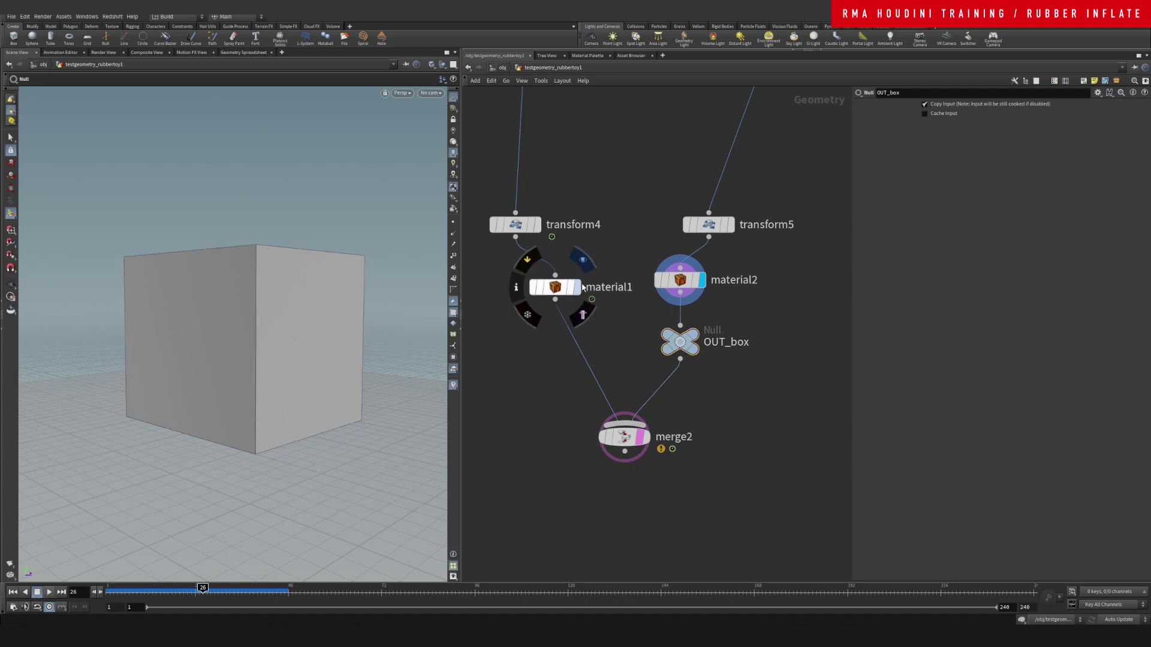
Display the toys' Material node and return to the object level
click(577, 287)
click(501, 67)
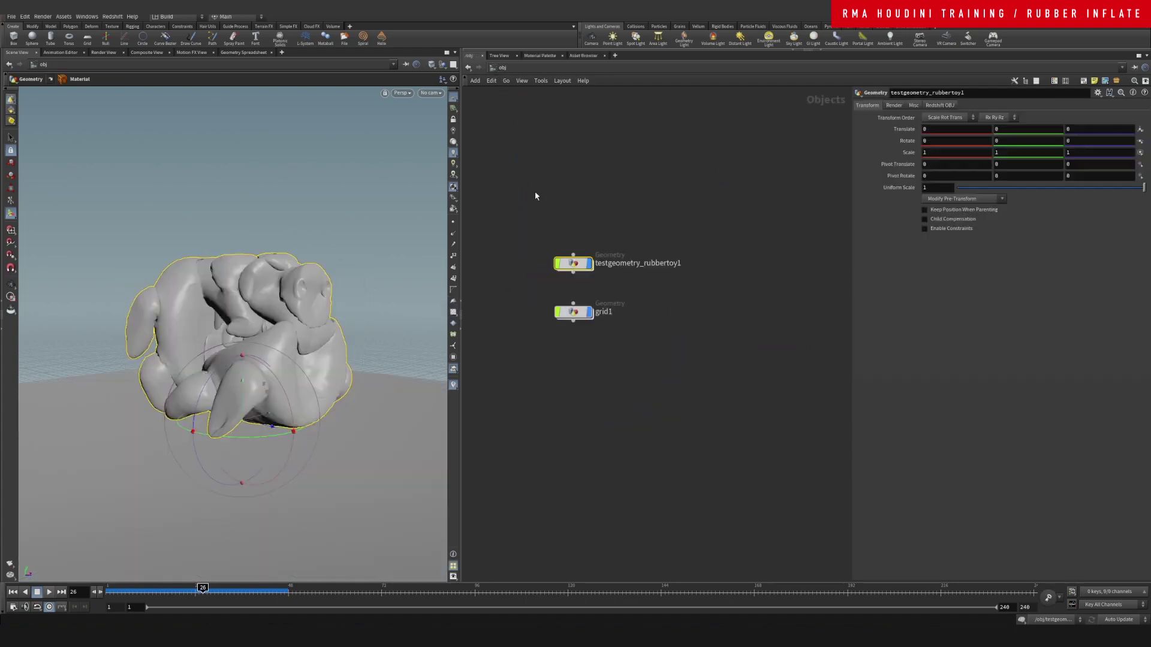
Make room above the grid object and add an empty Geometry object between the rubber toy and the grid
drag(566, 303, 570, 345)
key(Tab)
text(g)
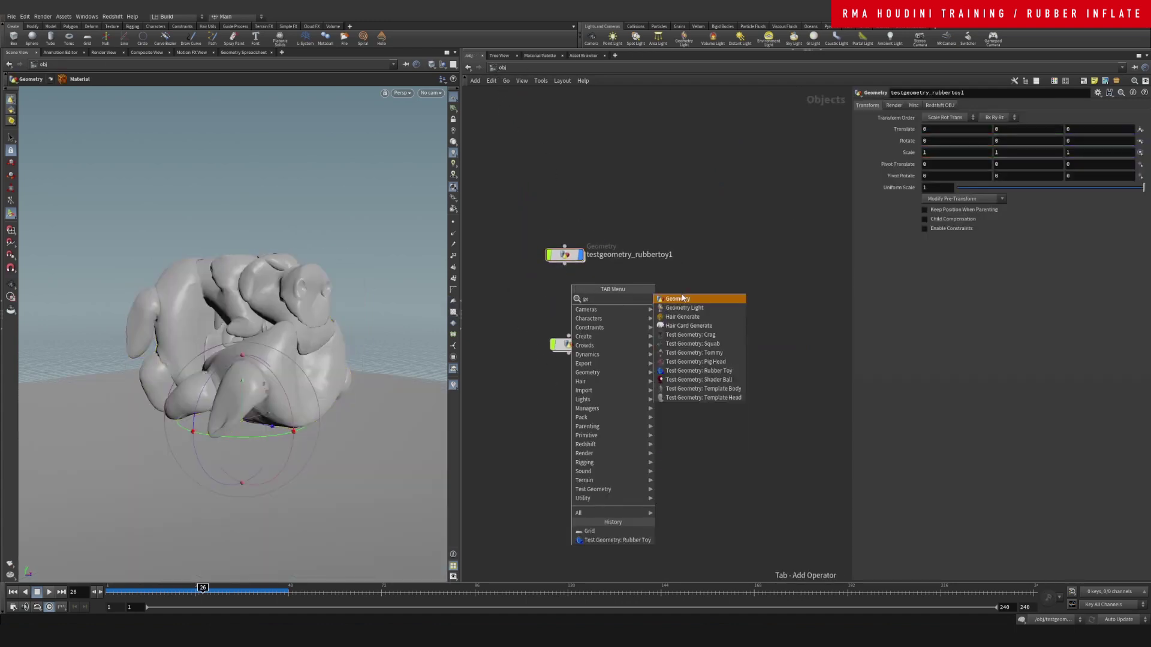
click(682, 299)
click(559, 289)
Inside the new Geometry object, add an Object Merge that brings in /obj/testgeometry_rubbertoy1/OUT_box
double_click(586, 293)
key(Tab)
text(obj)
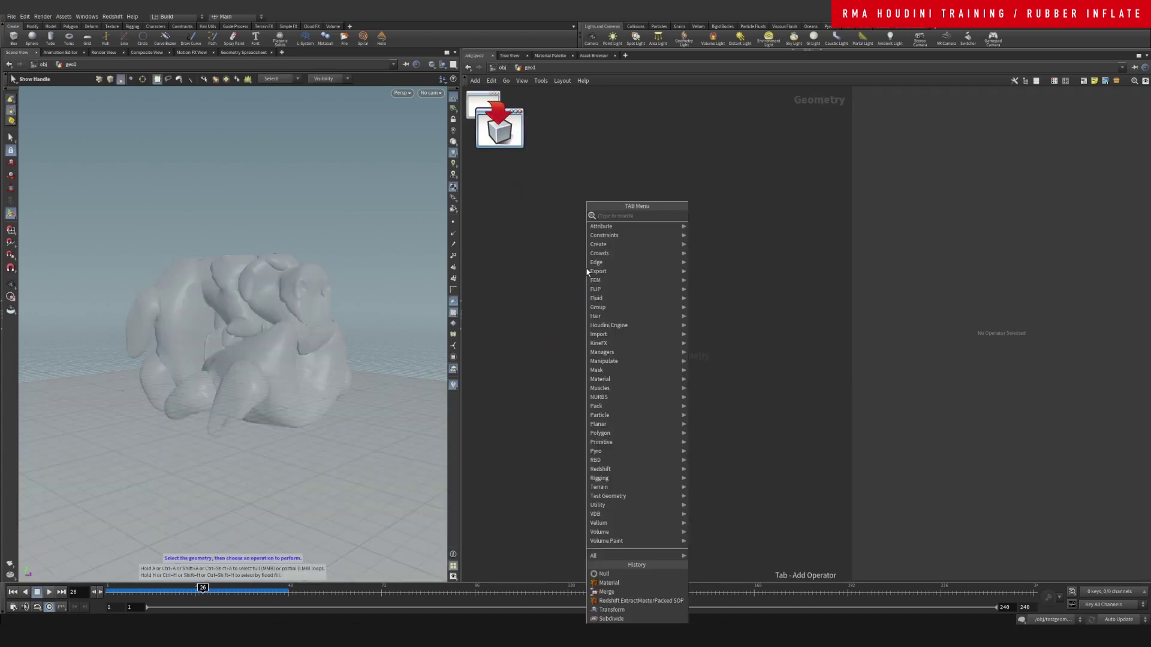
key(Return)
click(586, 269)
click(1135, 128)
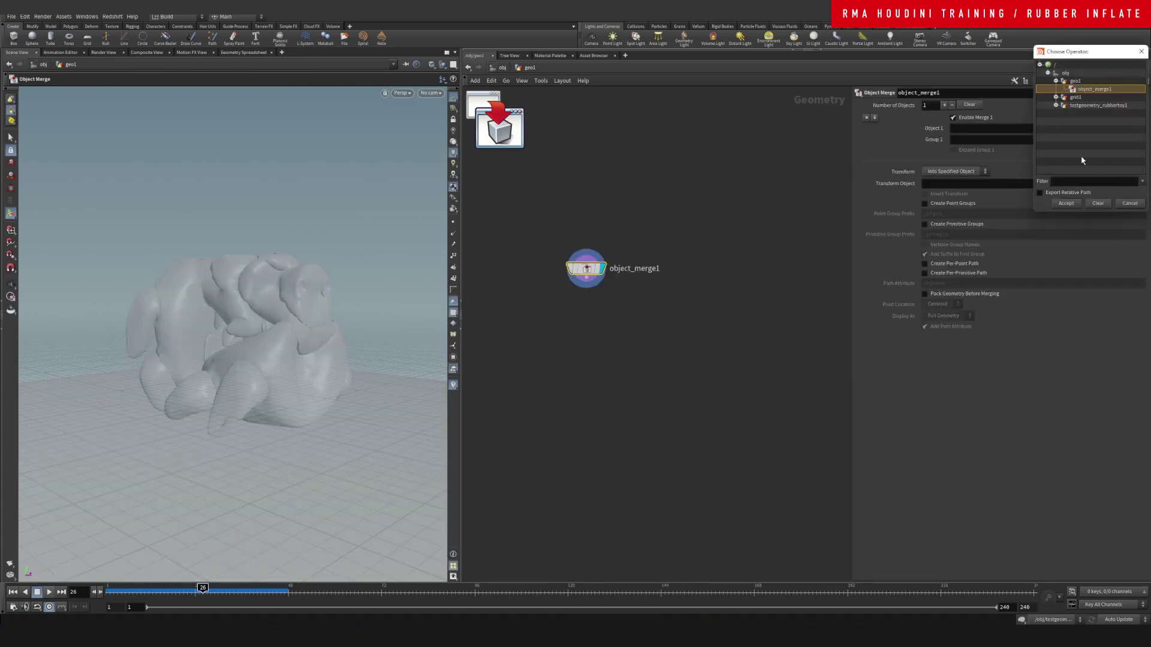
click(1056, 97)
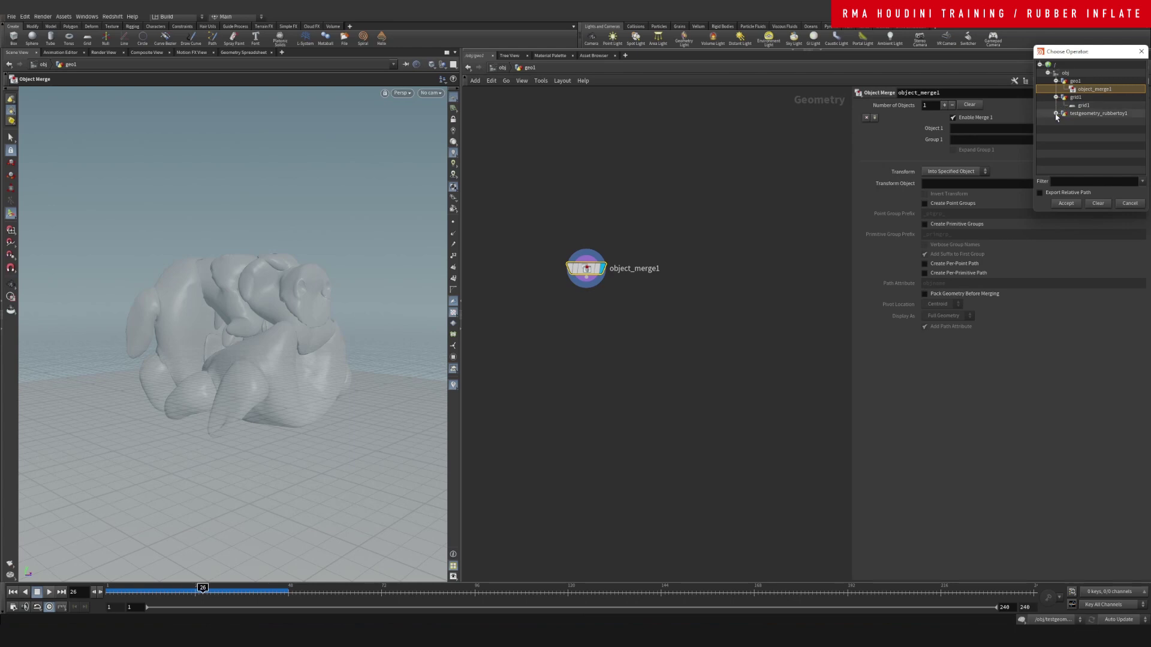
click(1056, 113)
double_click(1088, 122)
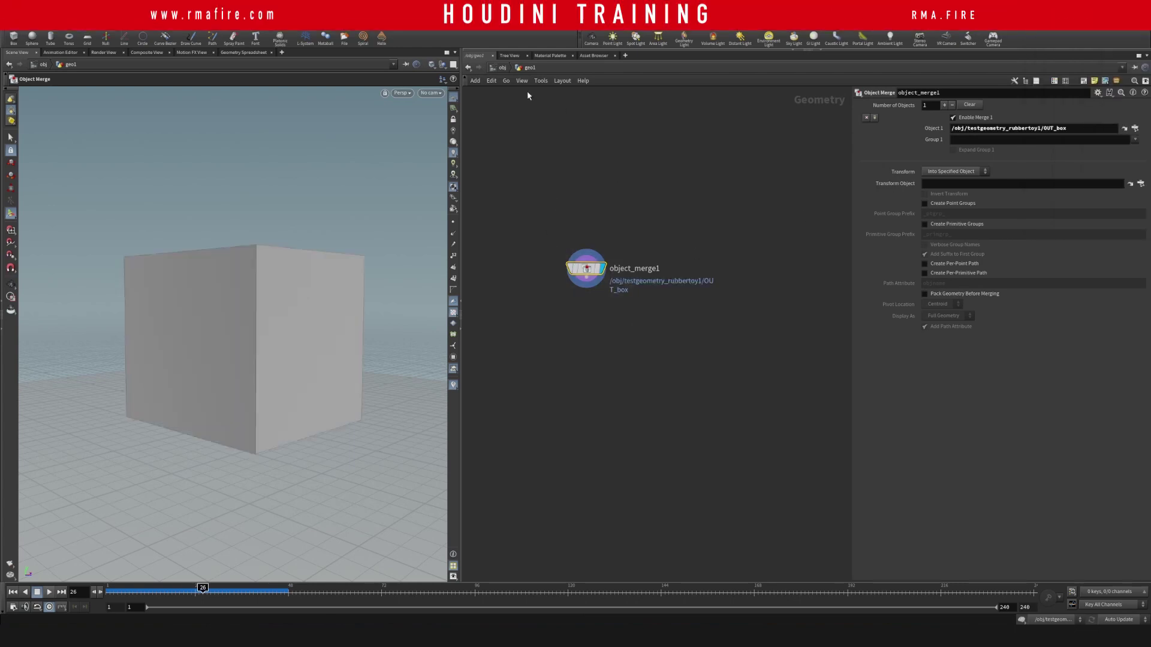
Enable Redshift tessellation on the box's Geometry object with smooth subdivision off, and align the object nodes
key(u)
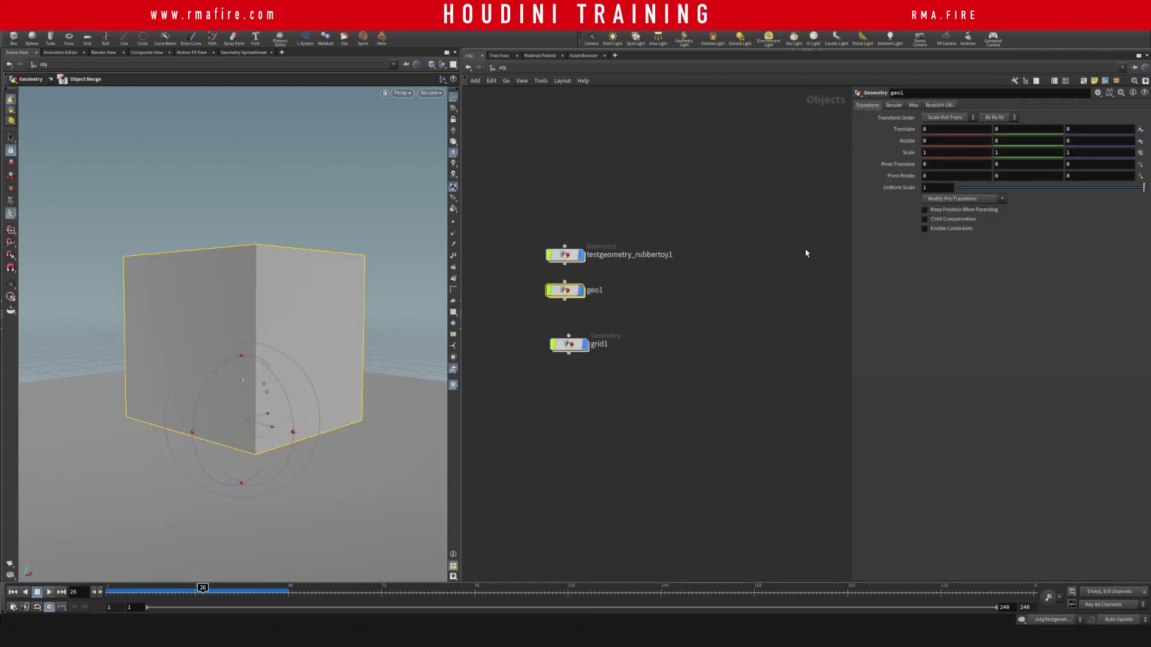
click(942, 105)
click(959, 118)
click(959, 139)
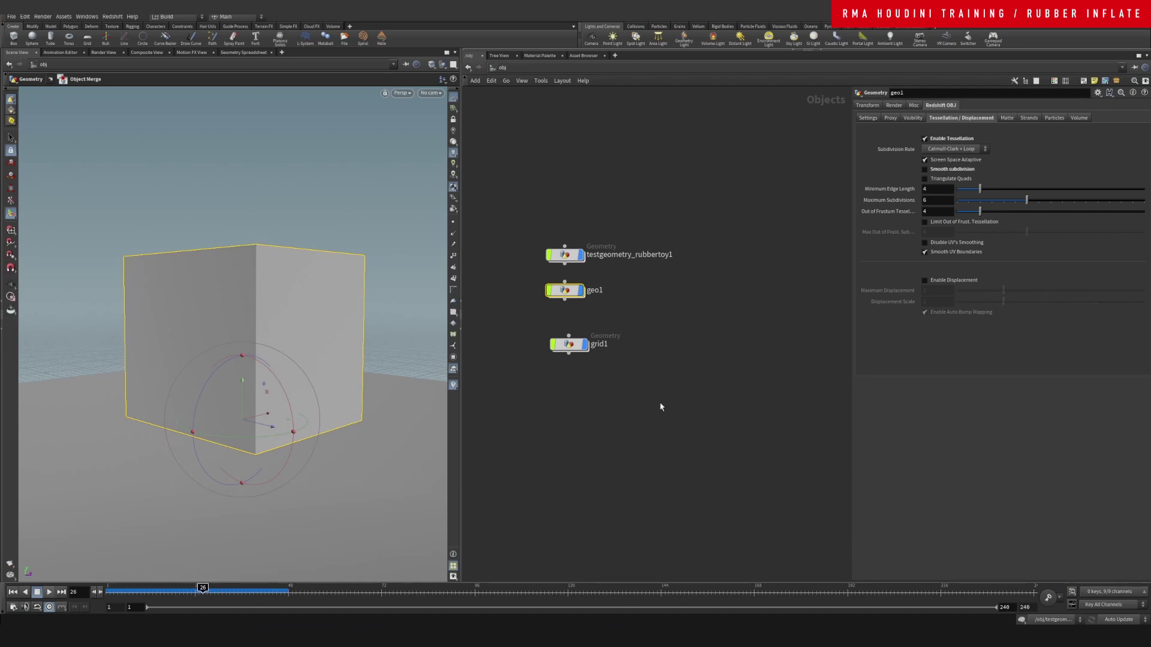
key(l)
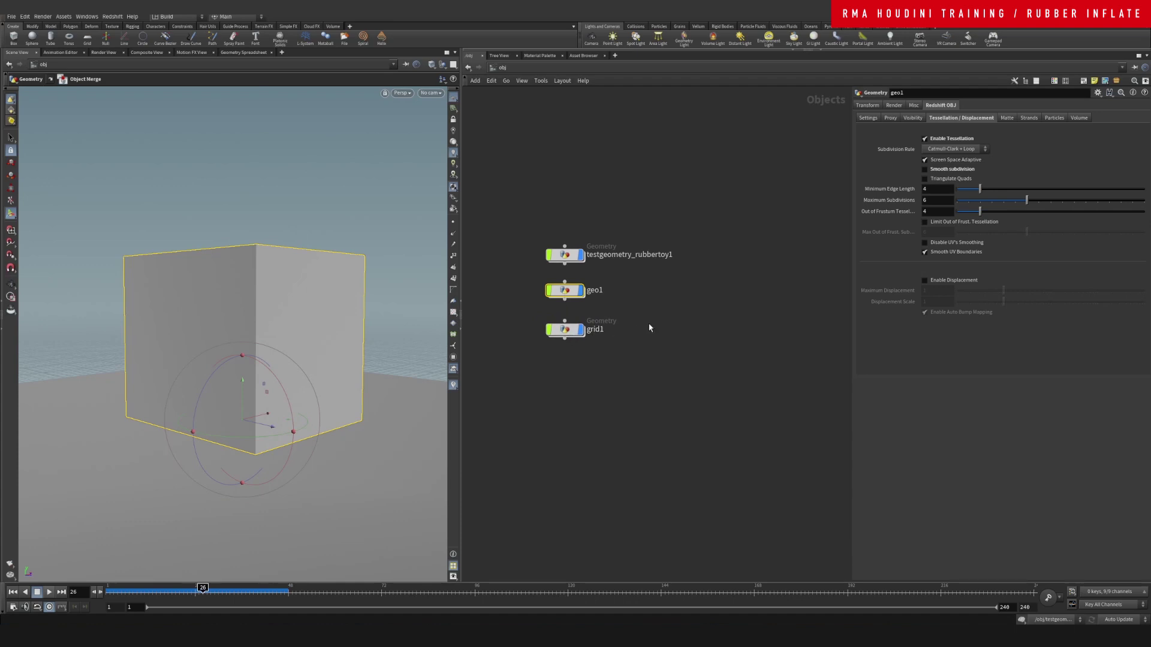
Assign the ground material to the grid object and enable its Redshift tessellation with smooth subdivision off
click(597, 329)
click(894, 105)
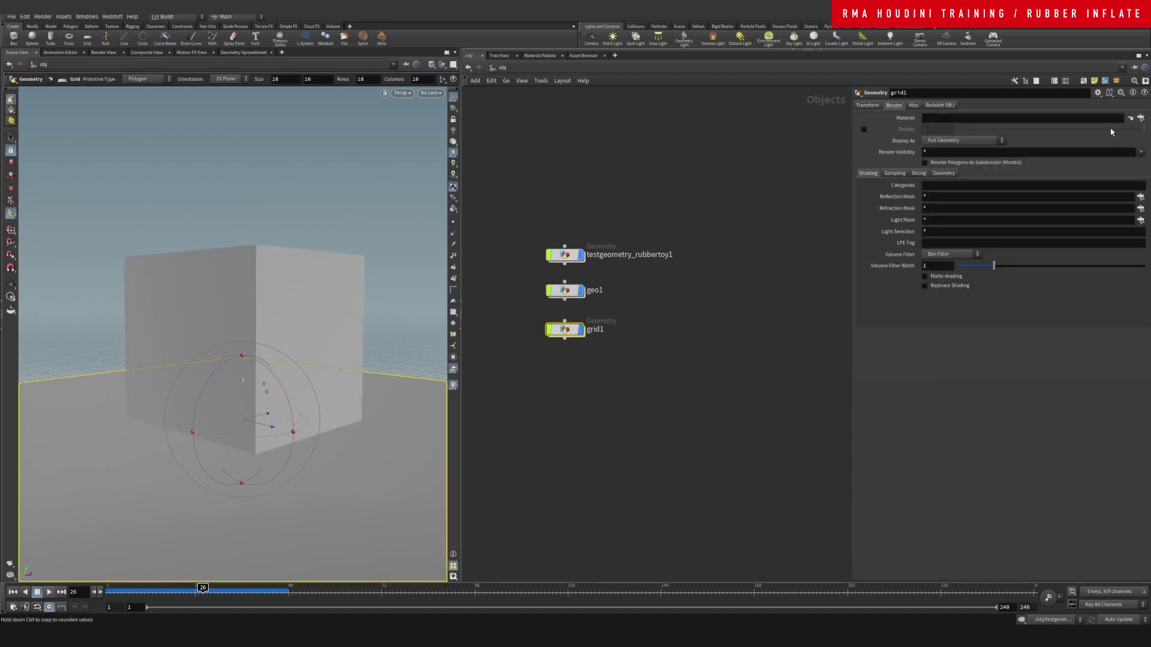
click(1130, 118)
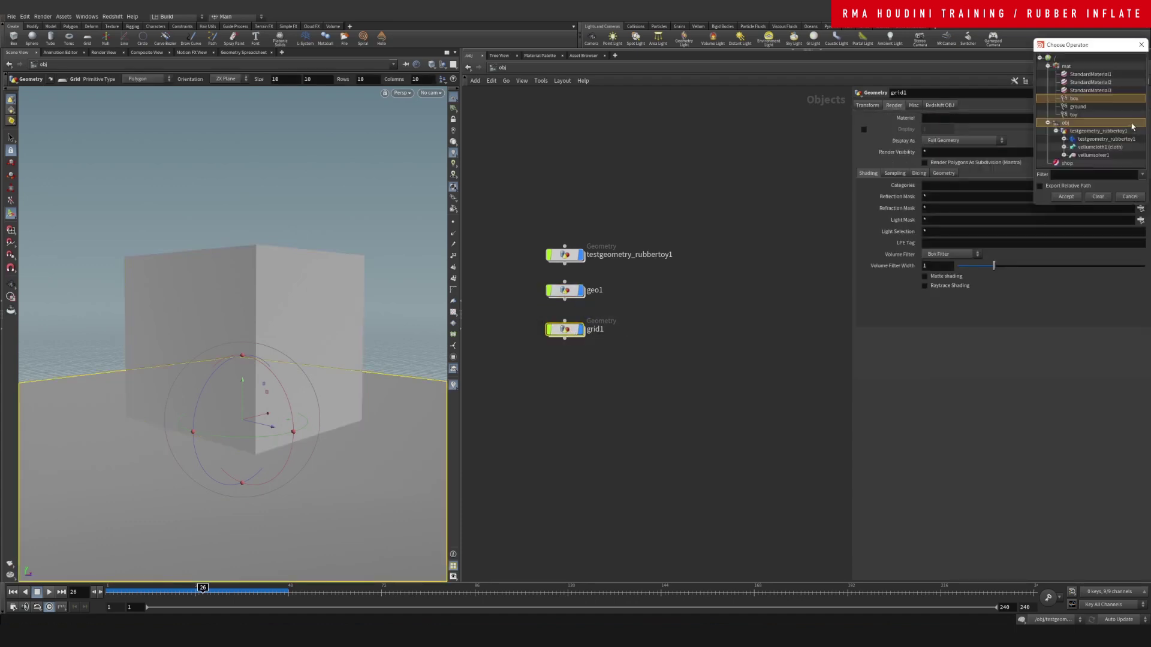
double_click(1079, 106)
click(940, 106)
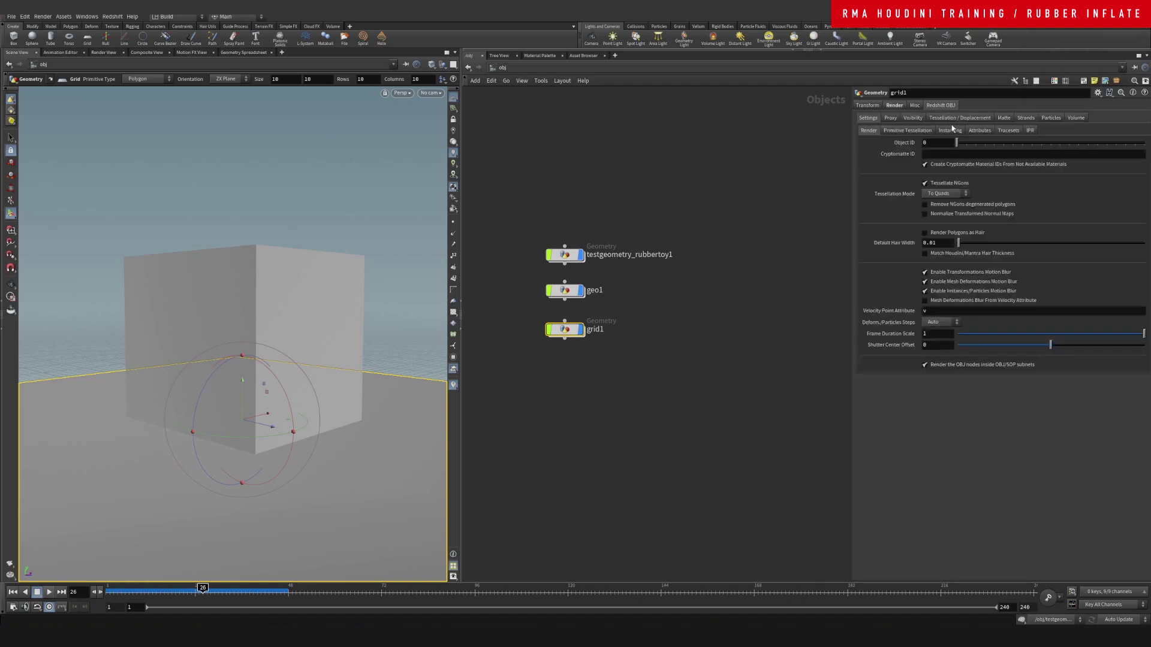
click(959, 118)
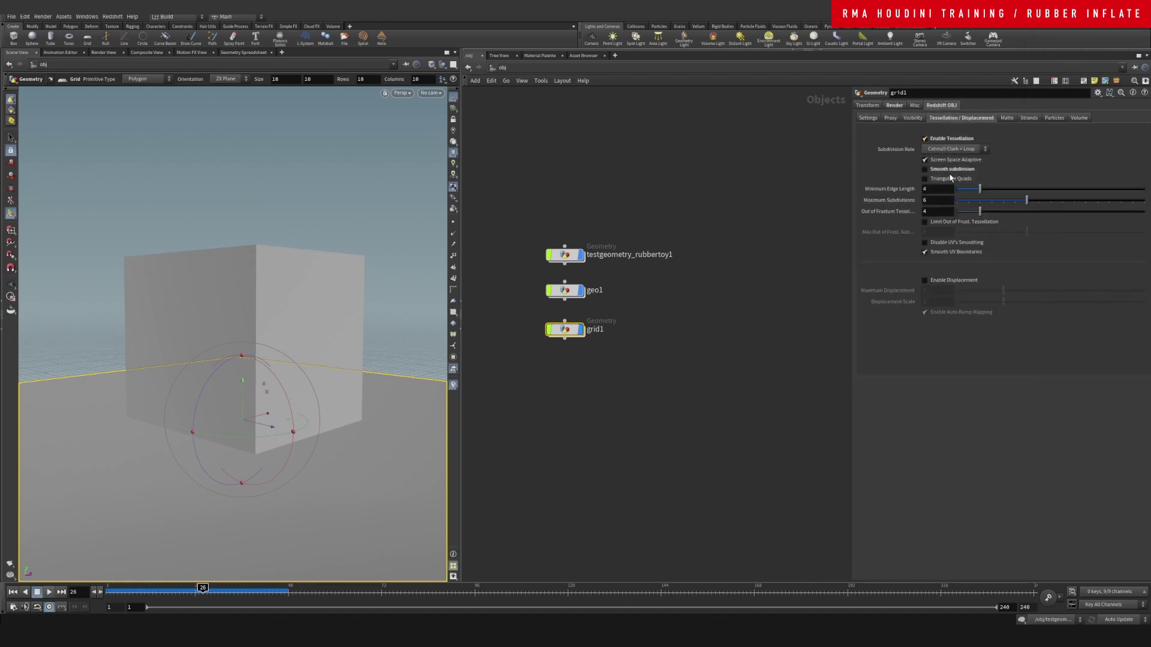
Enable Redshift tessellation on the rubber toy object, keeping smooth subdivision on
click(566, 255)
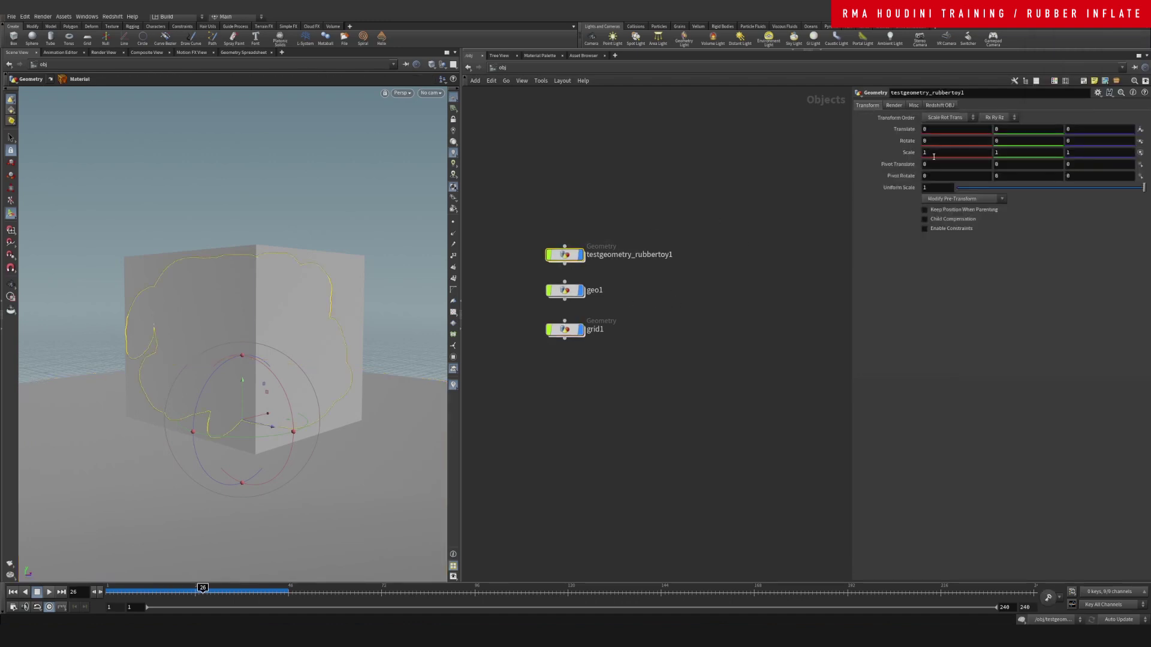
click(949, 107)
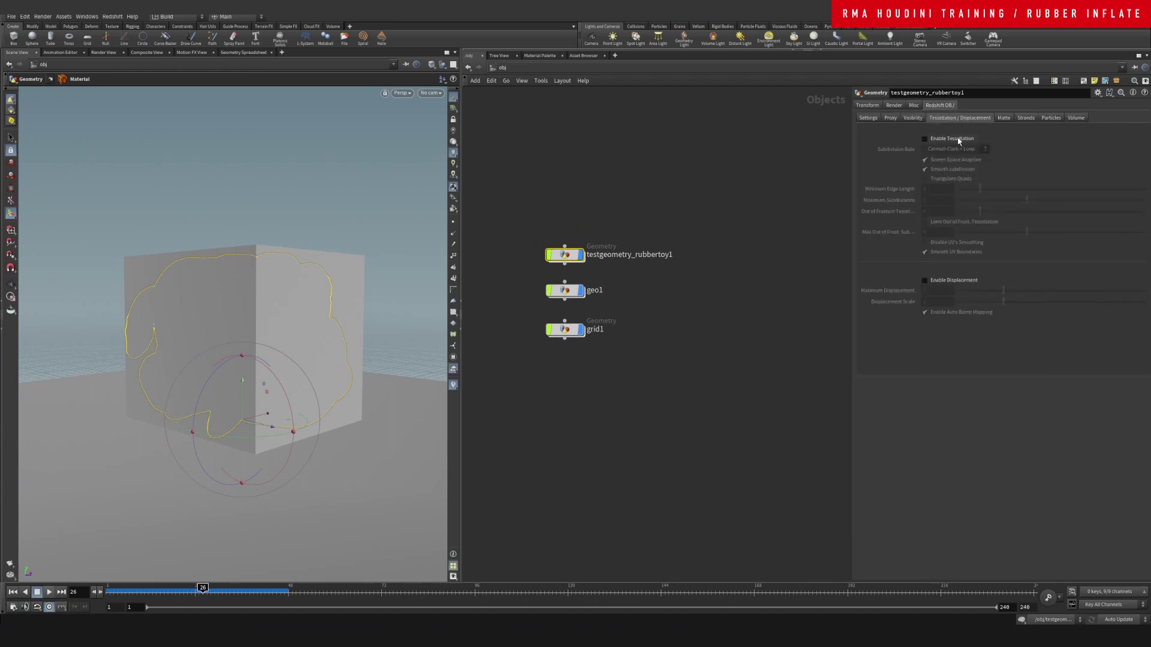
click(958, 140)
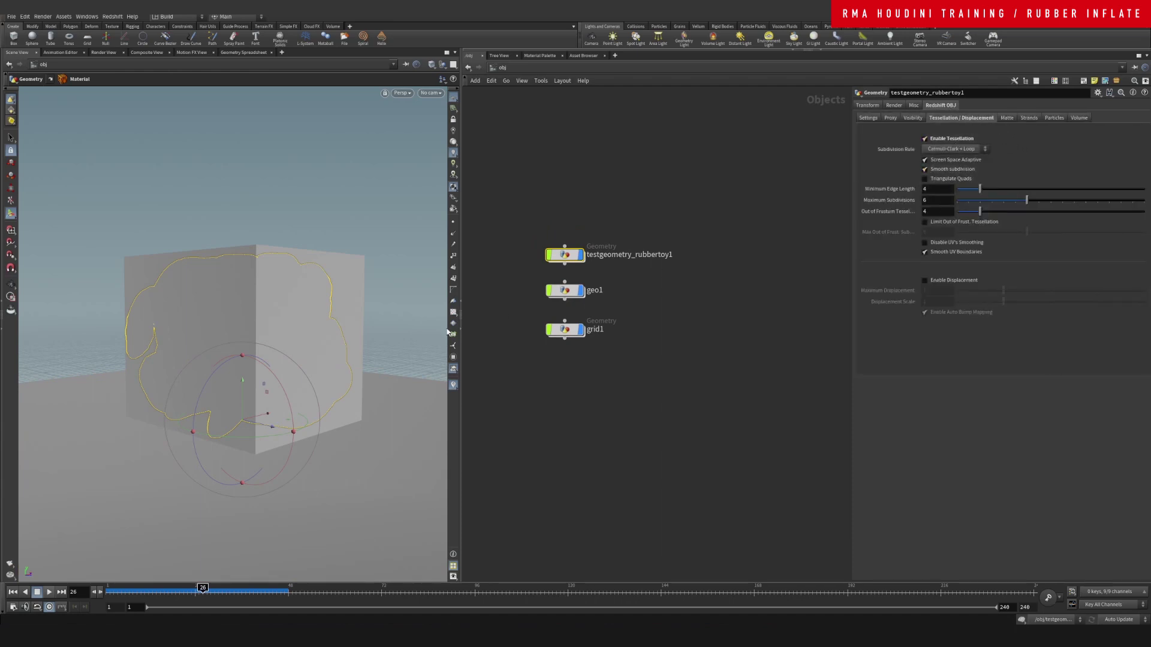
click(624, 217)
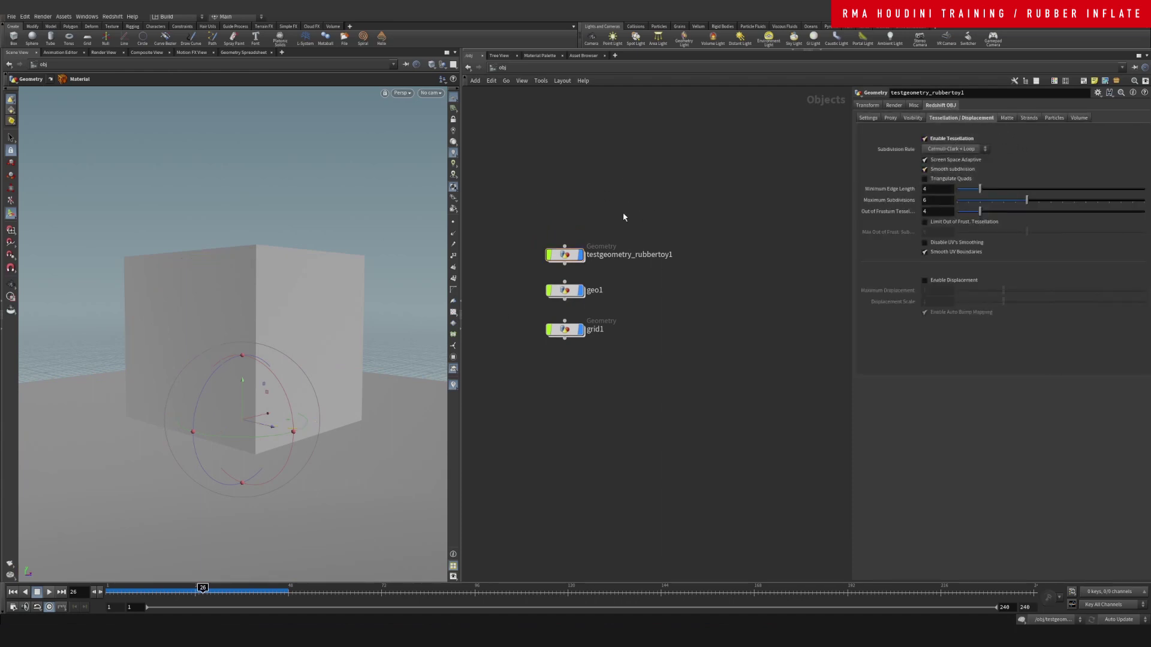
Create a new camera from the current view and pull it back to frame the whole box
click(429, 98)
click(443, 123)
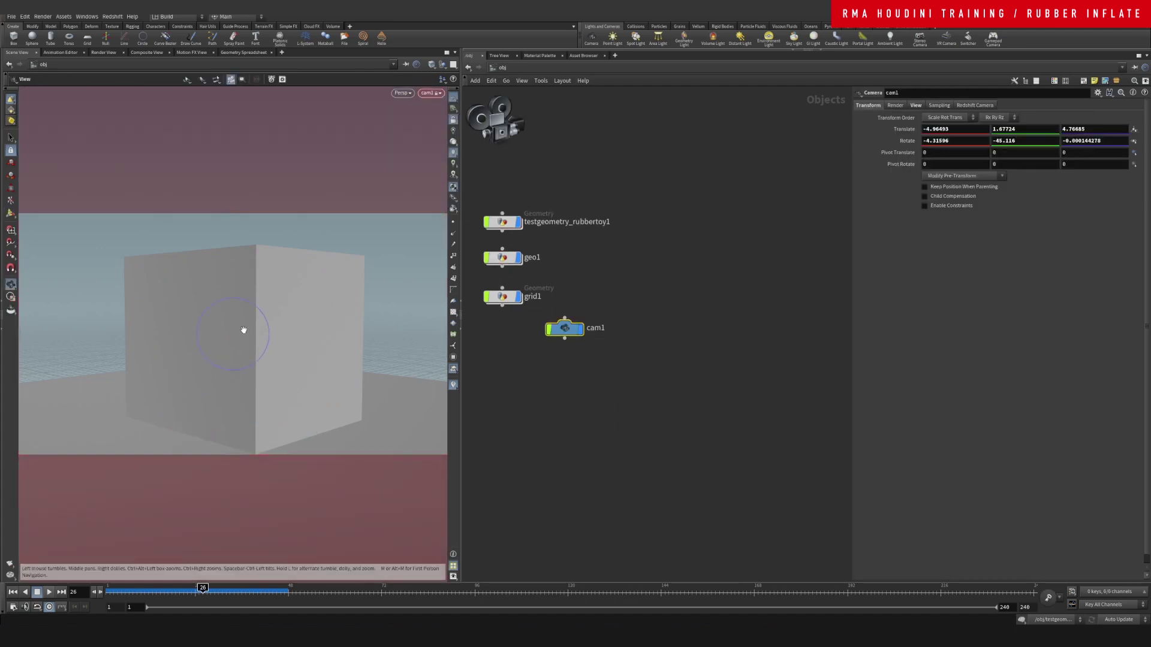
right_drag(244, 331, 228, 366)
middle_drag(228, 365, 230, 354)
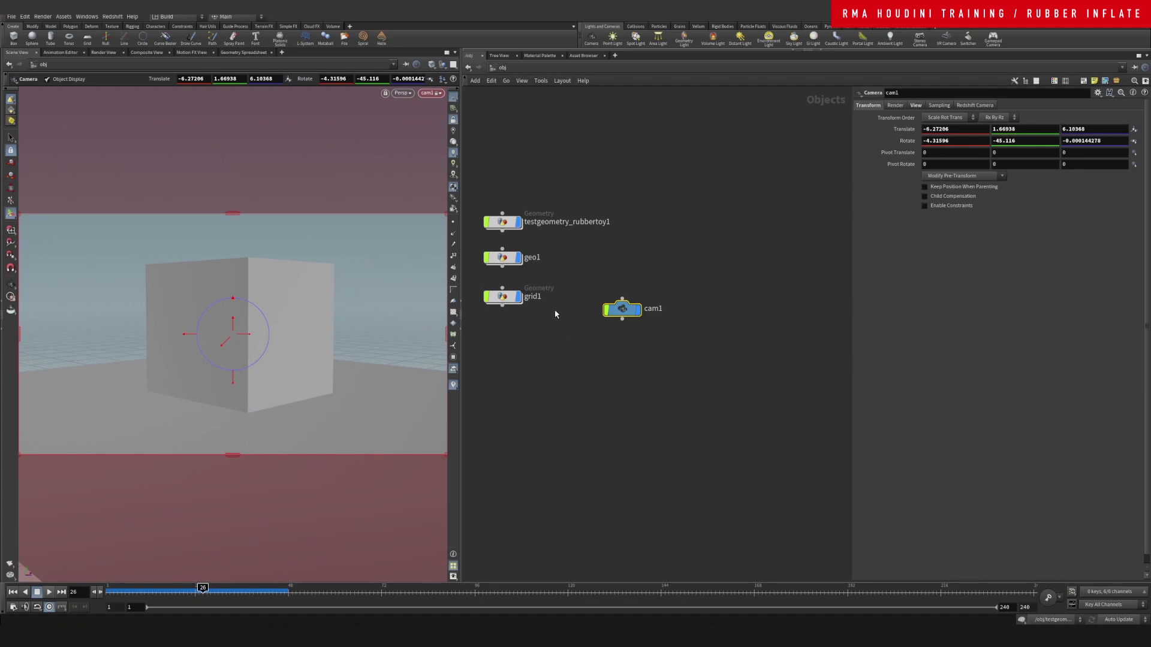
Add a Redshift dome light to the scene beside the camera node
key(Tab)
mouse_move(758, 260)
click(804, 259)
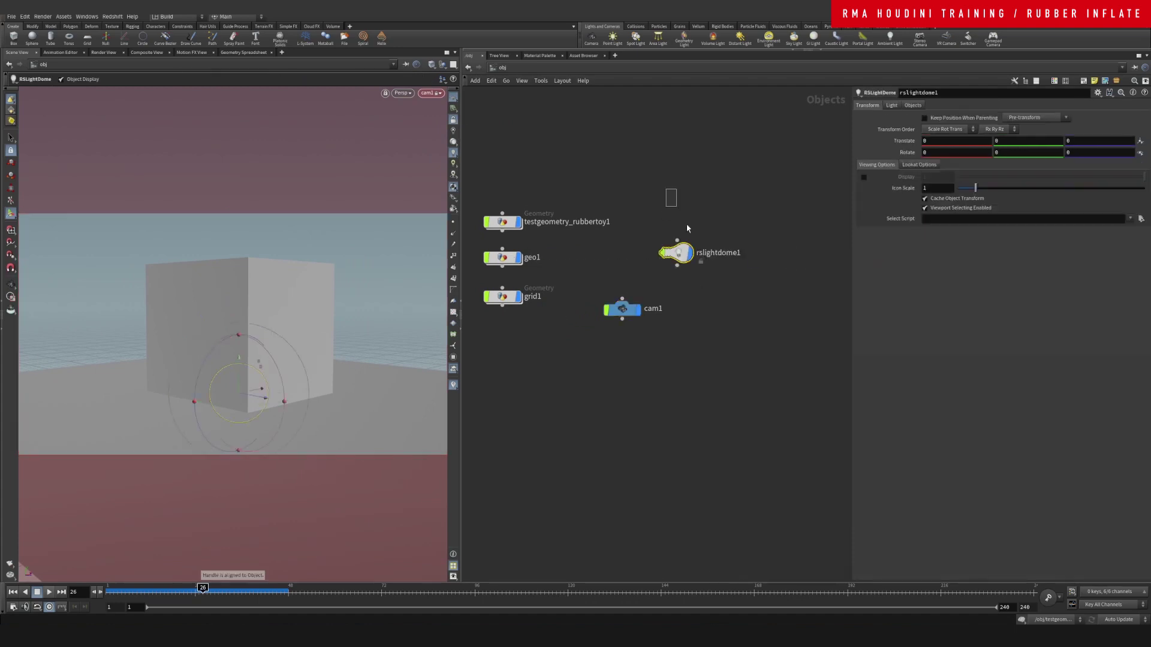
Load the studio019.hdr image from the HDRI texture library's Studio04 folder as the dome light's texture
click(892, 105)
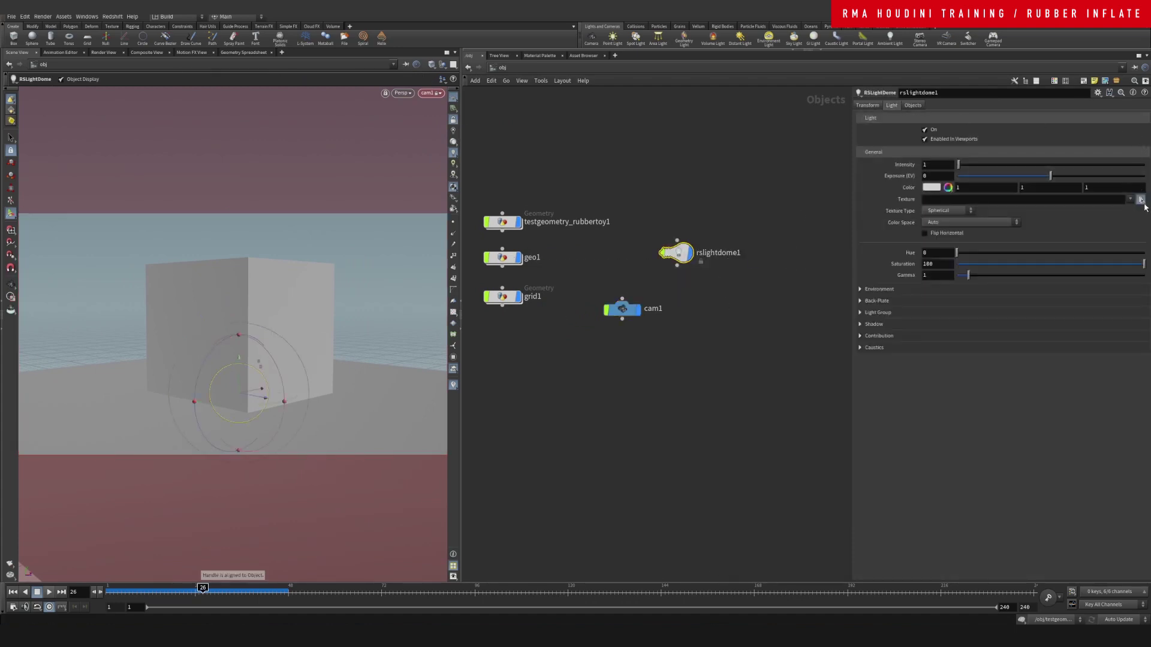
click(1140, 200)
click(864, 220)
double_click(941, 135)
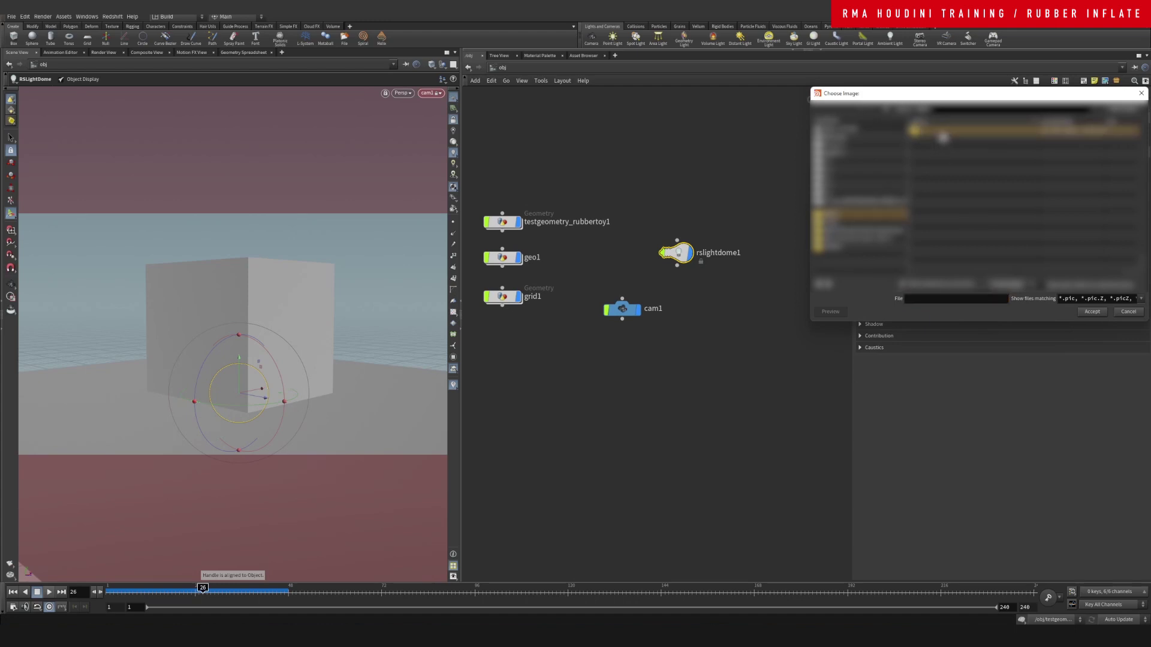
double_click(944, 134)
double_click(948, 130)
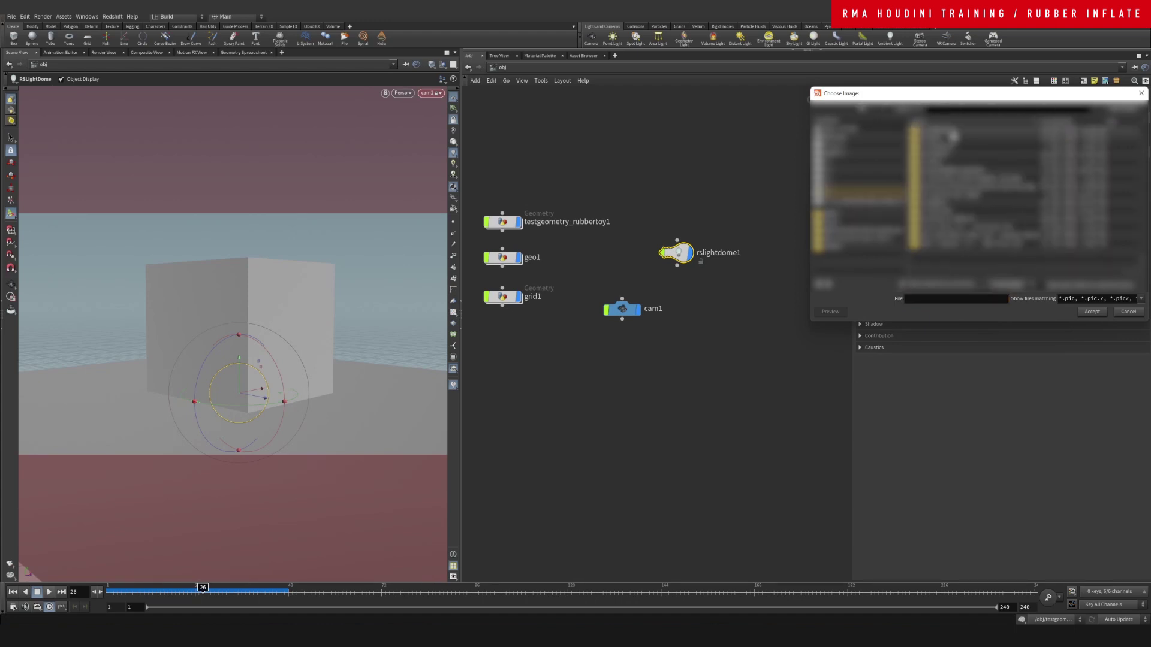
double_click(945, 157)
double_click(945, 165)
double_click(937, 137)
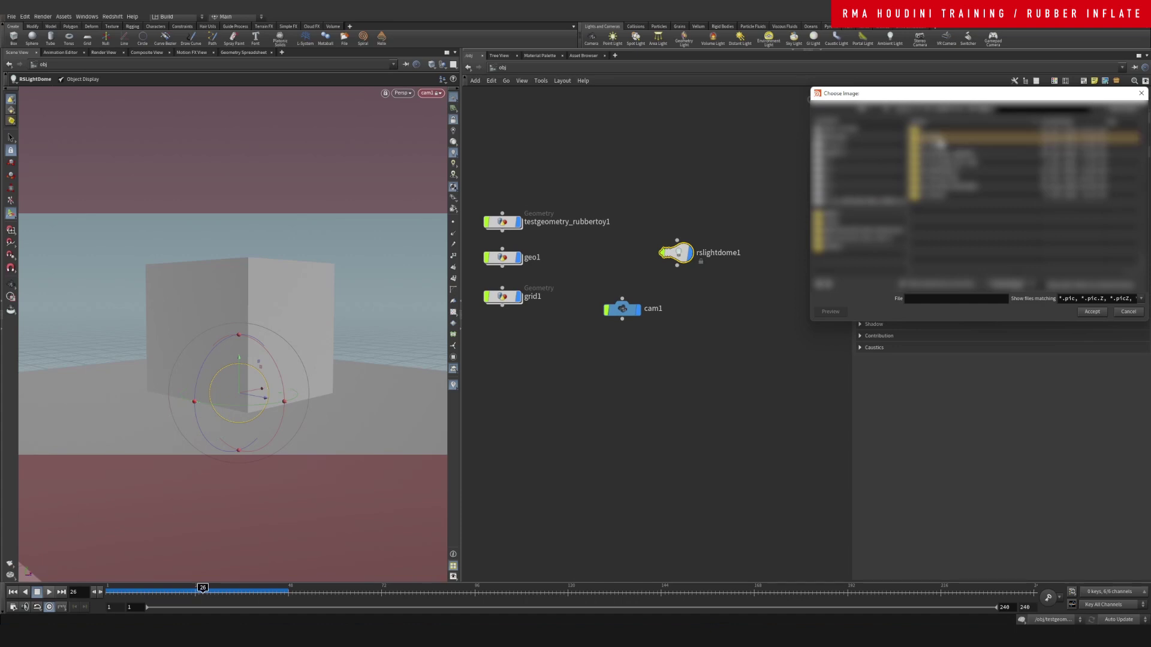
double_click(956, 219)
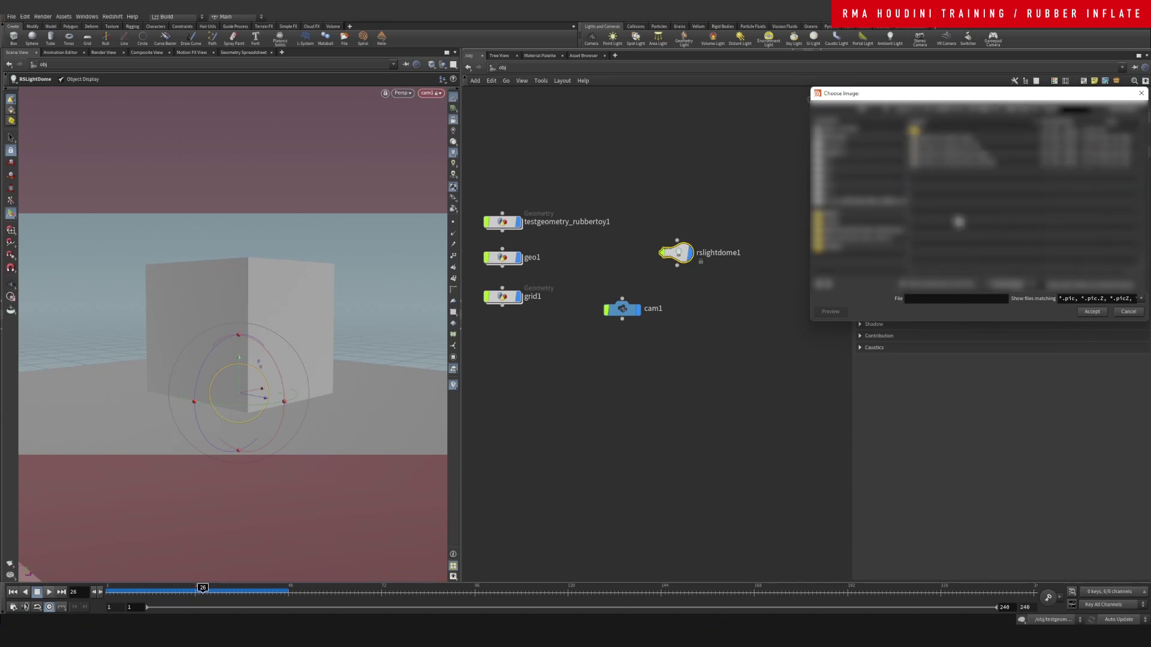
double_click(1002, 132)
drag(1141, 139, 1141, 222)
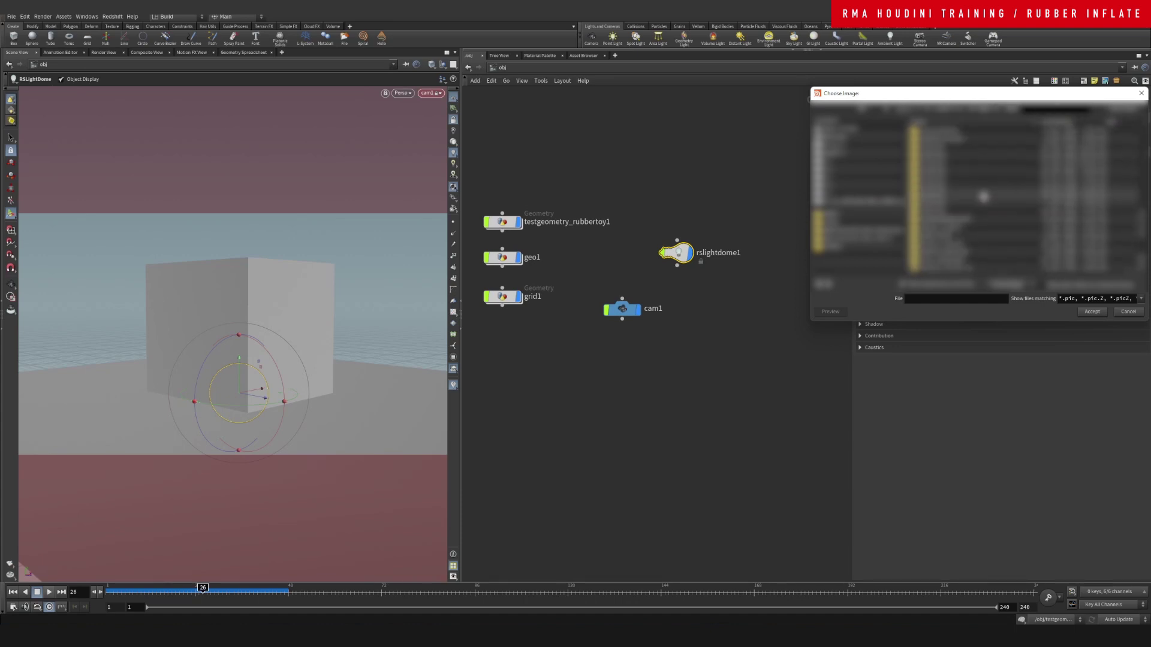
double_click(946, 175)
double_click(953, 137)
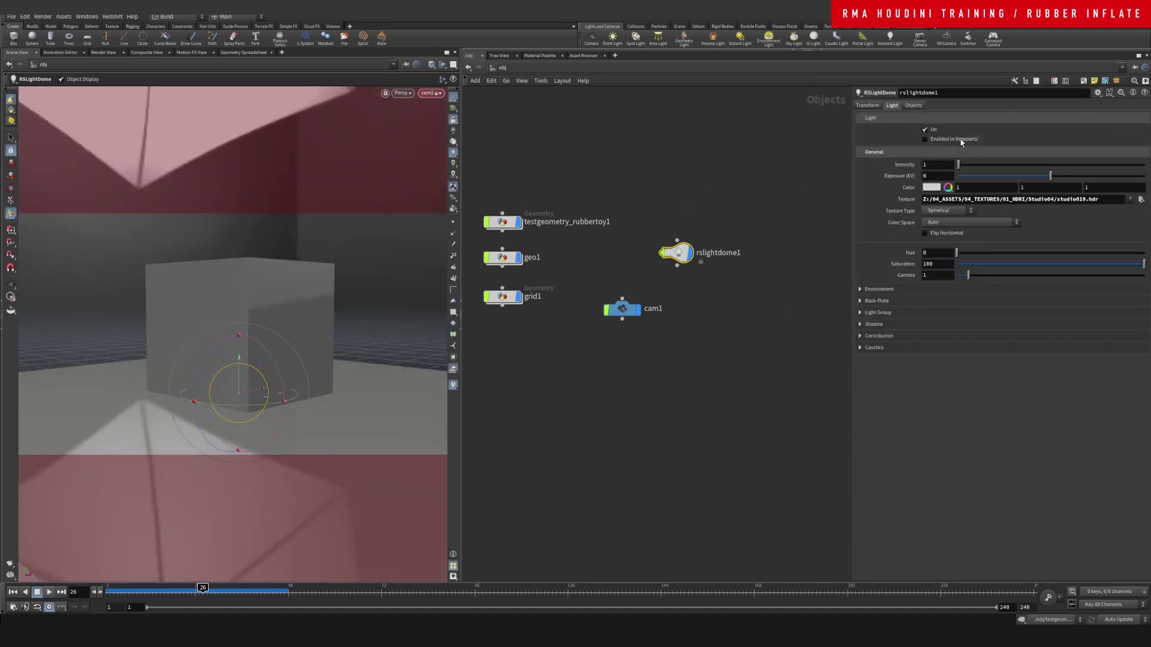
Disable the dome light in viewports and turn off its environment background, and save the scene
click(924, 139)
click(860, 289)
click(942, 301)
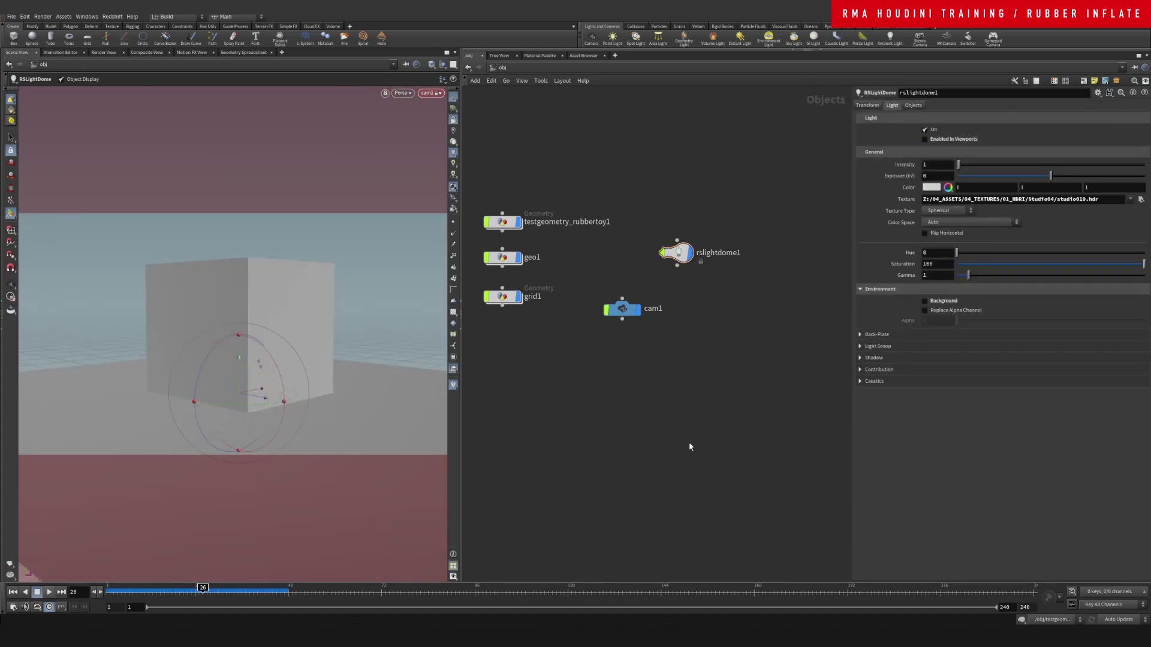
key(ctrl+s)
Create a Redshift render output node in the out network
click(538, 69)
click(555, 110)
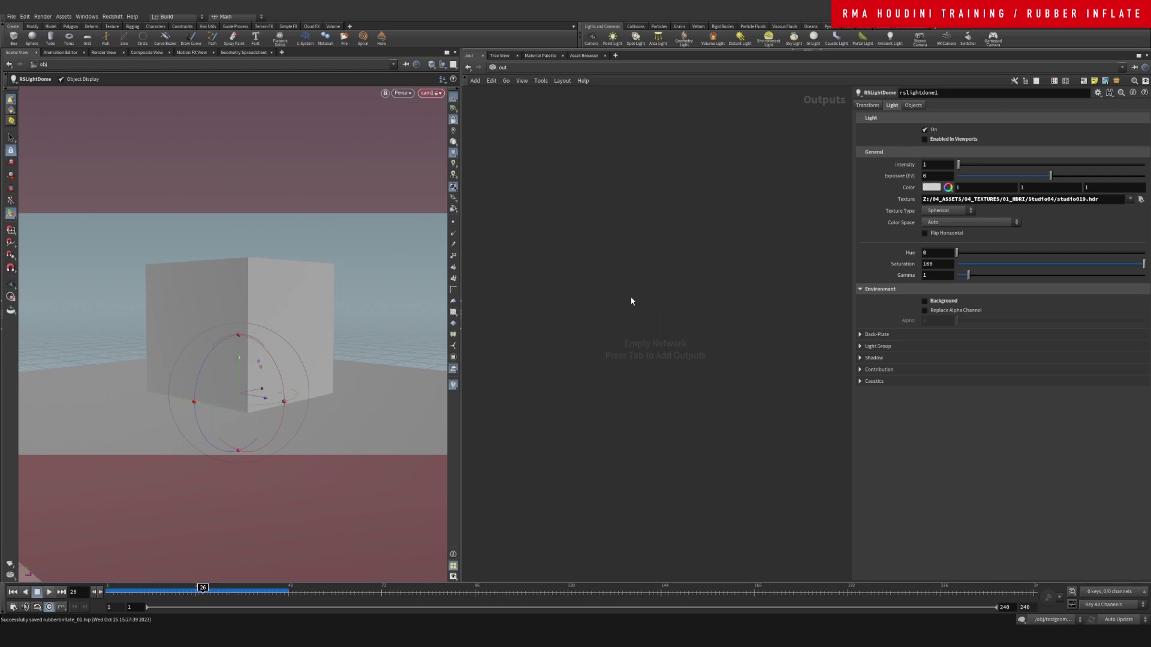
key(Tab)
click(719, 325)
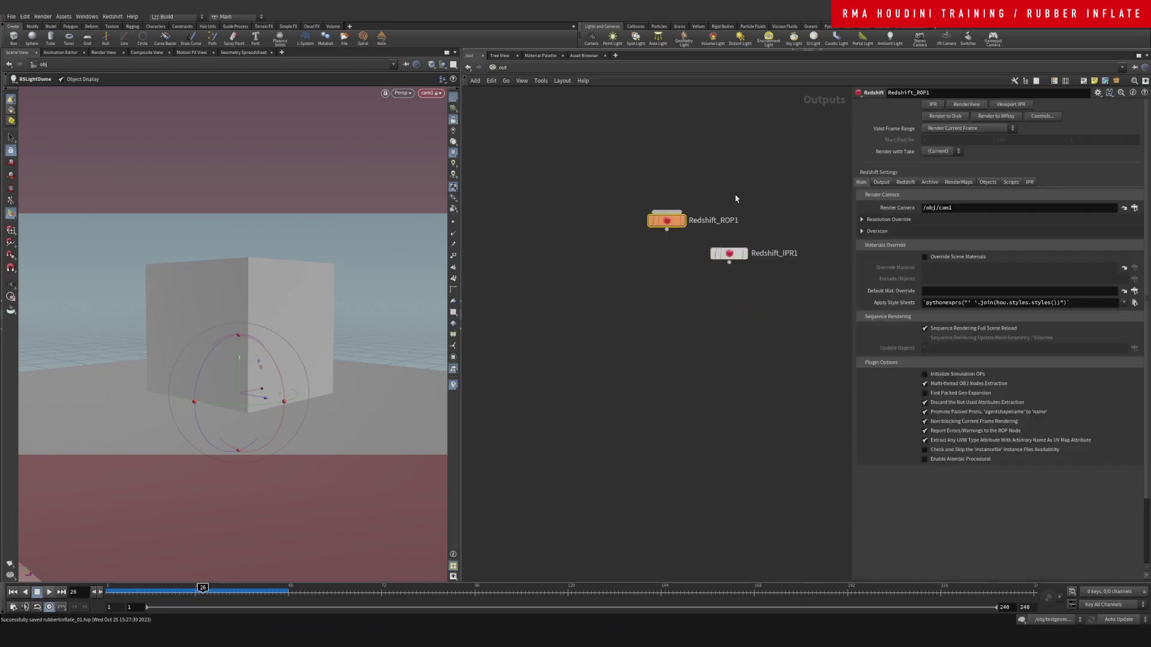
Start a preview render of Redshift_ROP1 in the Redshift Render View, with the render window shrunk and moved clear of the nodes
click(966, 105)
click(359, 137)
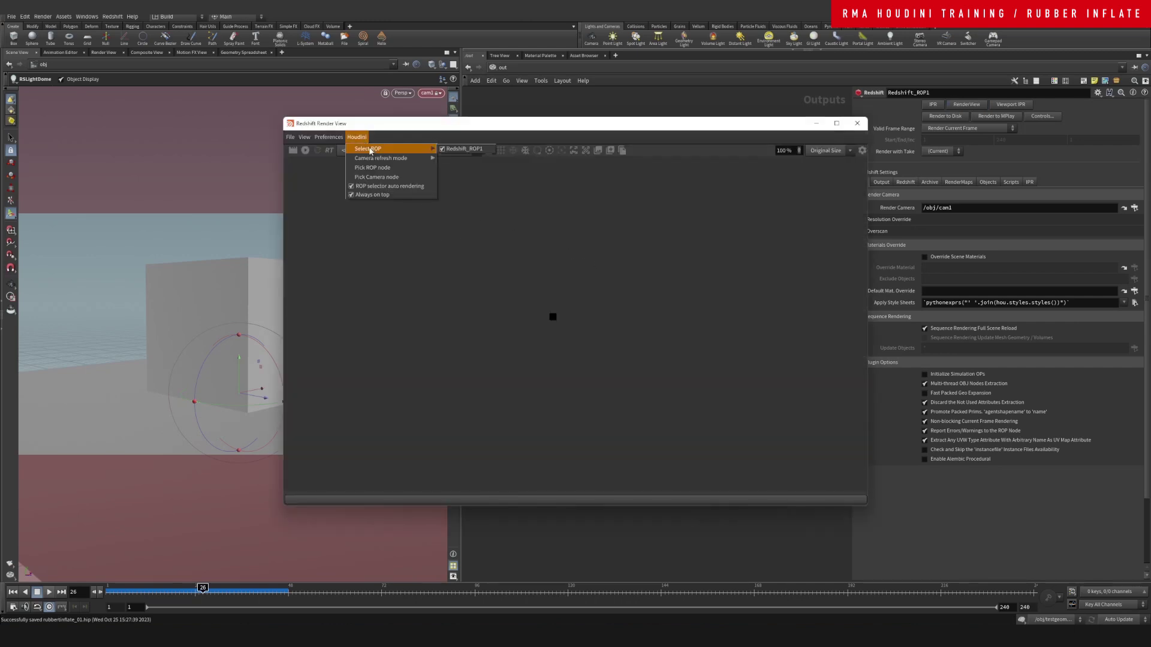
click(372, 152)
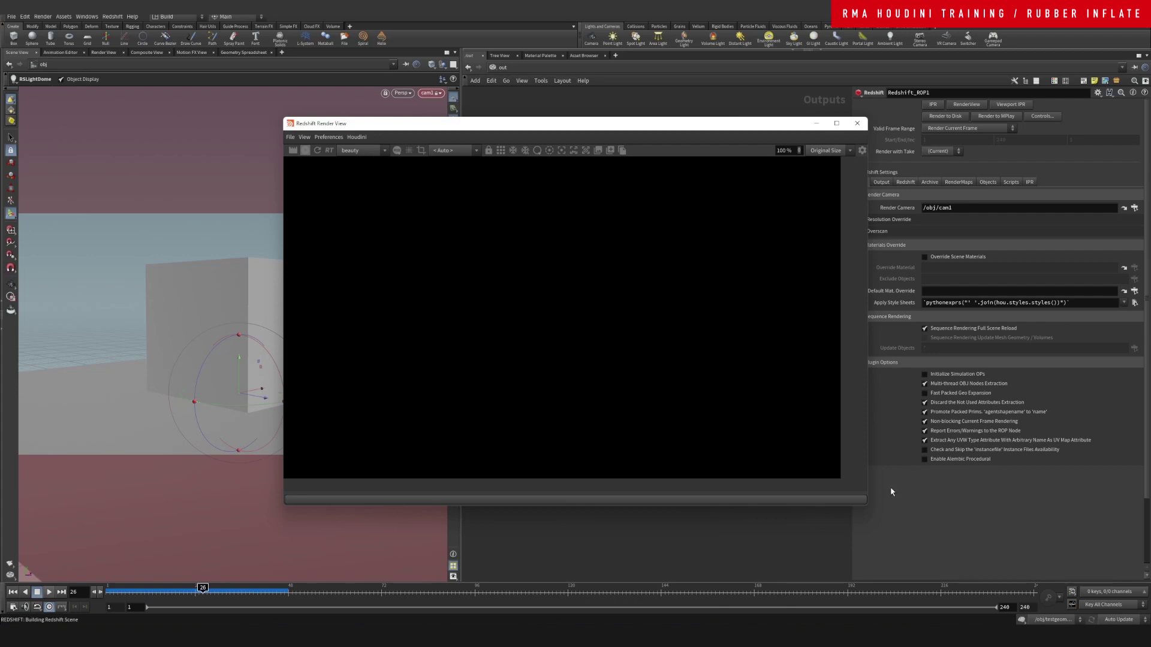
drag(866, 504, 780, 444)
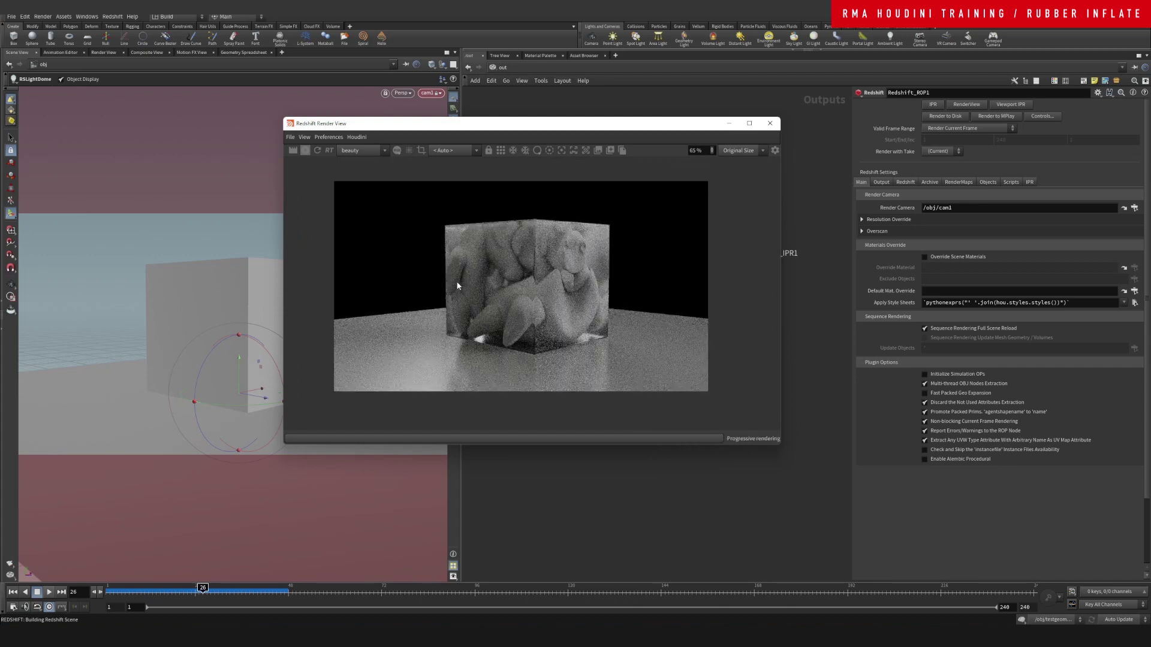
scroll(455, 227, up, 1)
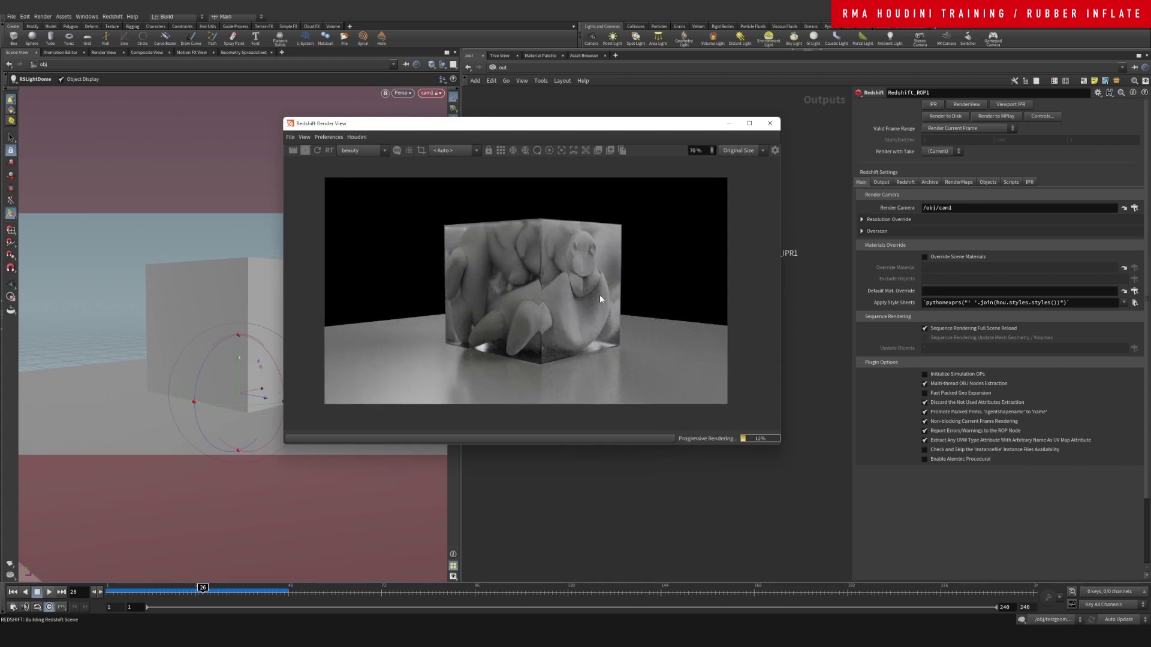
drag(653, 125, 423, 126)
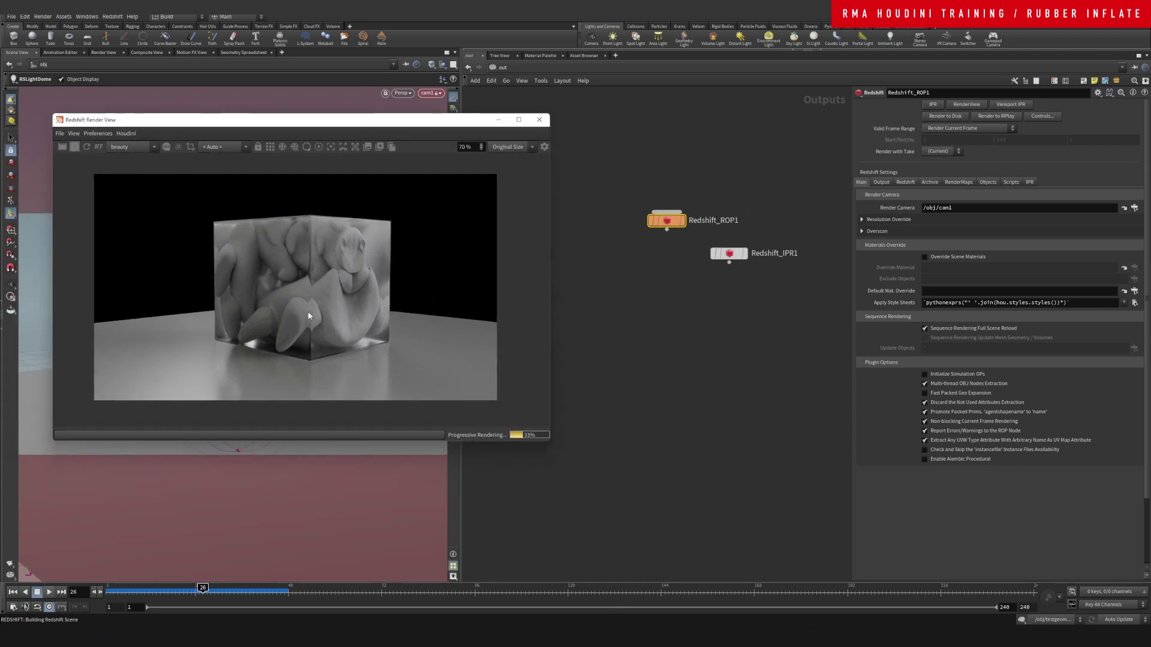
scroll(309, 314, up, 1)
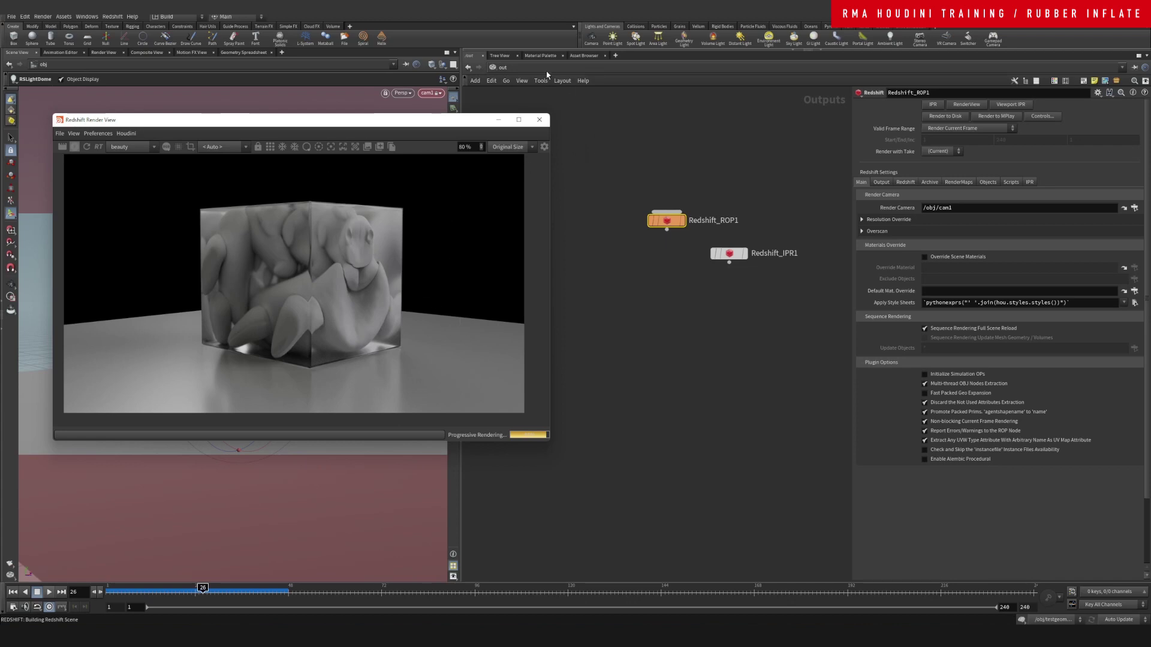
Minimise the render window and, inside the grid1 object, add a Transform node fed by the grid
click(554, 69)
click(585, 109)
middle_drag(723, 365, 864, 342)
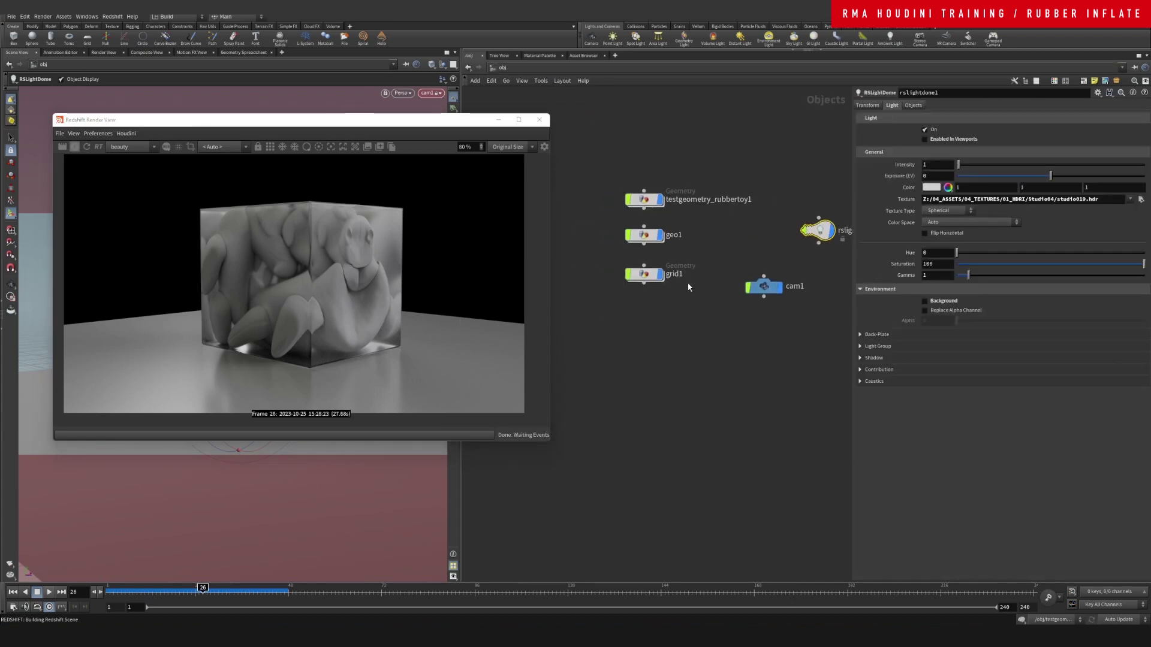
click(498, 119)
double_click(652, 280)
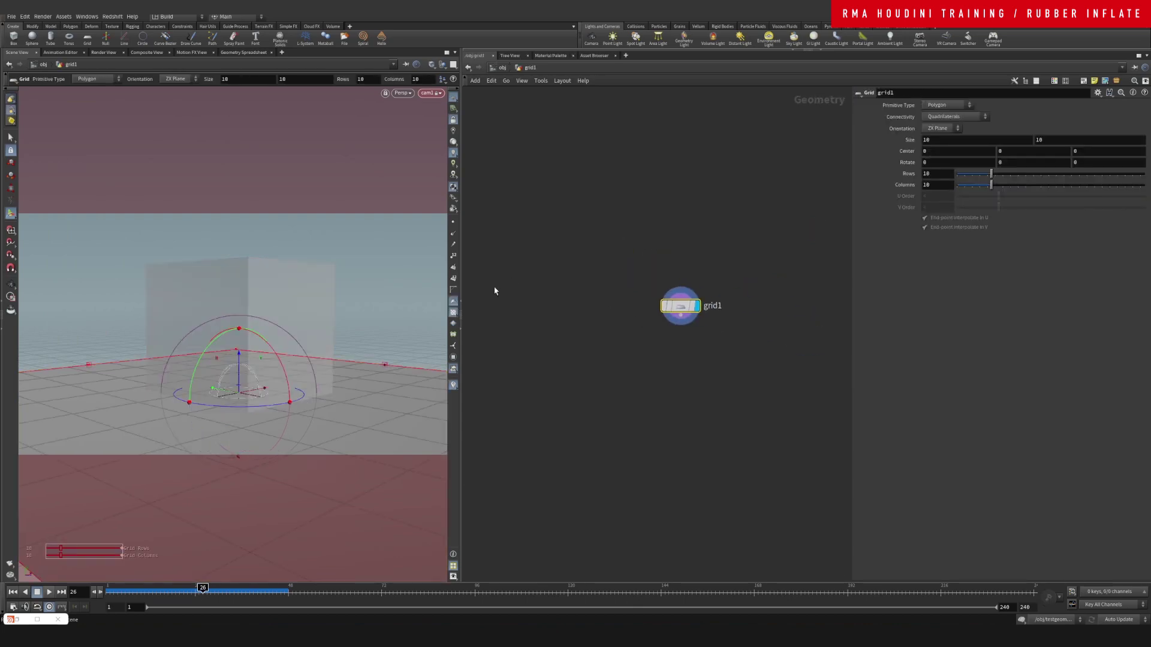
key(Tab)
text(tra)
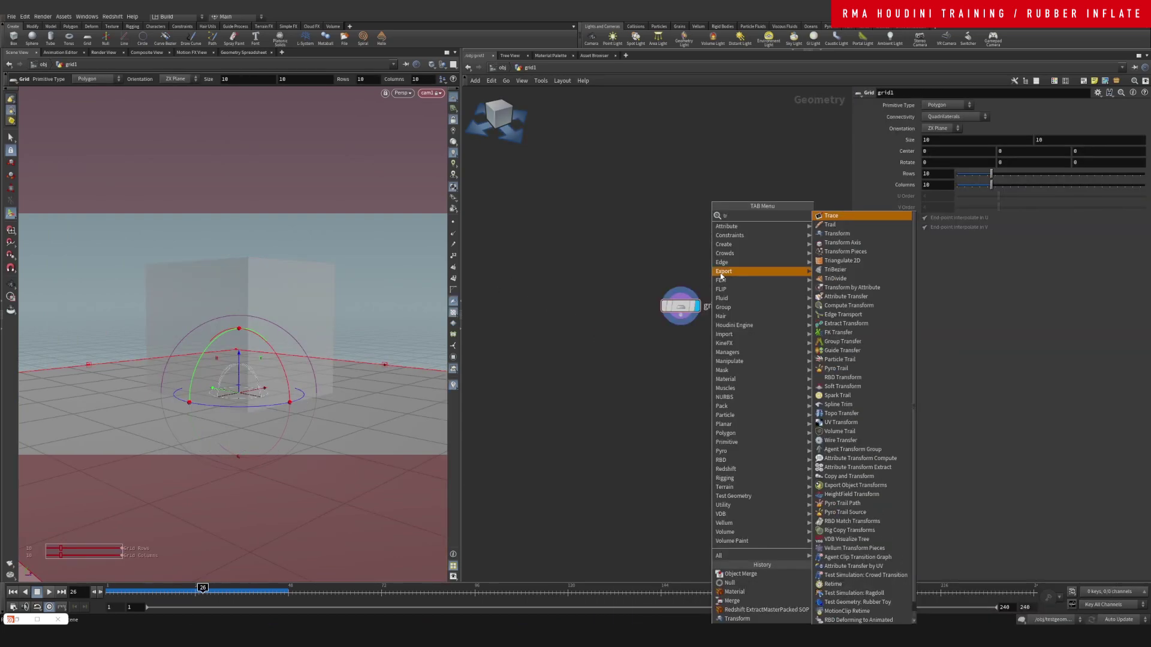
click(836, 234)
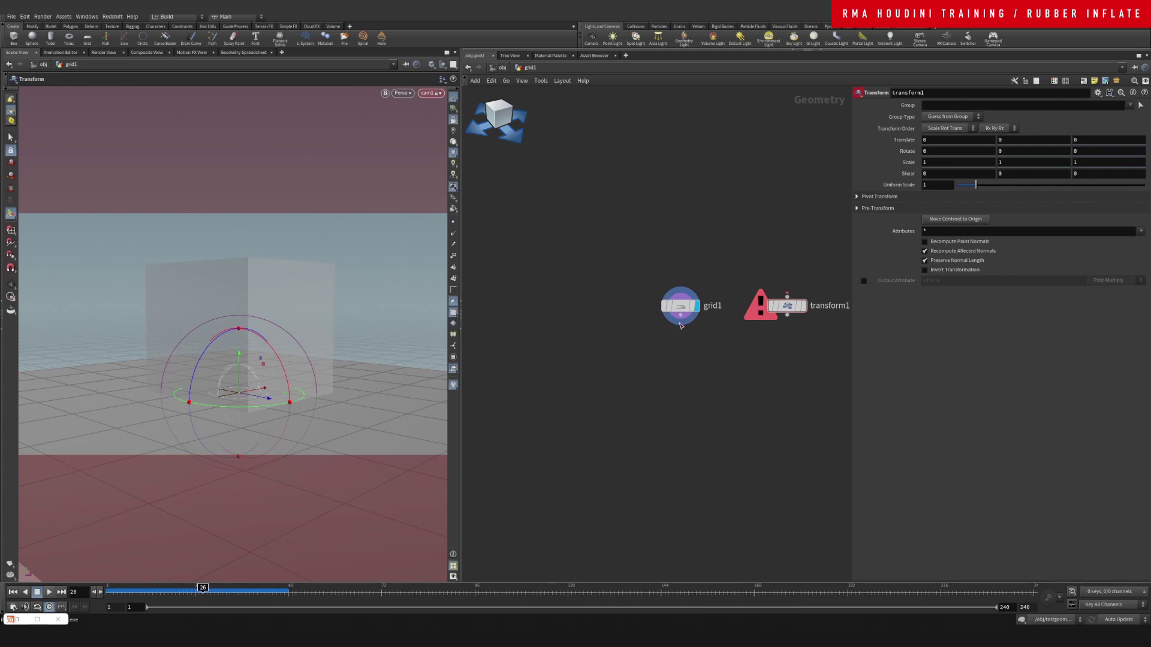
drag(680, 315, 786, 296)
Add a Merge node and connect both the original grid and the transformed copy to it
key(Tab)
text(mer)
key(Return)
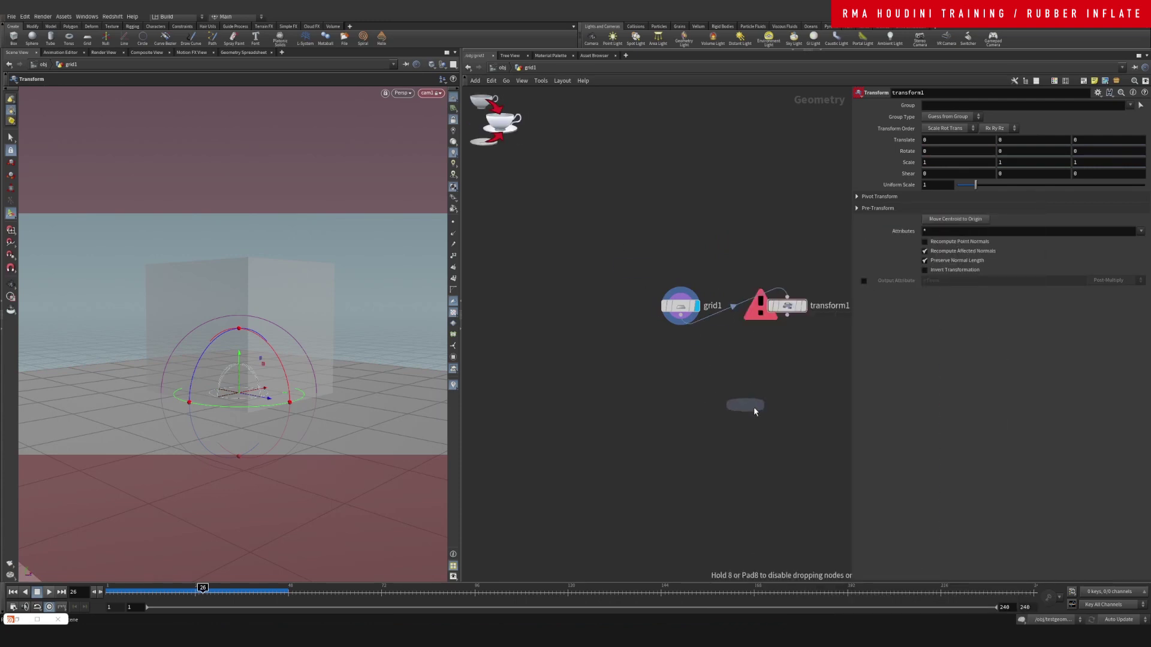
click(725, 395)
drag(680, 316, 713, 384)
drag(787, 315, 723, 383)
Stand the grid copy upright behind the box as a backdrop, rotated about 90° in X and -43° in Y and scaled to about 1.24
click(784, 306)
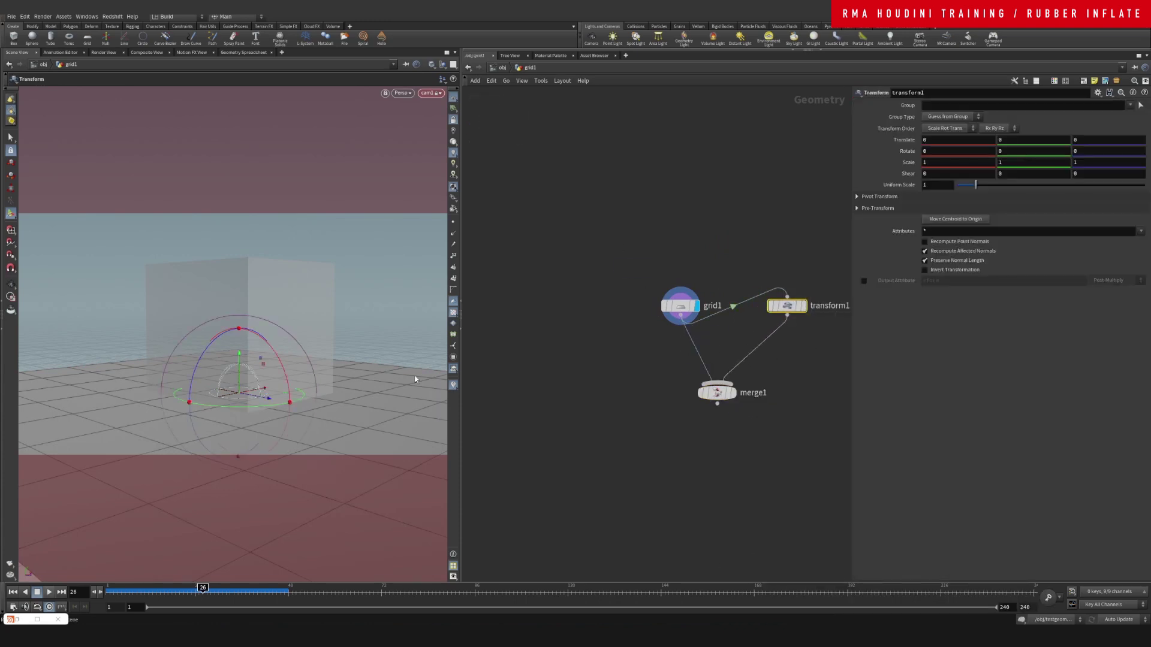
mouse_move(249, 347)
mouse_down()
mouse_move(268, 352)
mouse_move(287, 391)
mouse_move(277, 409)
mouse_move(141, 359)
mouse_move(380, 257)
mouse_move(316, 352)
mouse_move(290, 360)
mouse_move(269, 348)
mouse_up()
drag(304, 303, 315, 315)
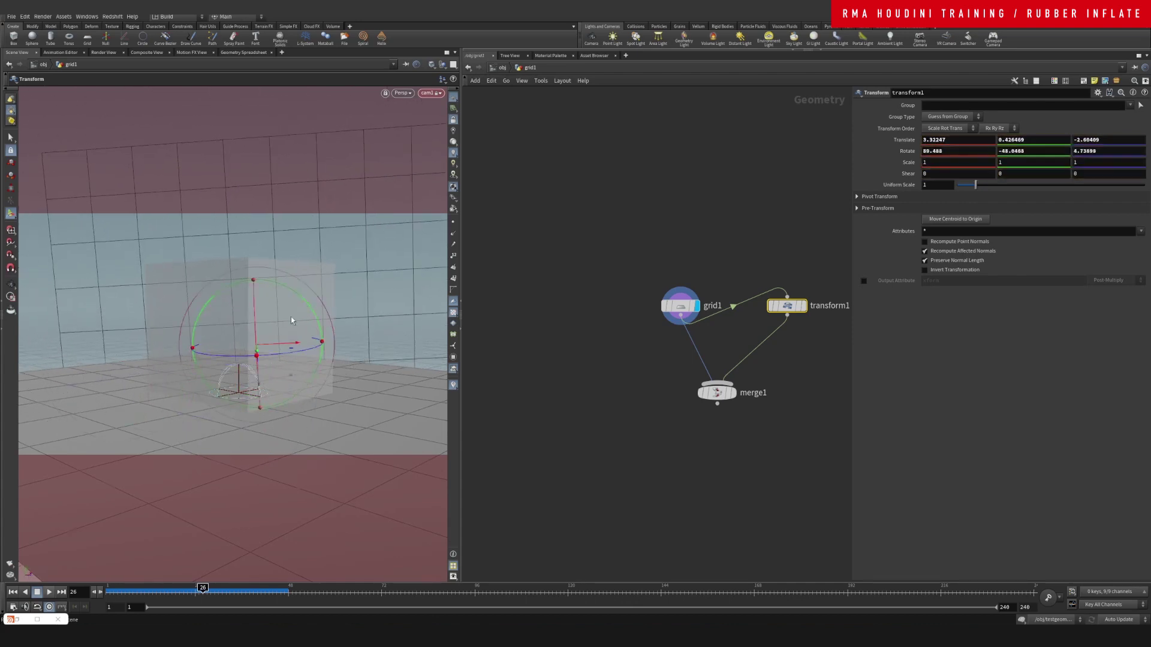
drag(257, 354, 313, 331)
key(e)
middle_drag(312, 331, 271, 326)
key(t)
middle_drag(360, 303, 373, 277)
key(r)
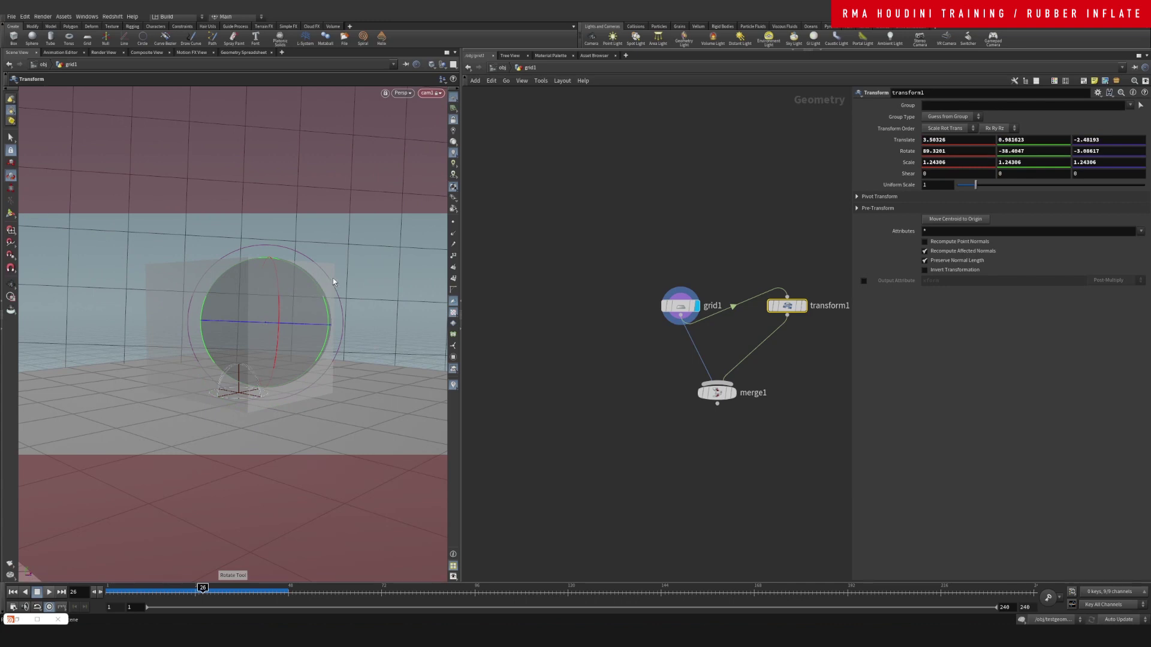
mouse_move(282, 326)
mouse_down()
mouse_move(337, 294)
mouse_move(264, 329)
mouse_move(275, 329)
mouse_up()
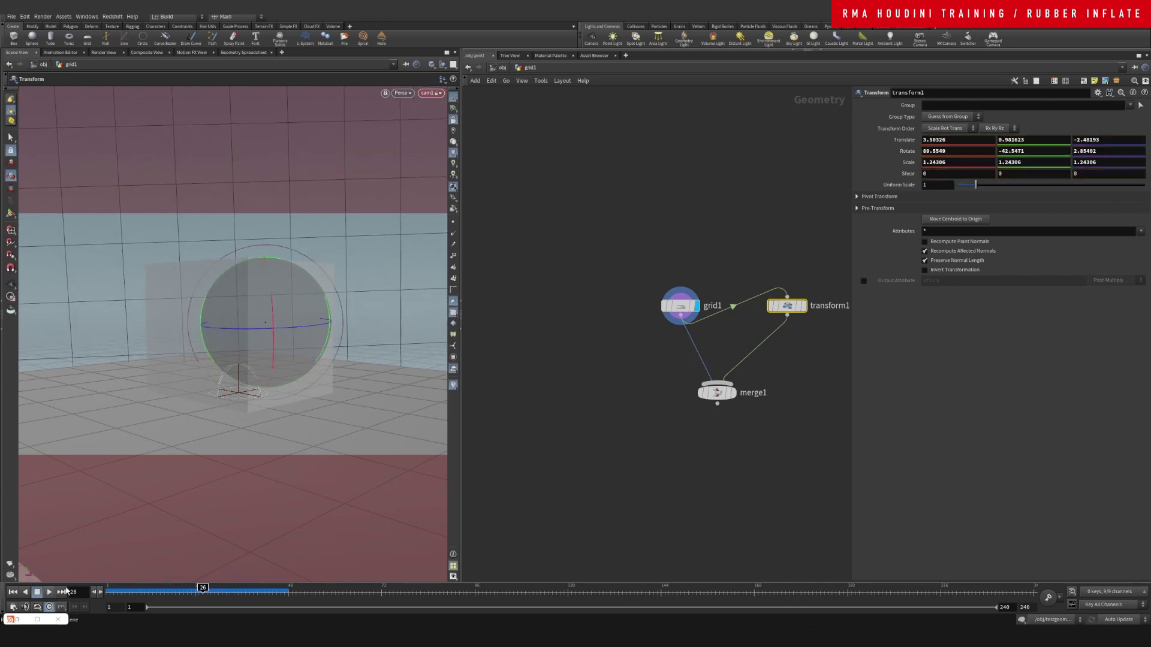
Display the merged grids, turn the backdrop to about -39° in Y, raise it to about 3.8, and bring back the render view
click(732, 393)
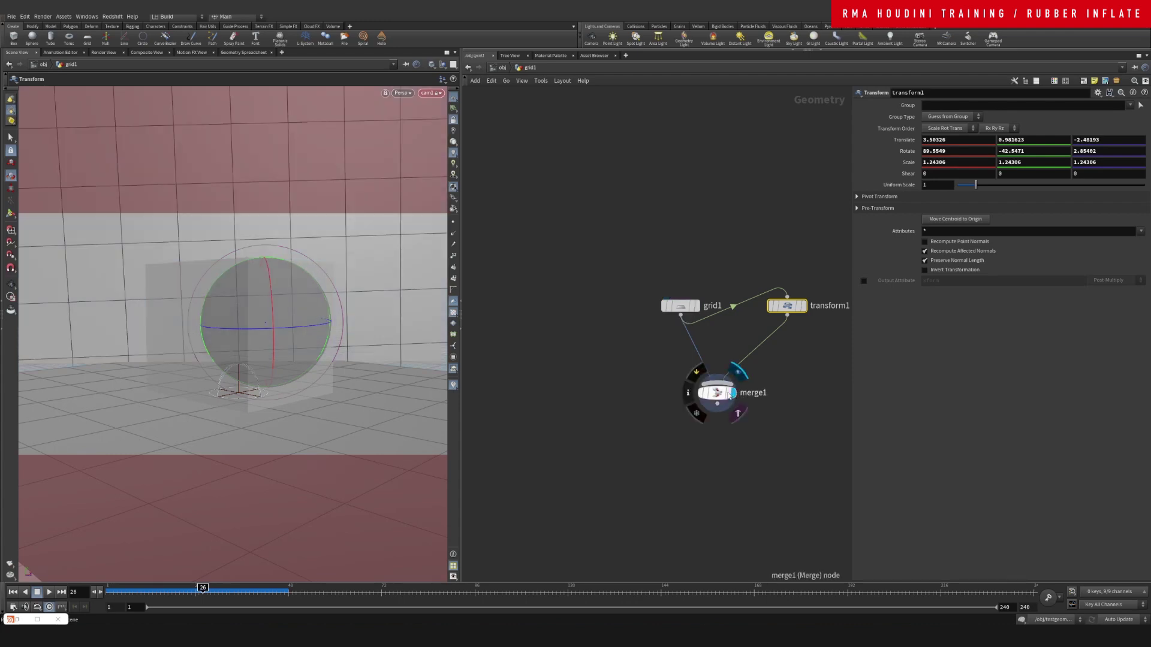
drag(343, 340, 280, 332)
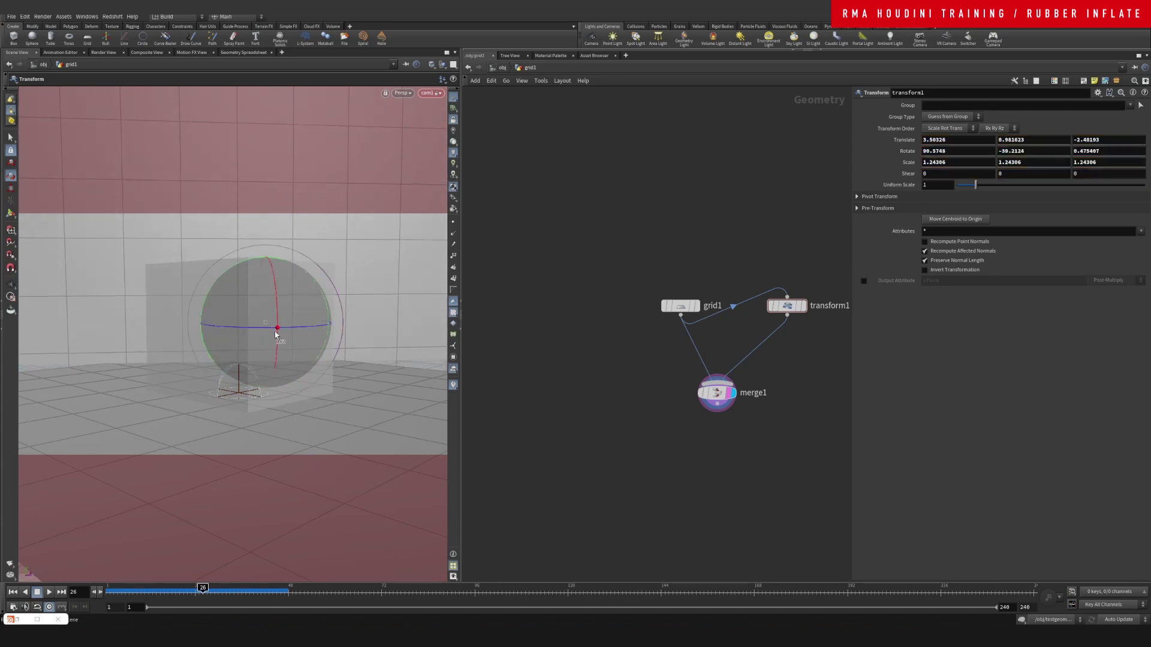
key(t)
middle_drag(350, 303, 351, 239)
click(22, 620)
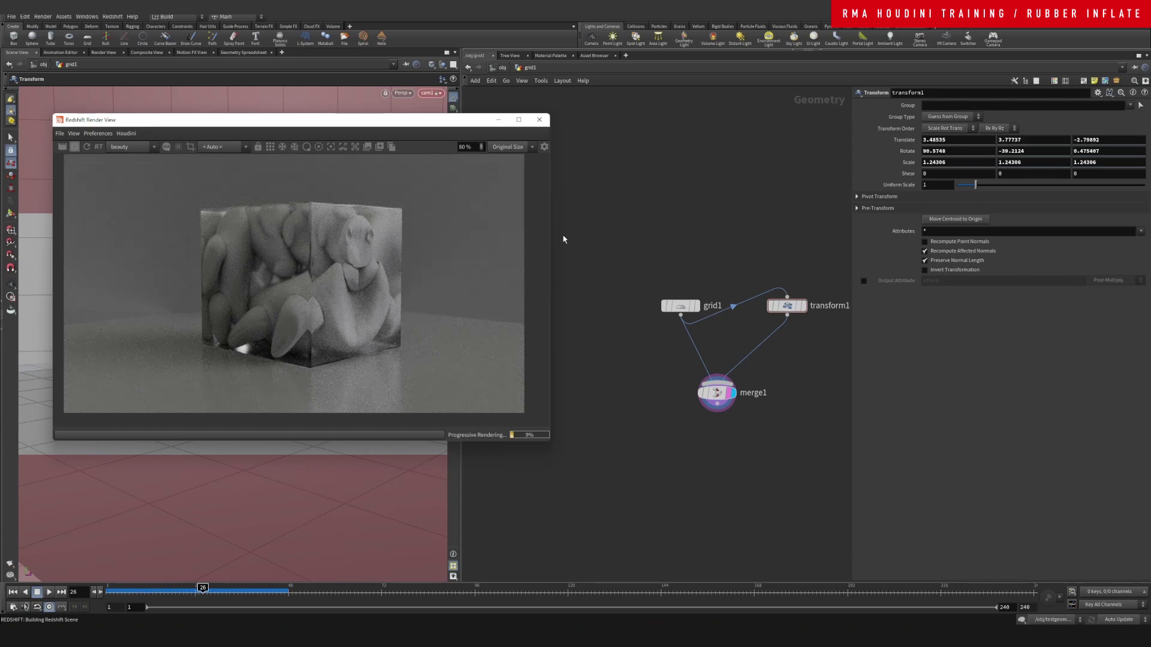
Set the ground material's reflection roughness to 0 and its base colour to white (FFFFFF)
click(608, 73)
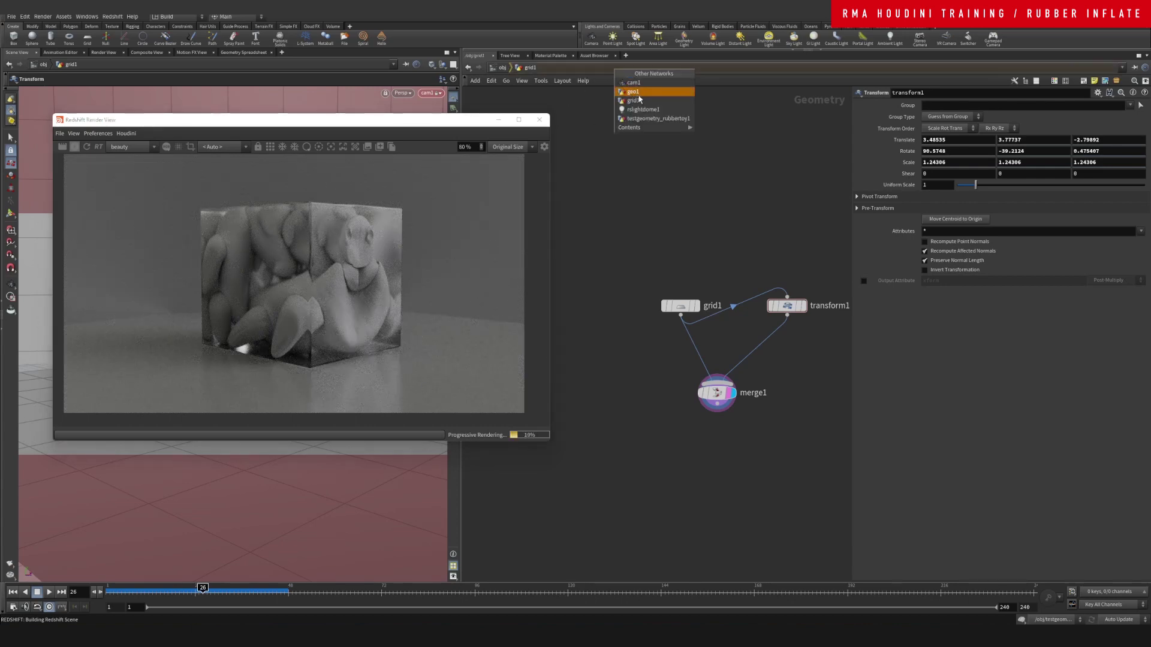
click(502, 67)
click(503, 68)
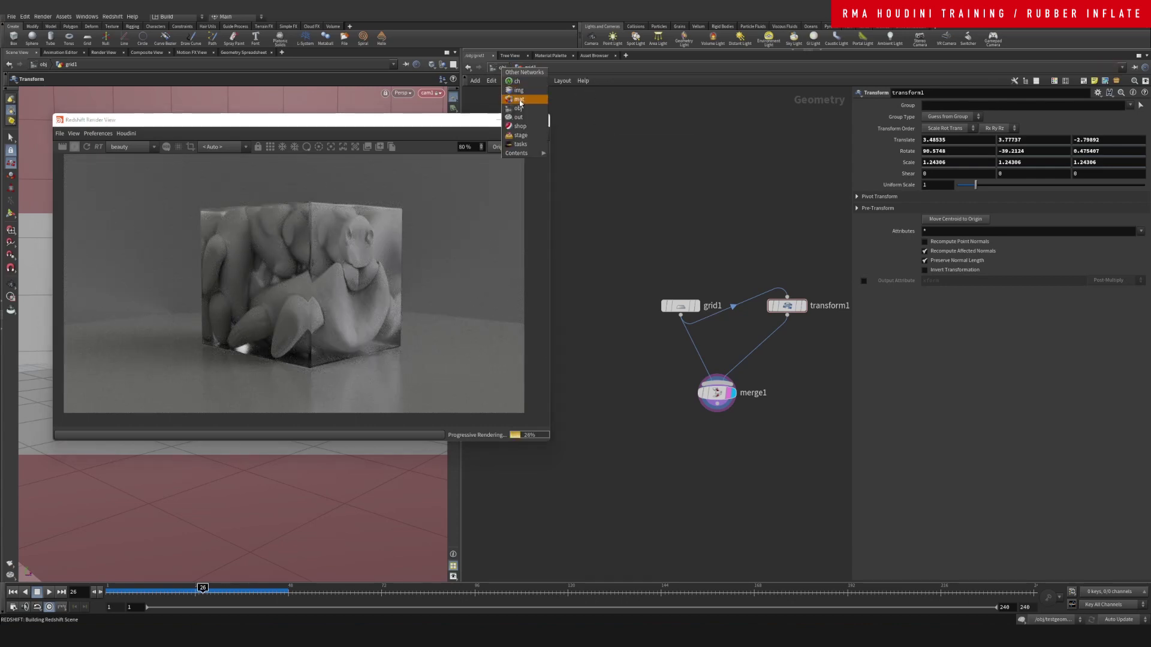
click(538, 104)
middle_drag(744, 327, 800, 135)
click(623, 177)
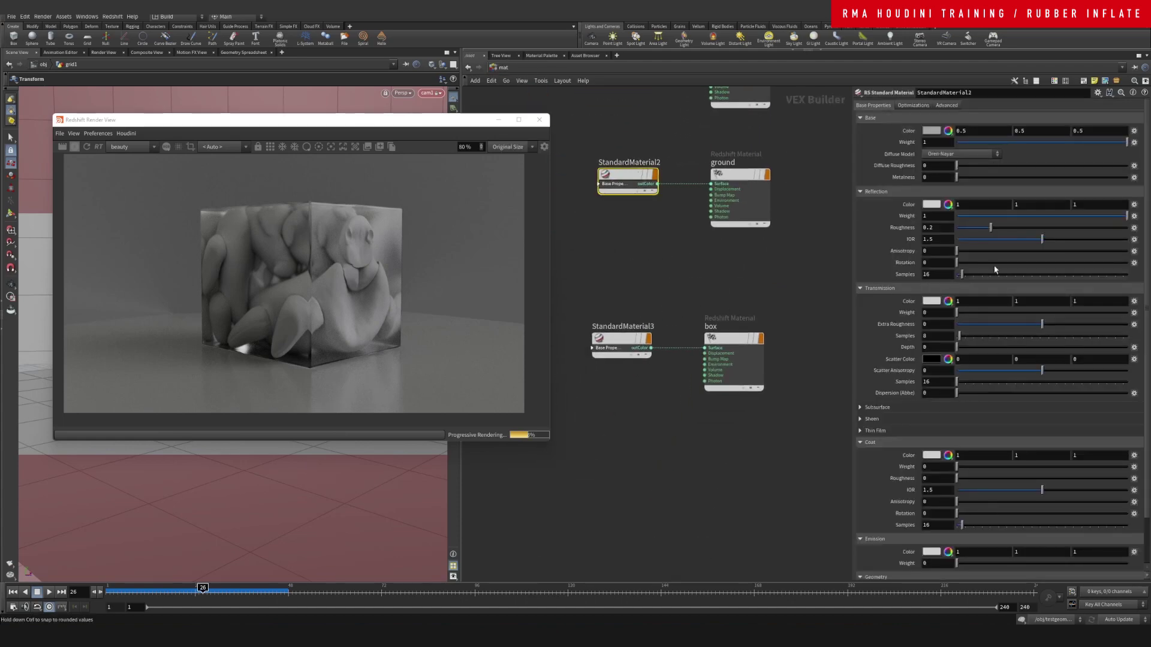
drag(976, 236, 952, 233)
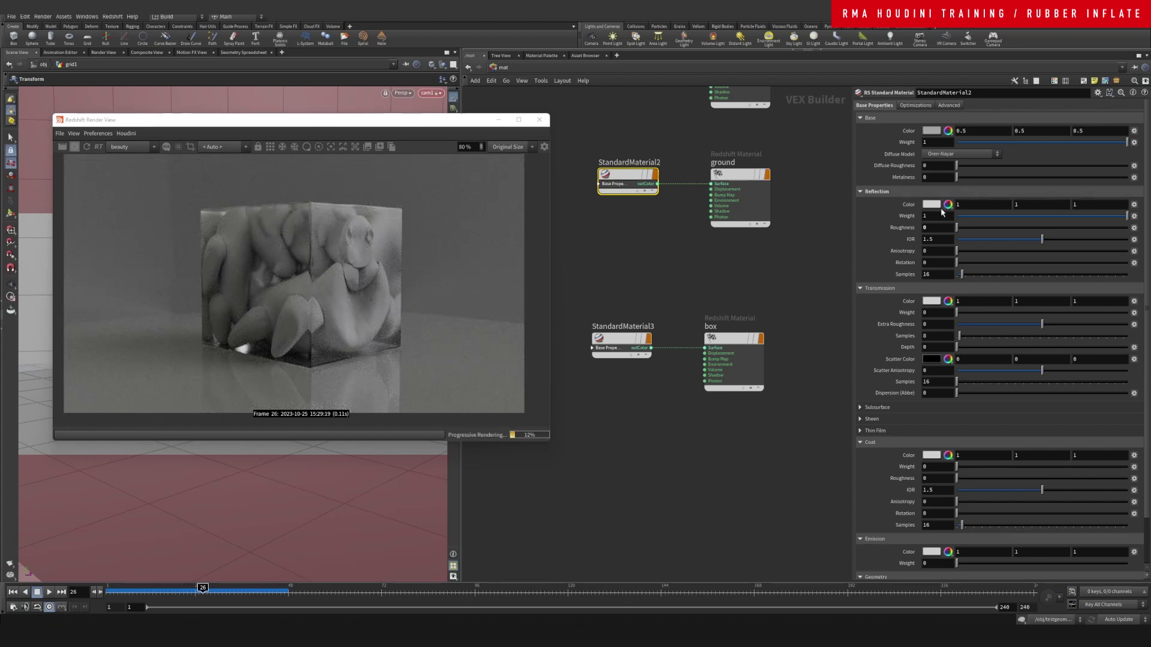
click(936, 132)
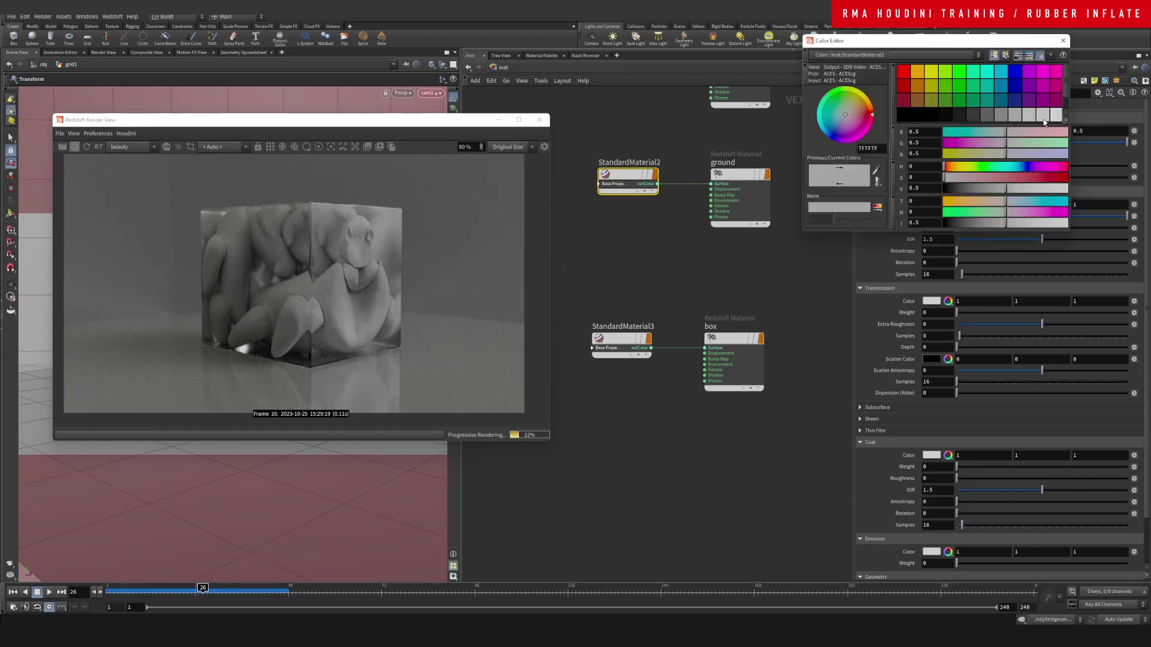
click(1056, 114)
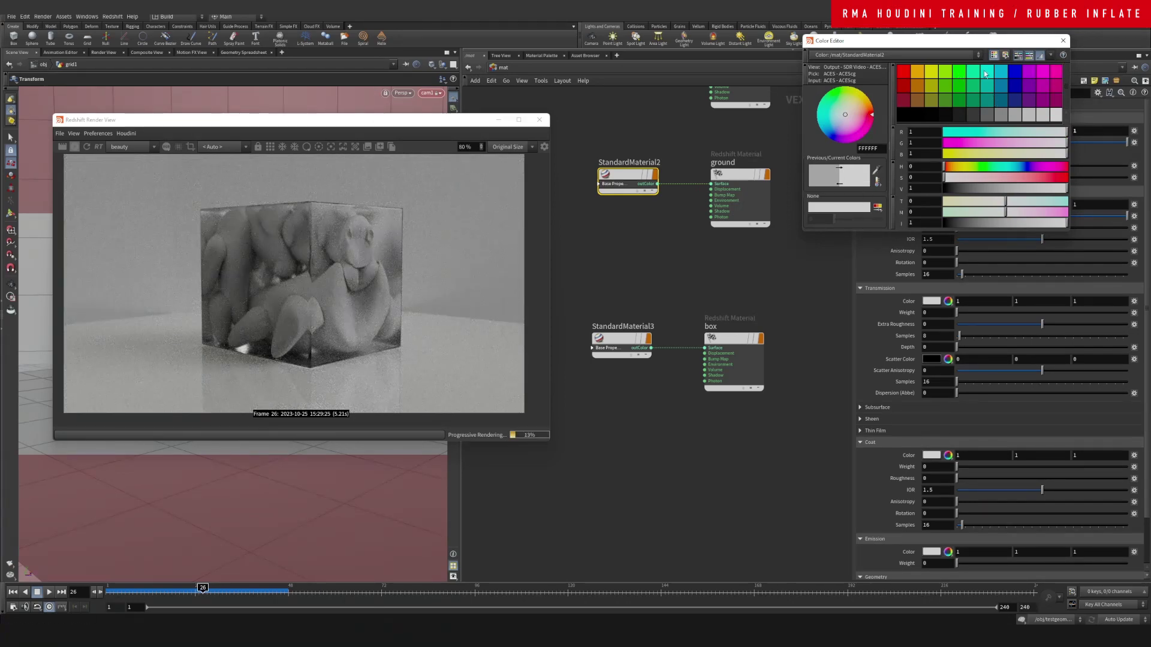
Set the box material's reflection roughness to 0
click(1063, 40)
middle_drag(639, 262, 617, 239)
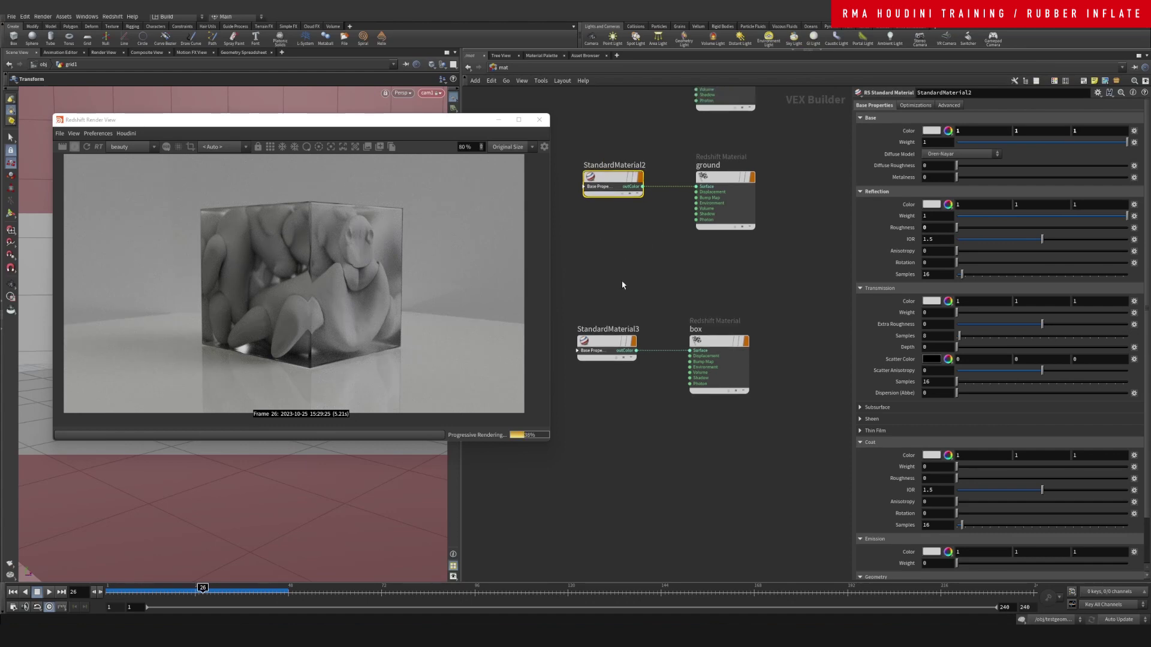
click(630, 357)
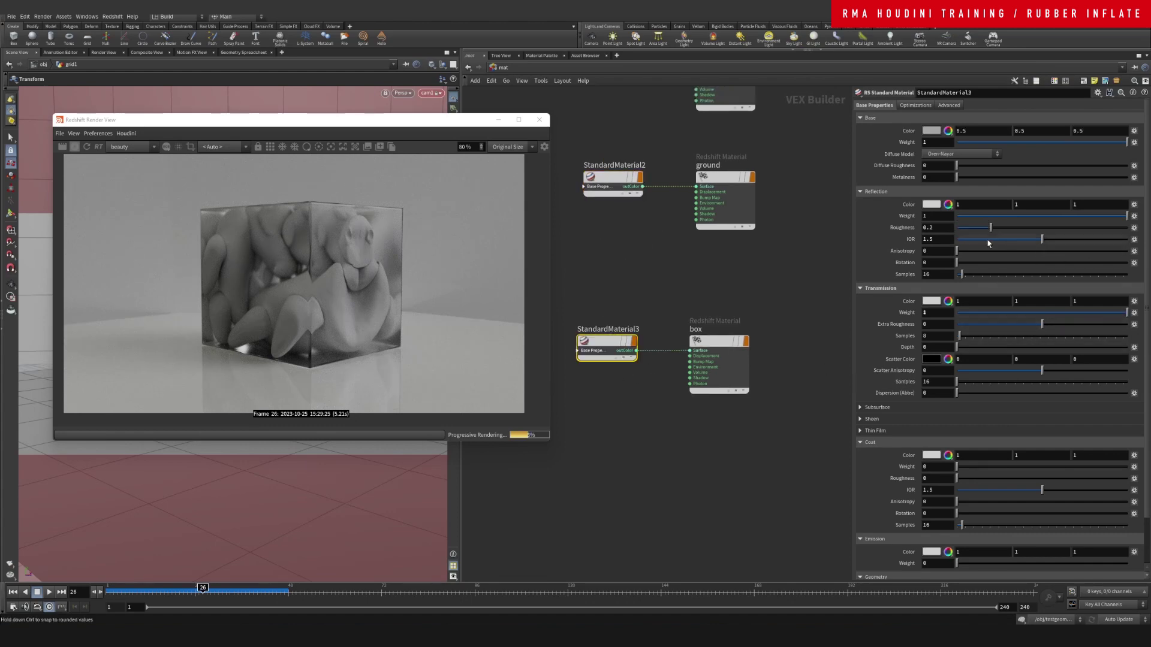
drag(985, 229, 935, 233)
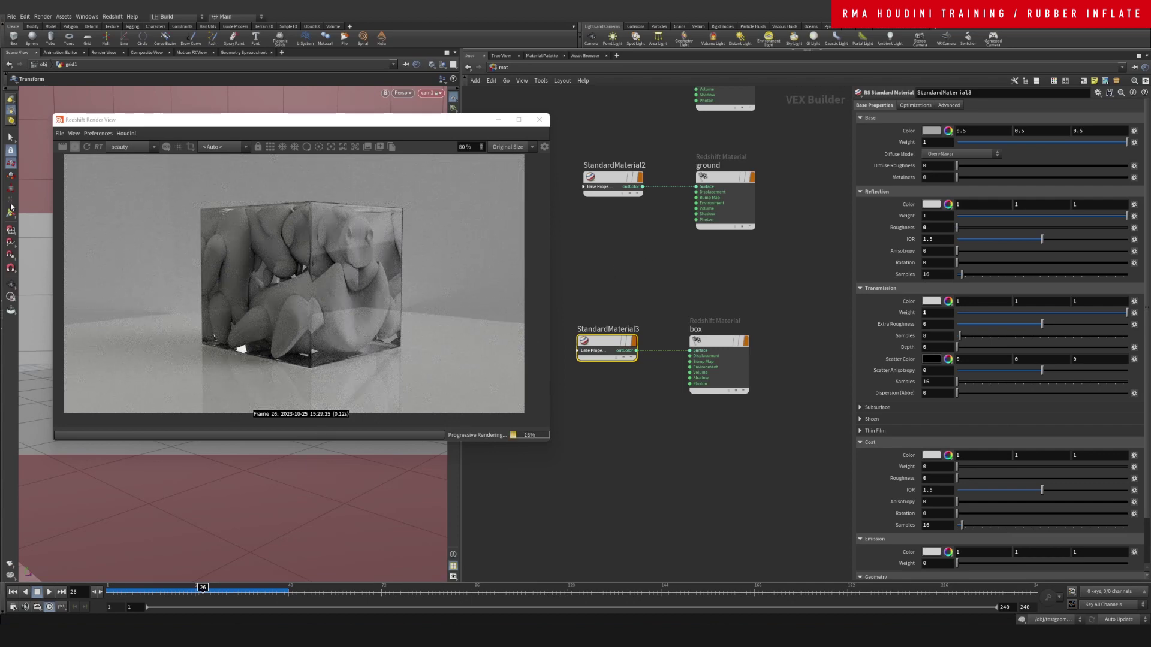
Select cam1 in the object network, leave the camera view, and place the camera's focus handle at the front of the box
drag(398, 125, 911, 258)
click(498, 68)
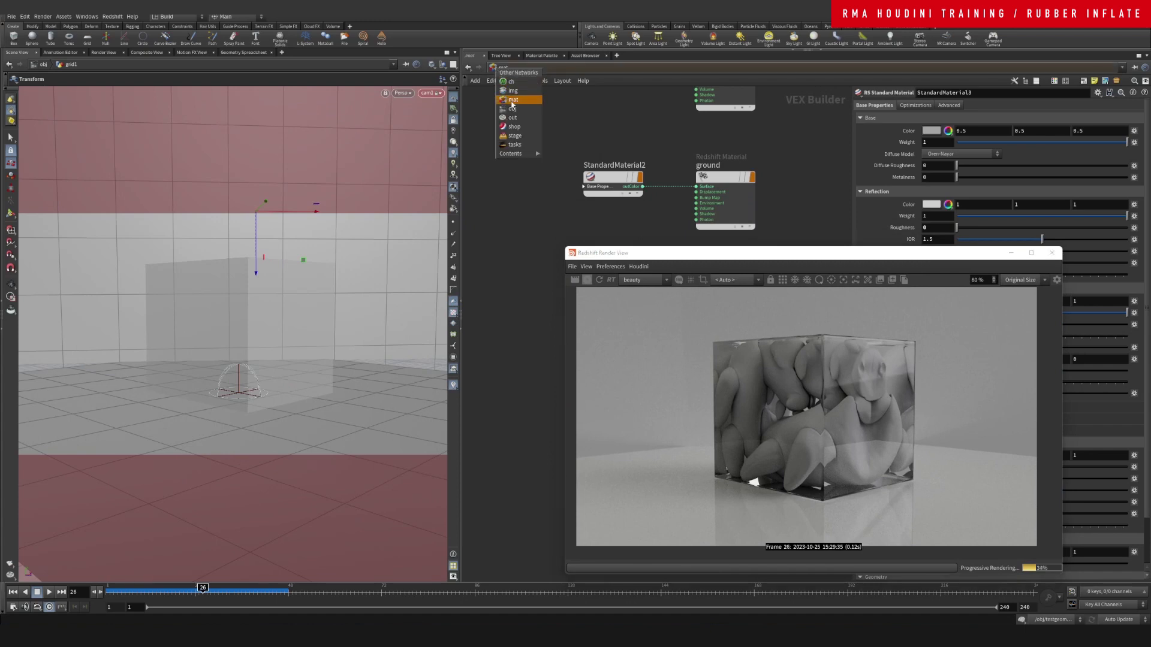
click(515, 113)
drag(663, 159, 675, 226)
click(453, 119)
key(Escape)
right_drag(306, 275, 231, 295)
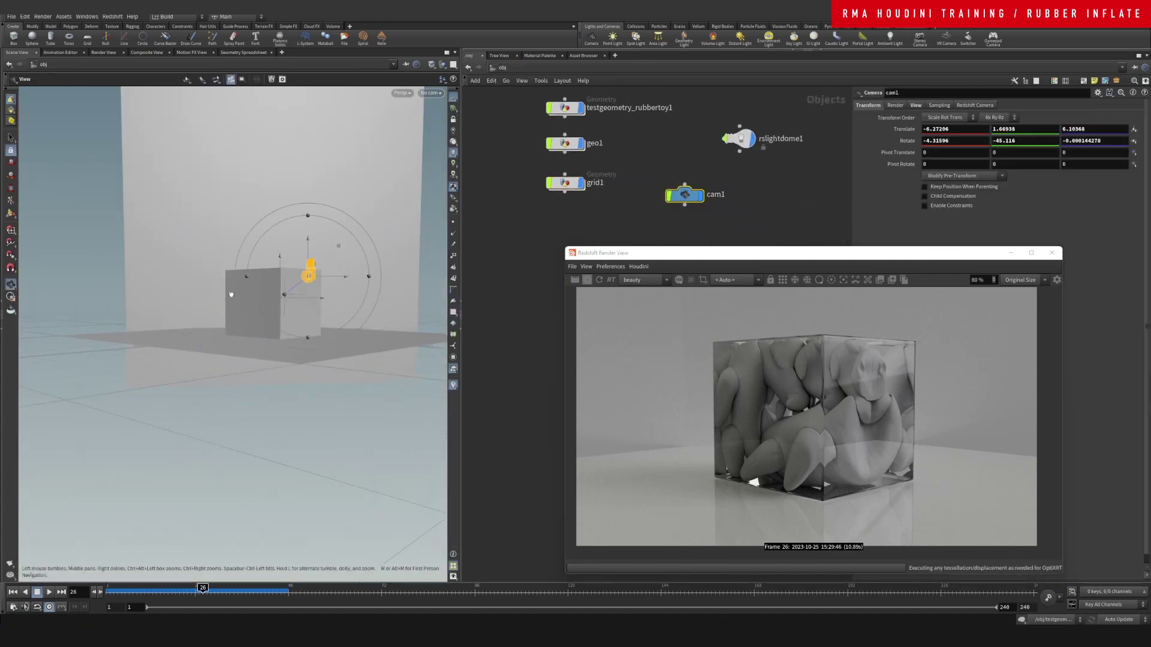
drag(232, 295, 326, 370)
key(z)
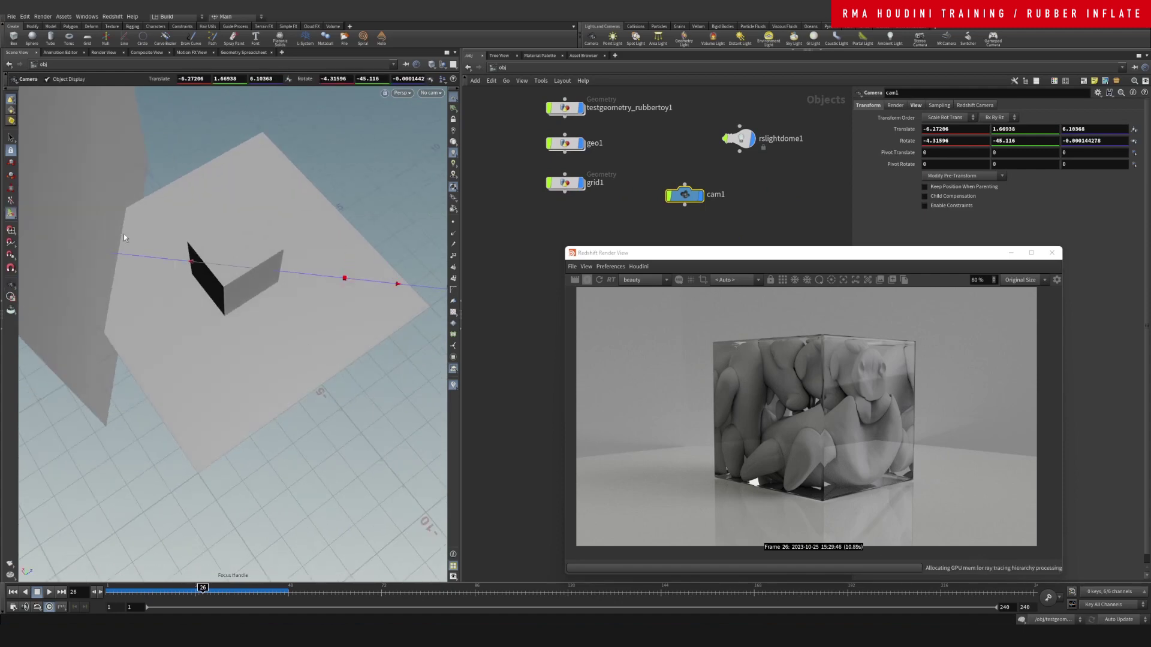
drag(283, 271, 257, 267)
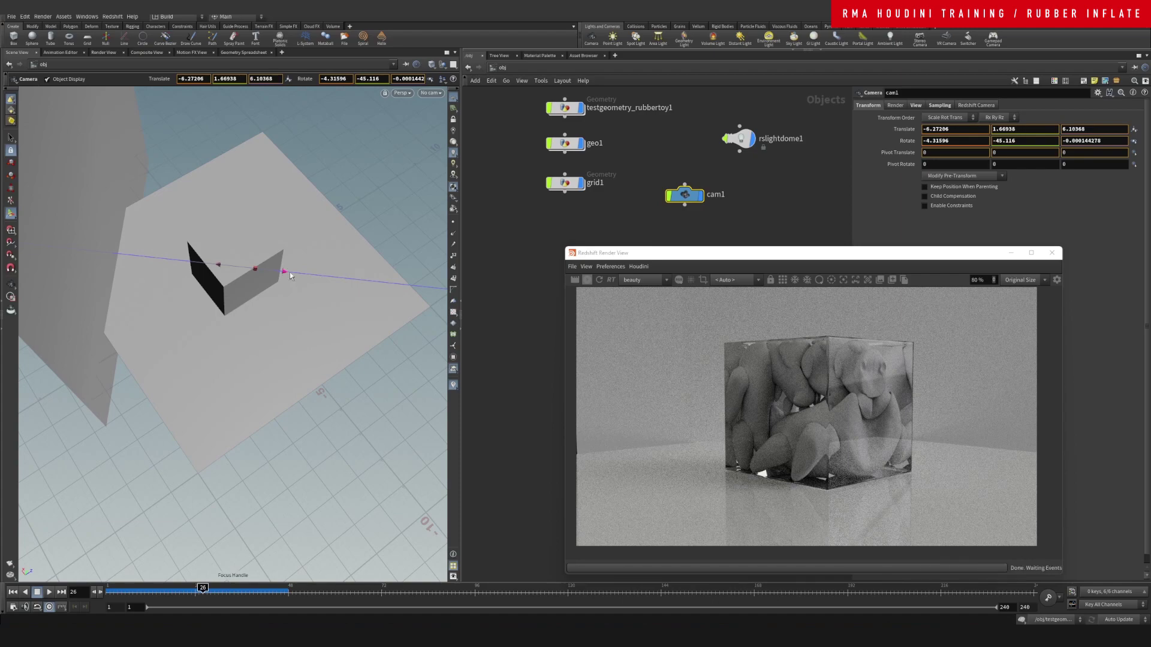
drag(255, 269, 260, 270)
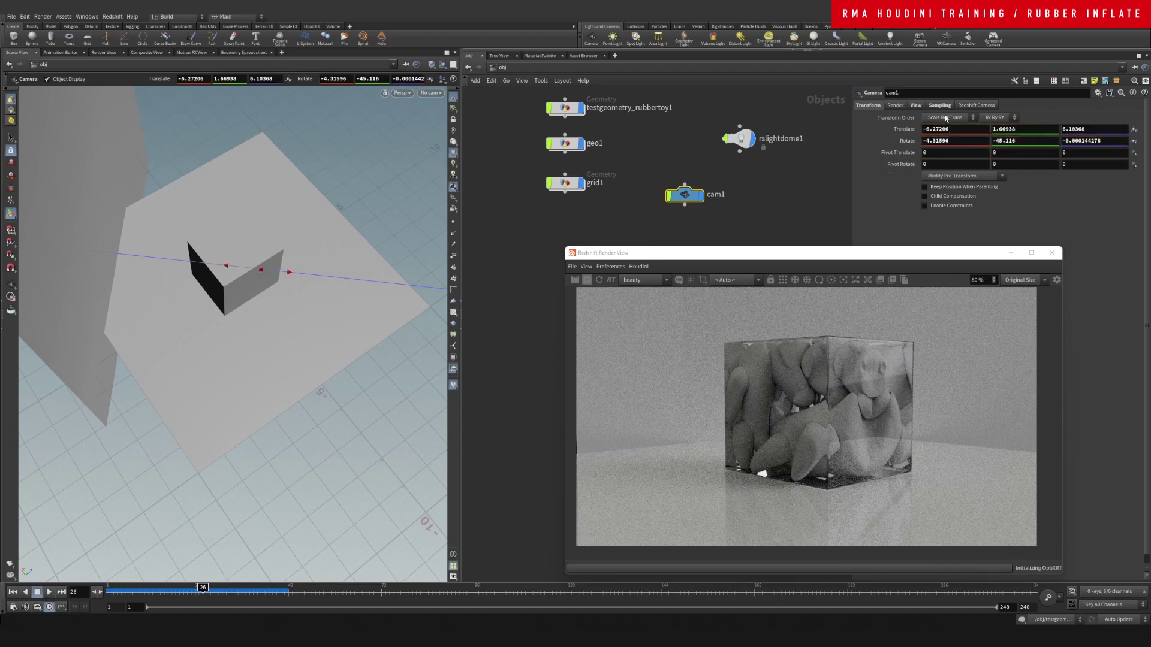
Enable depth of field in cam1's Redshift camera settings and make it use the Houdini camera focus and f-stop
click(975, 105)
click(889, 118)
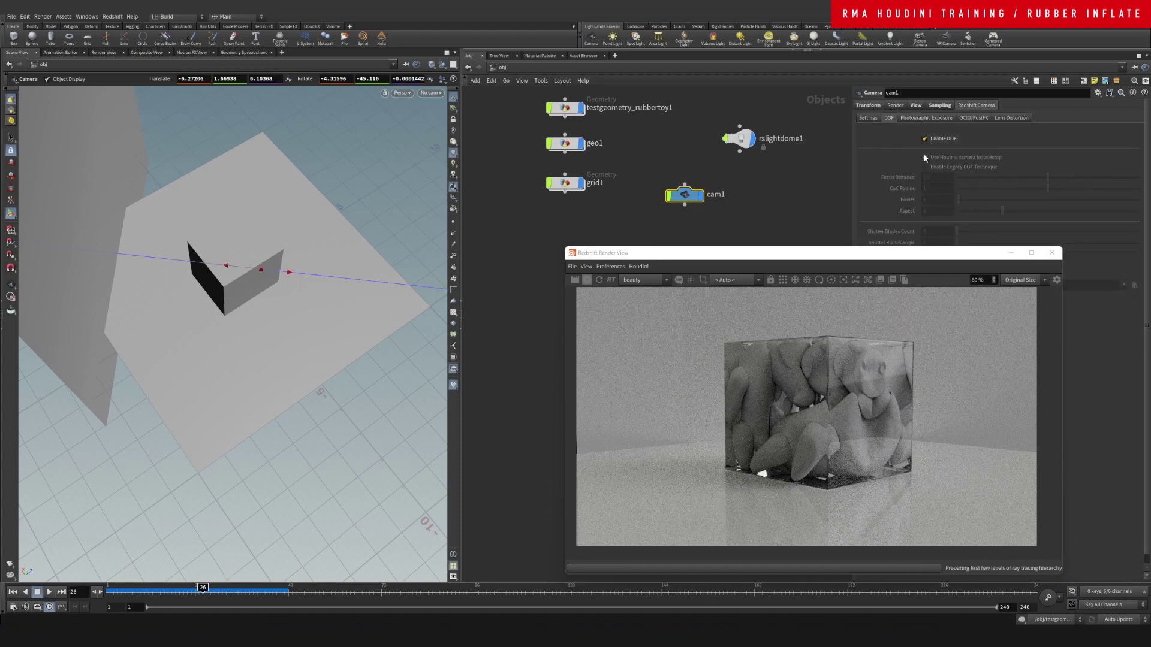
click(926, 158)
drag(847, 257, 612, 297)
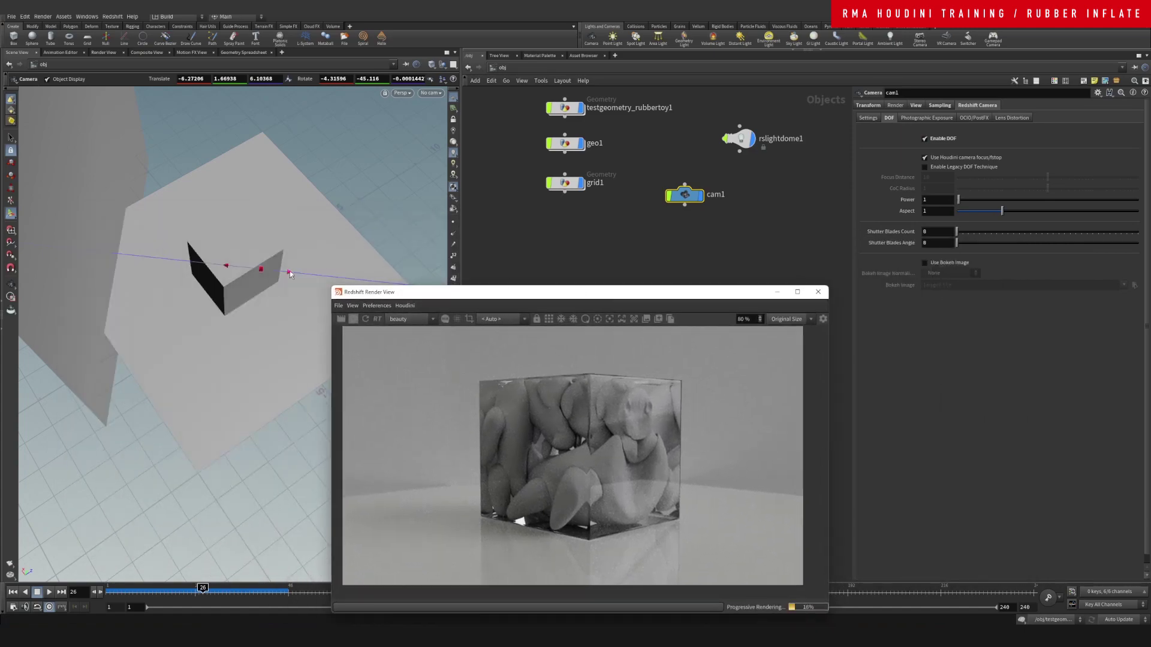
Narrow the camera's focus range around the front of the box and enlarge the rendered image to 100%
mouse_move(290, 274)
mouse_down()
mouse_move(264, 273)
mouse_move(286, 280)
mouse_up()
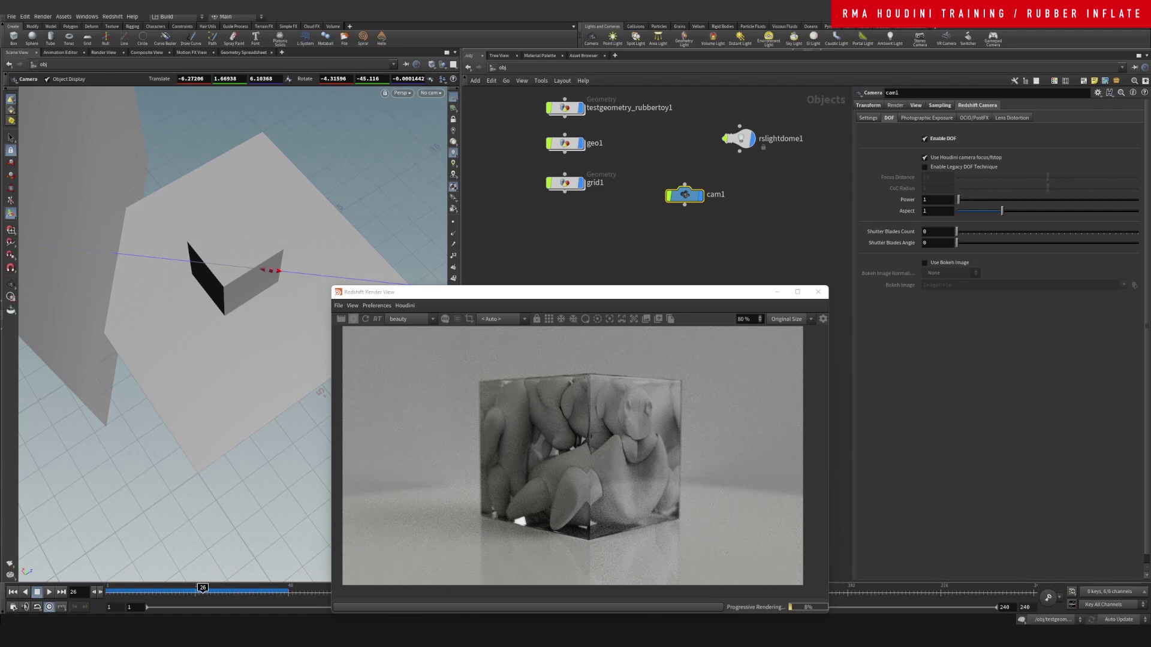
drag(714, 293, 456, 166)
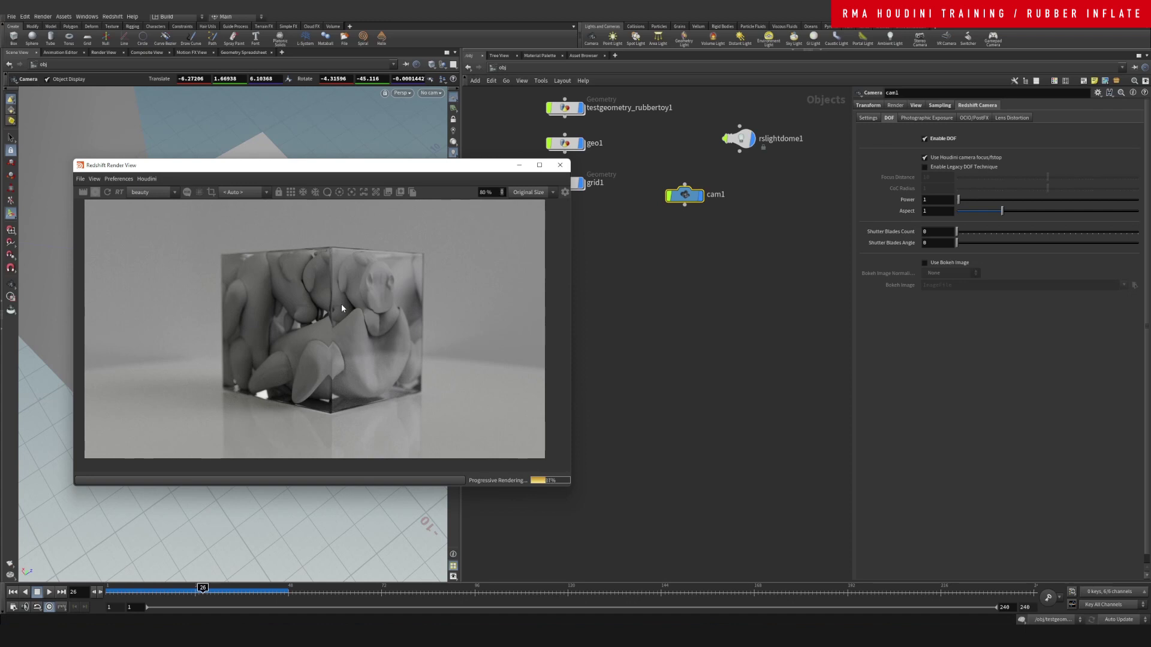
scroll(342, 308, up, 1)
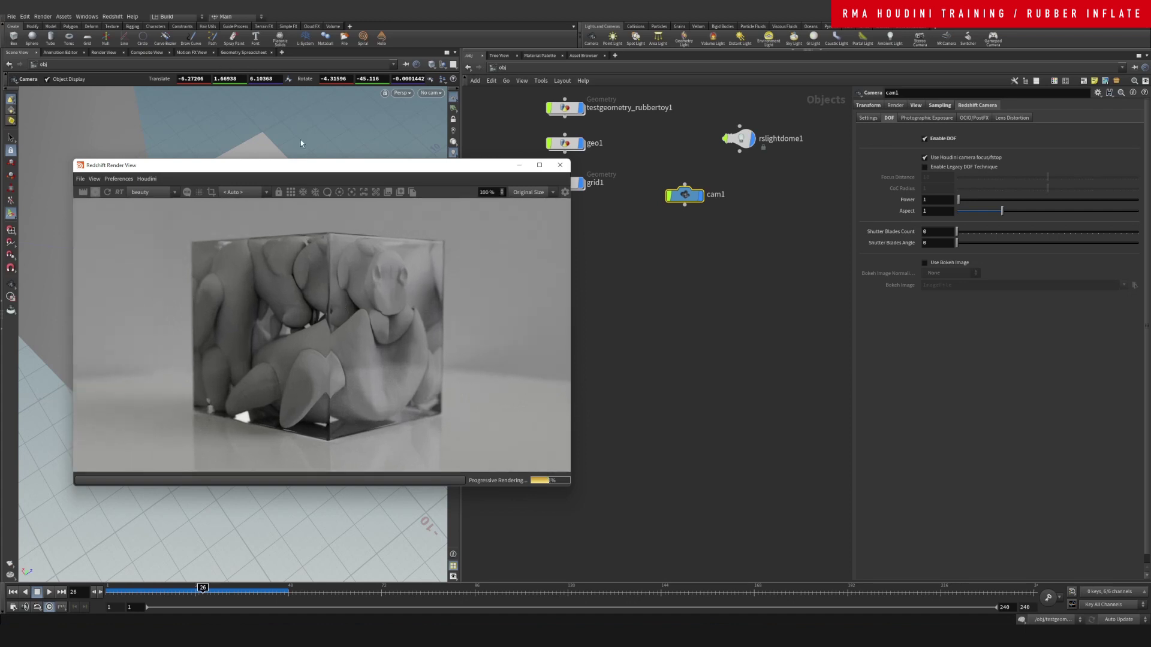
drag(309, 160, 318, 110)
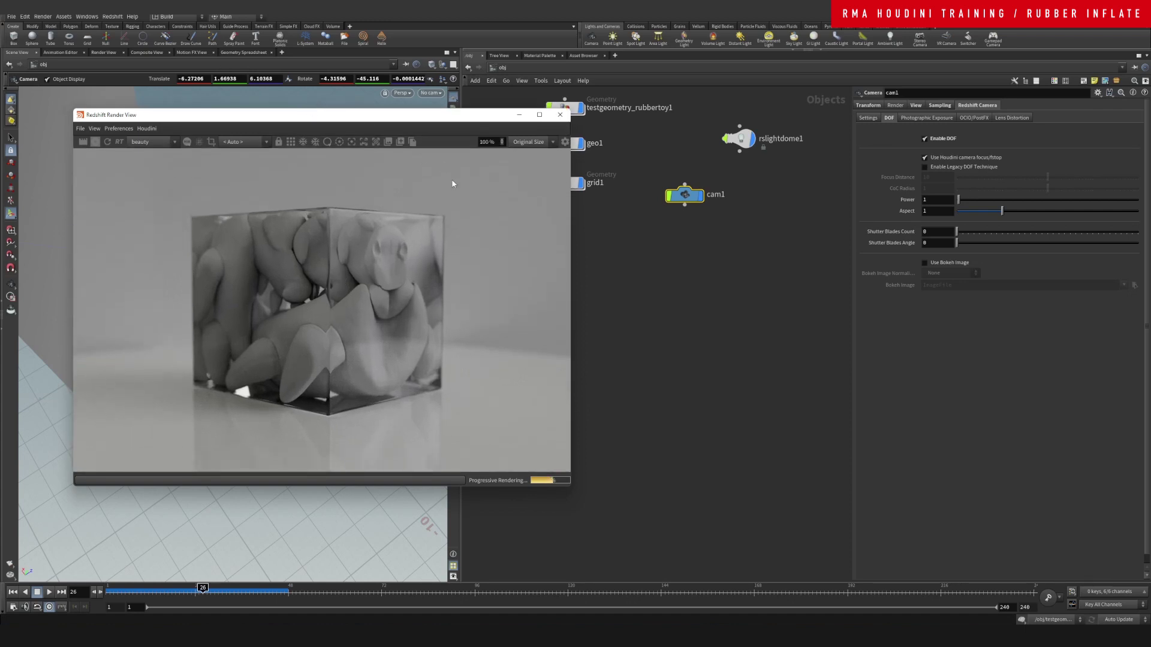
drag(454, 123, 424, 148)
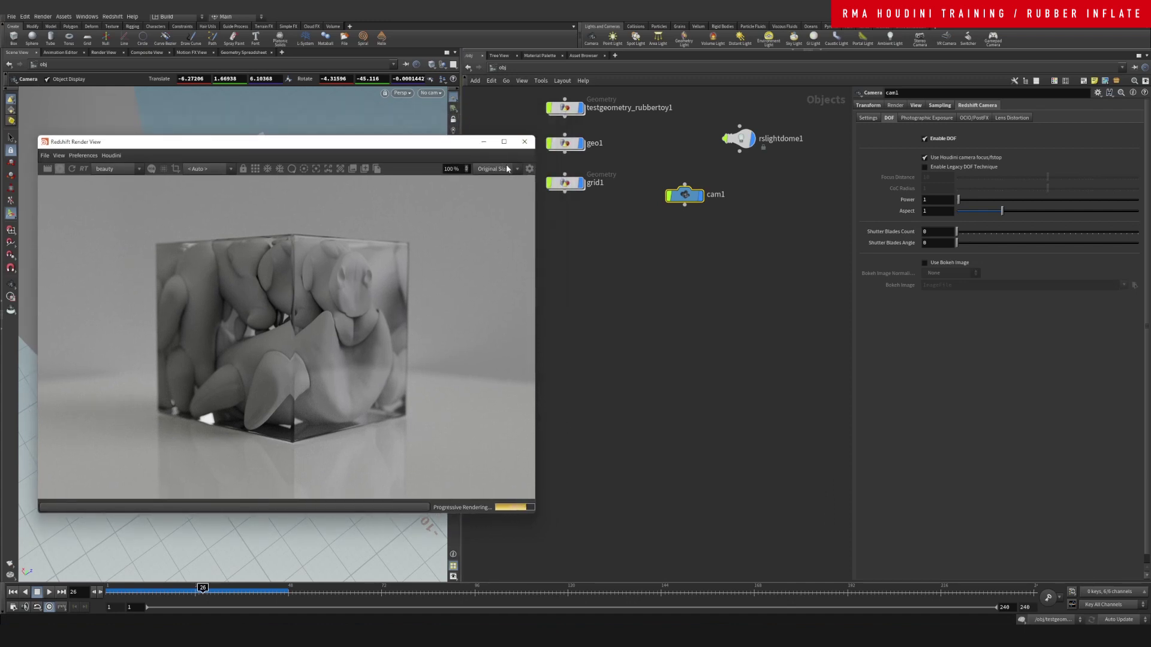
Return to the material network and set the toy material's reflection roughness to 0
click(621, 70)
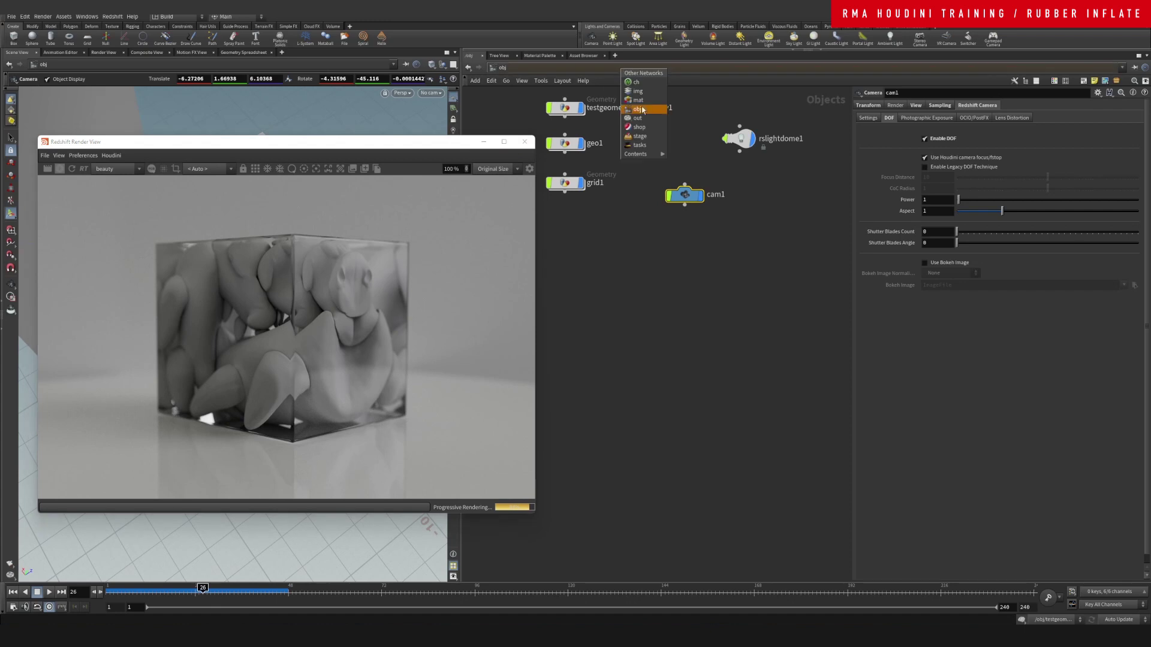
click(638, 100)
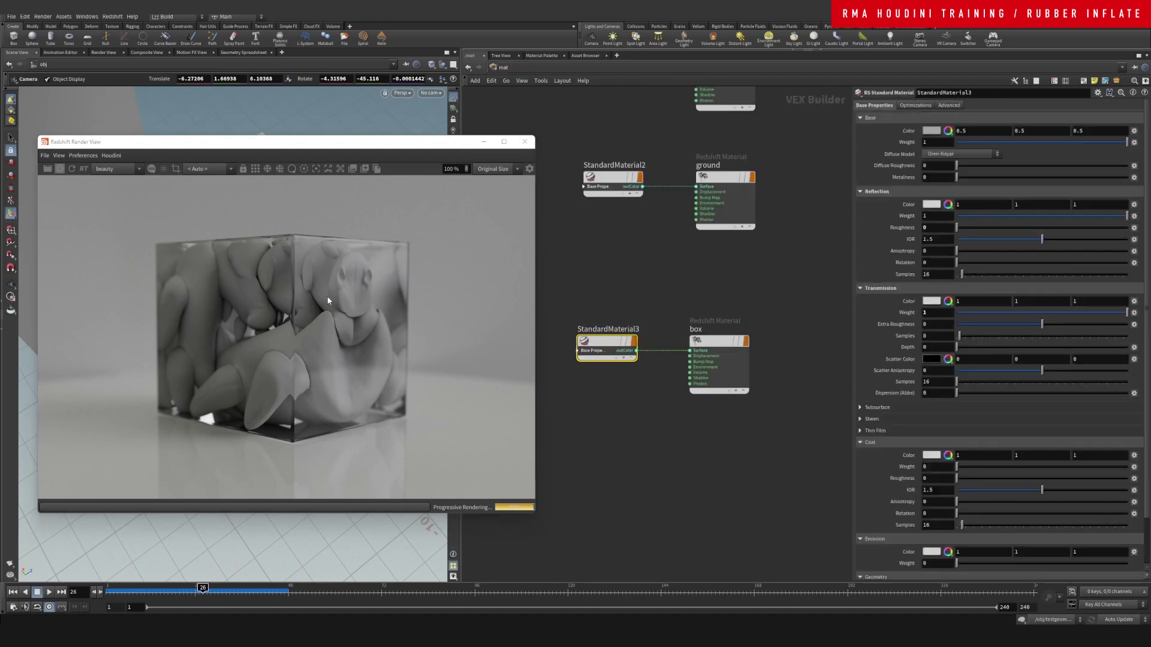
key(h)
click(626, 178)
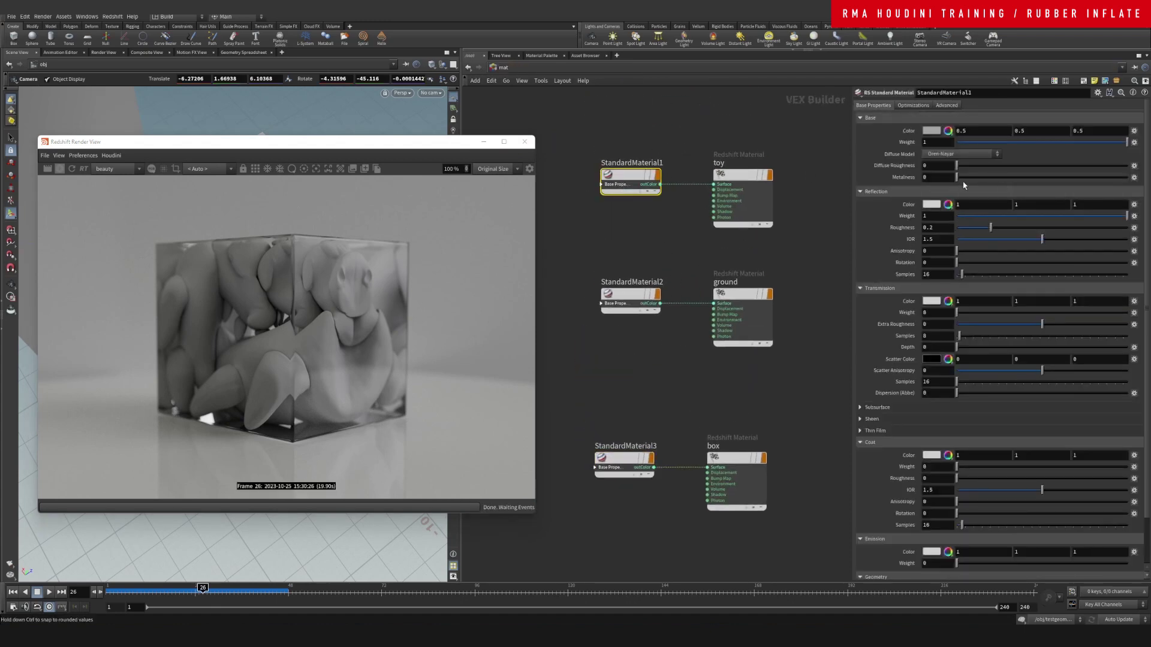
drag(991, 228, 956, 228)
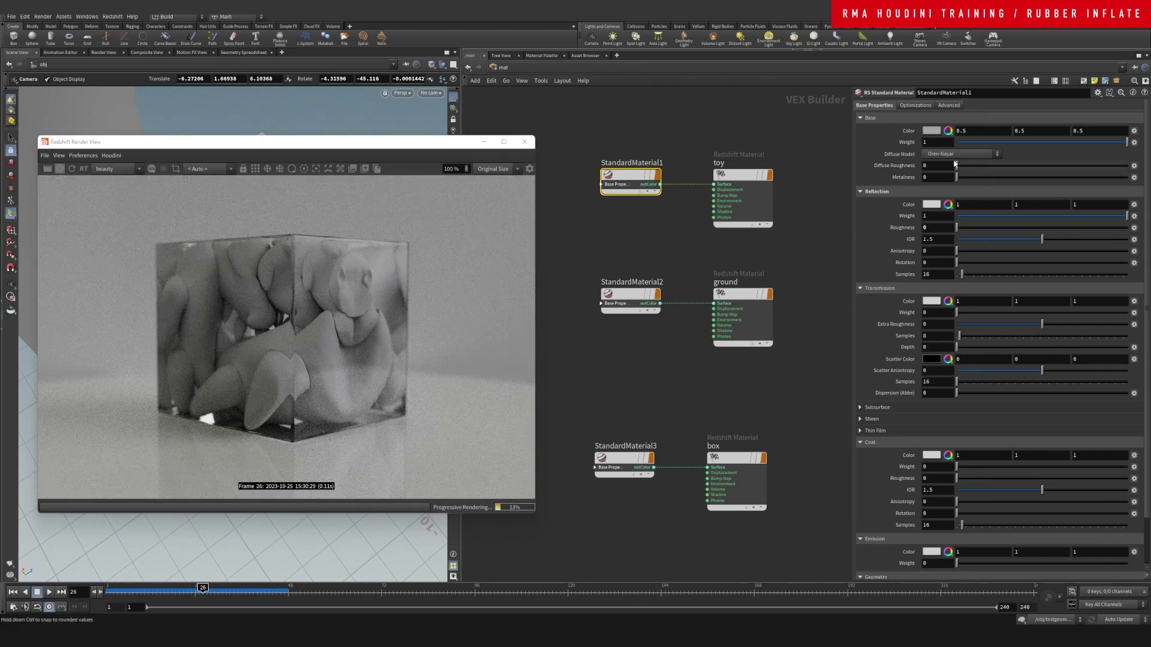
Try orange and cyan as the toy material's base colour, and settle on blue (007FFF)
click(931, 130)
click(917, 72)
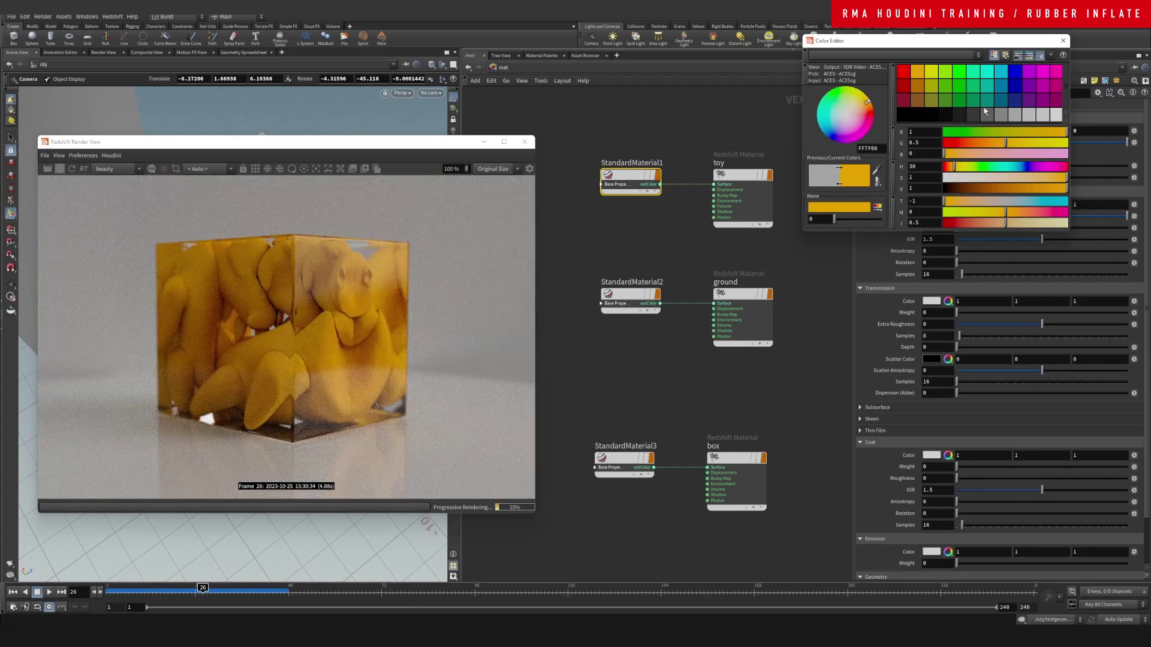
click(993, 81)
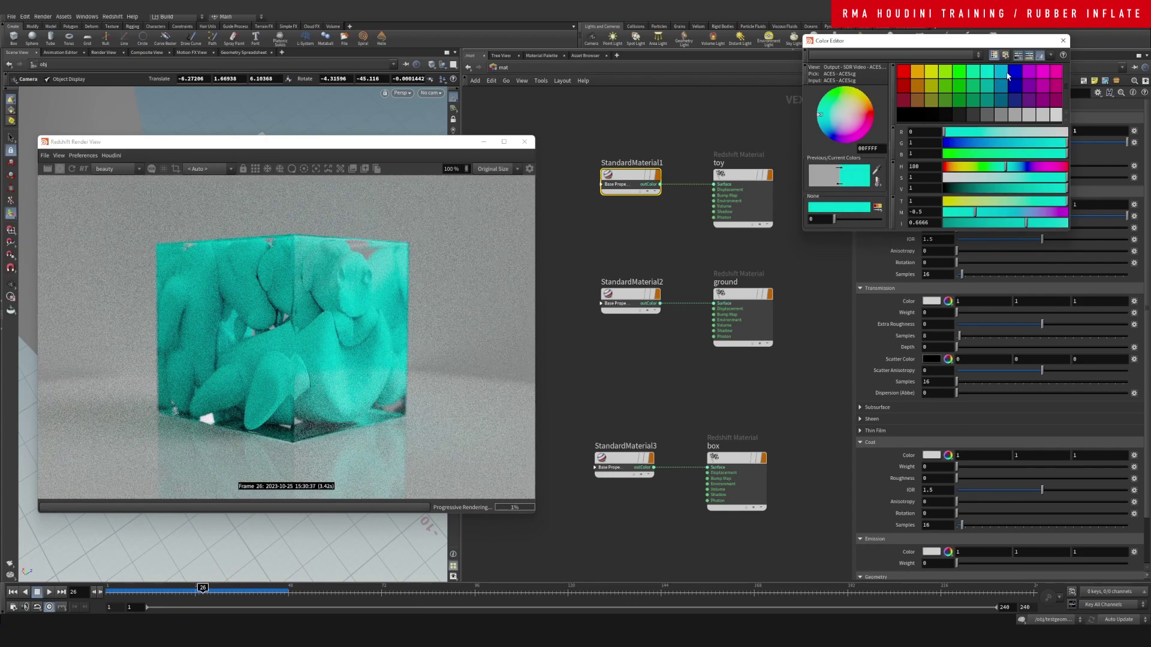
click(1007, 82)
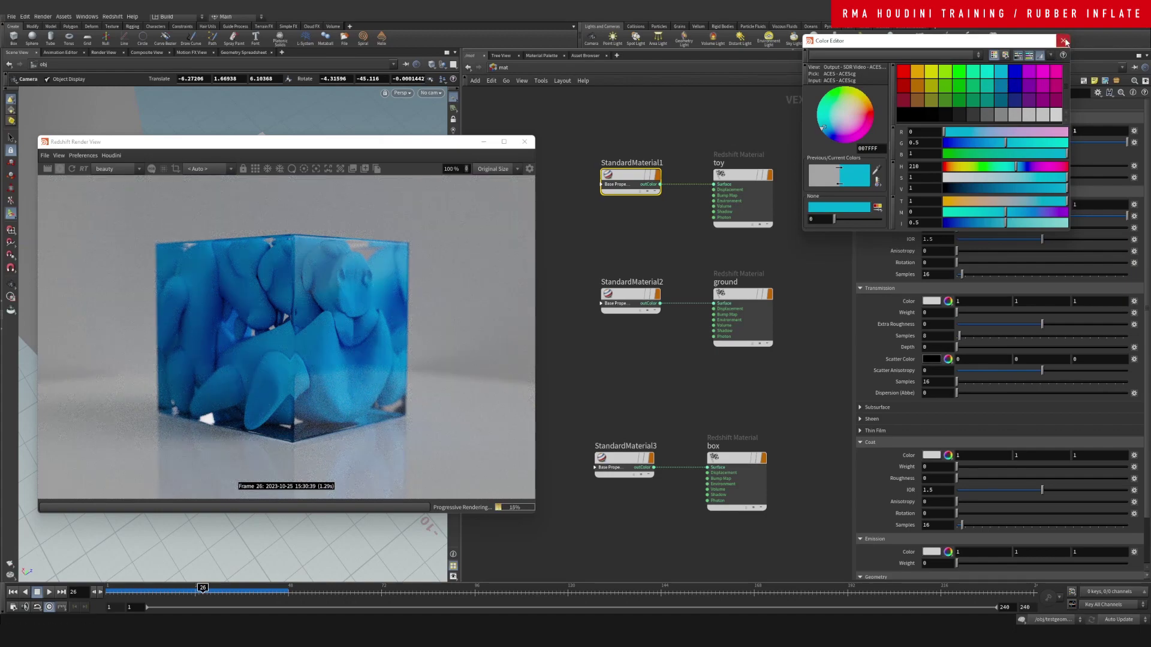
click(1063, 40)
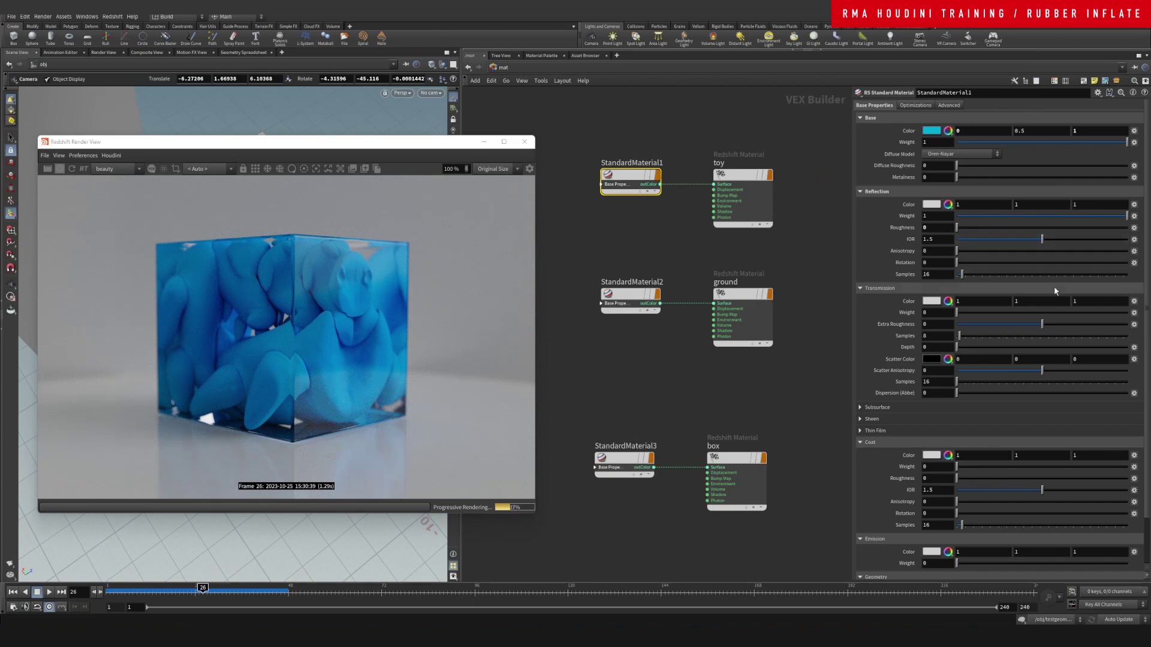
Set both the coat weight and the sheen weight of the toy material to 1
drag(999, 468, 1129, 467)
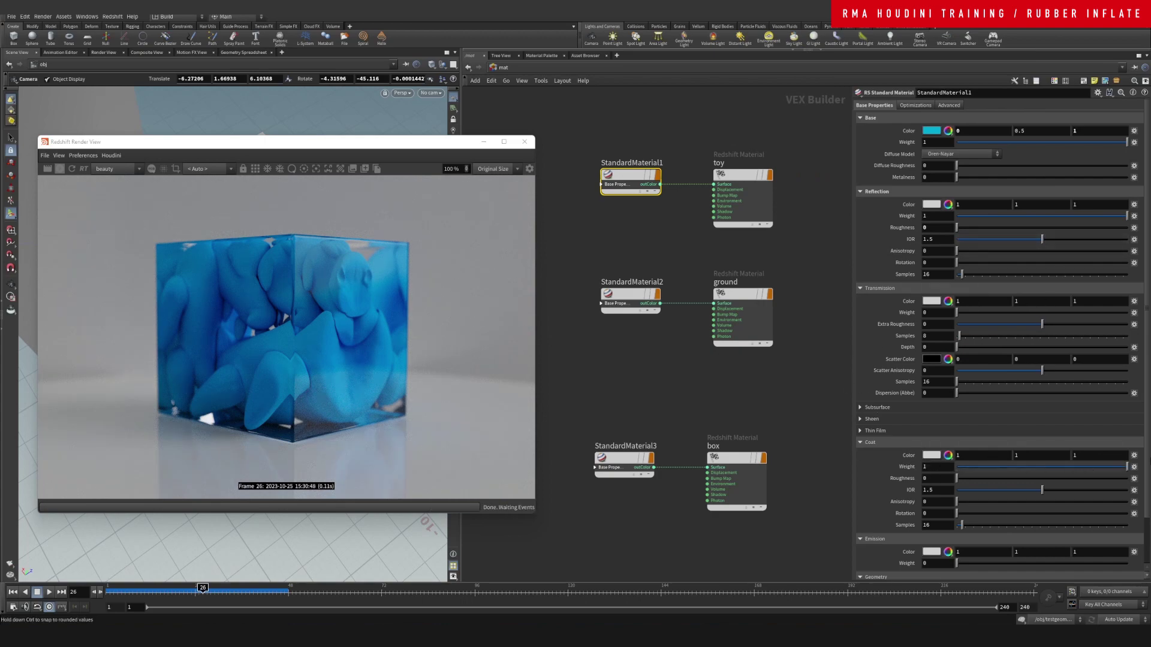
click(860, 443)
click(861, 419)
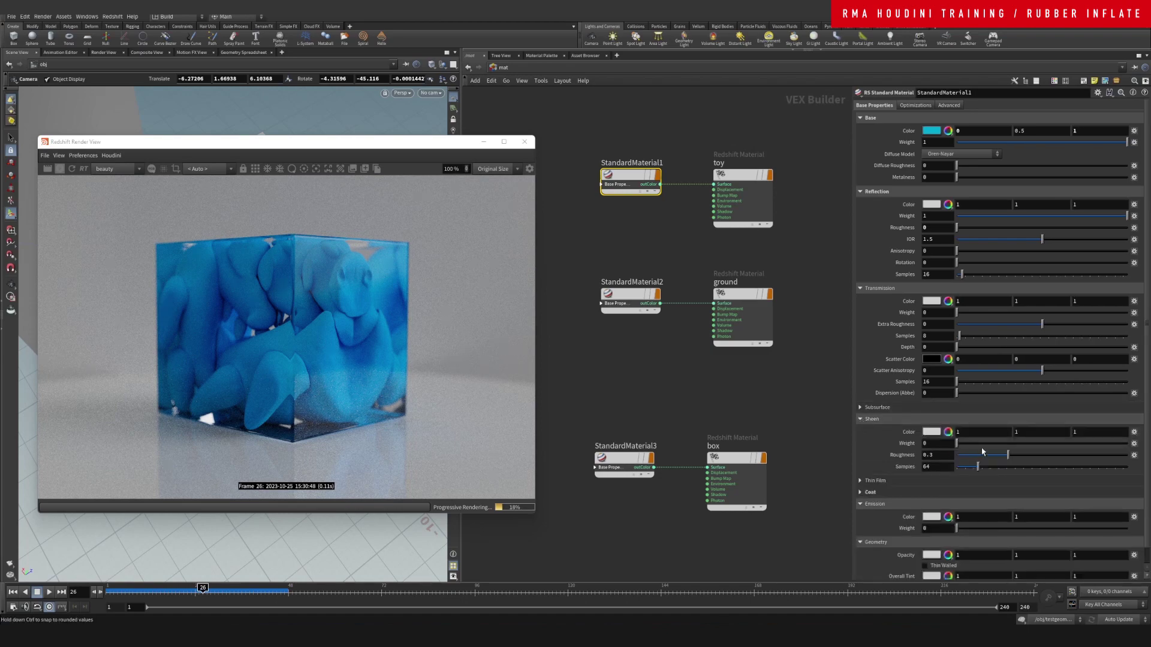
drag(983, 445, 1129, 445)
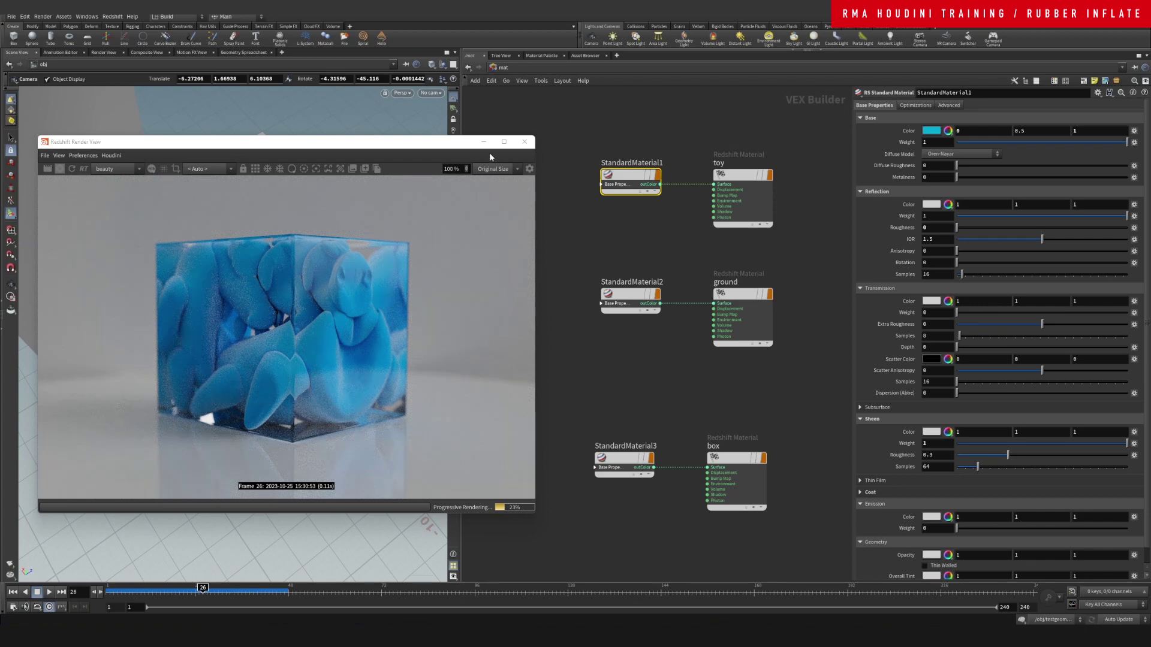
Maximise the render view, enlarge the image to 200%, and enable its colour controls with an exposure of 0.11
click(504, 142)
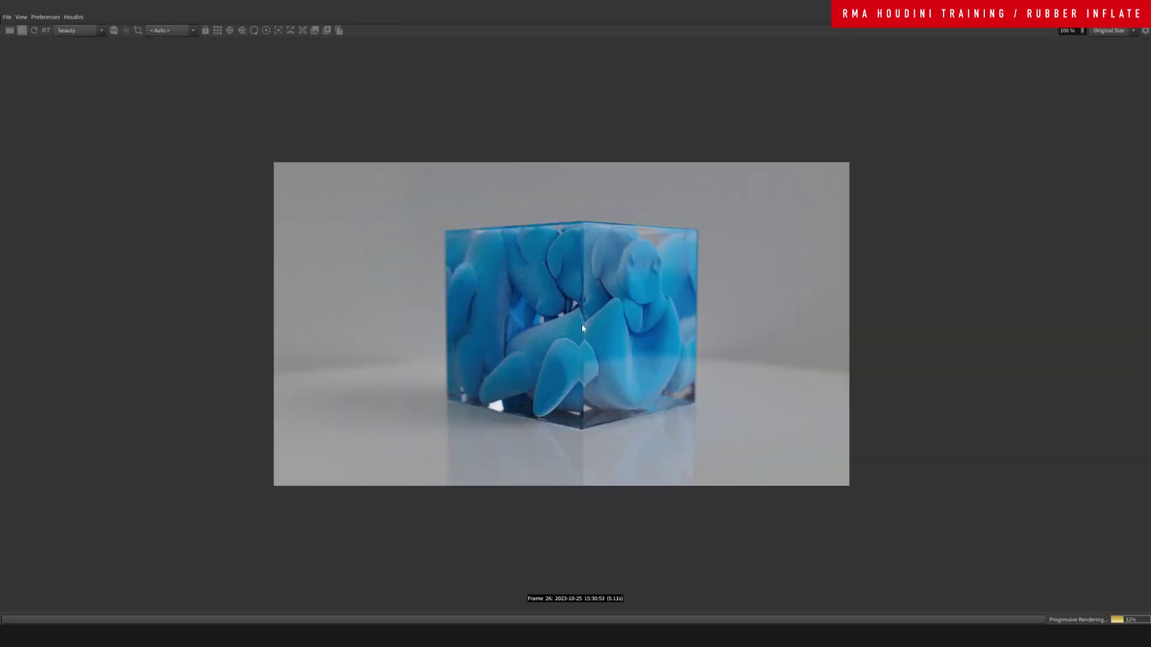
scroll(582, 327, up, 5)
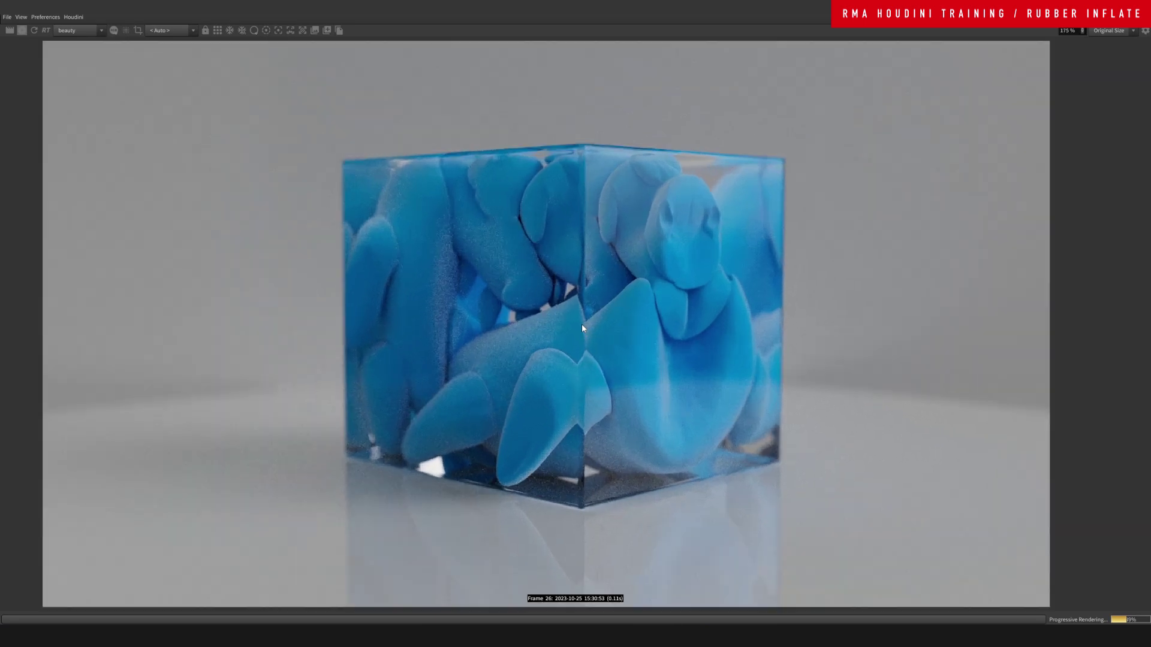
scroll(581, 328, up, 2)
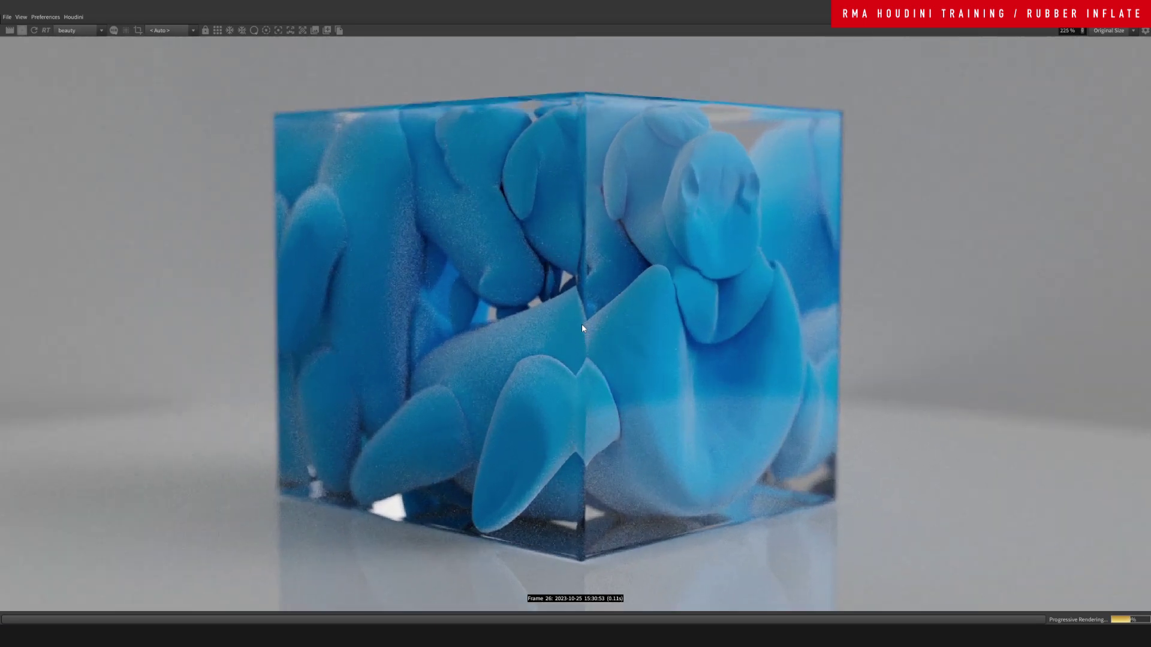
scroll(581, 327, down, 1)
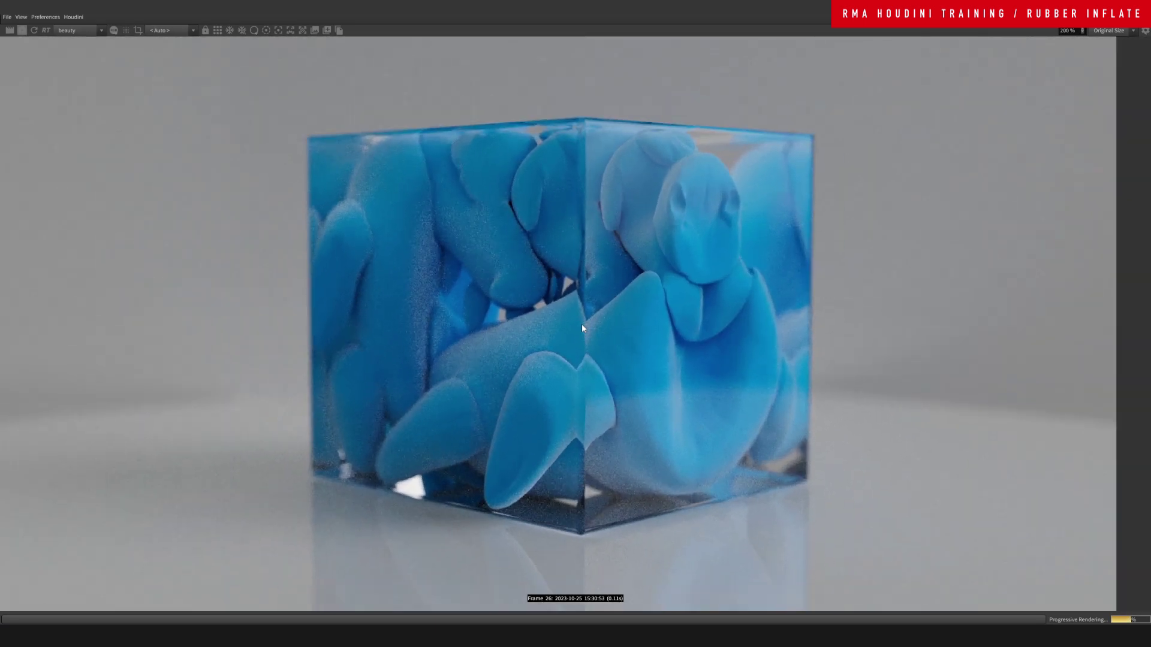
click(1145, 30)
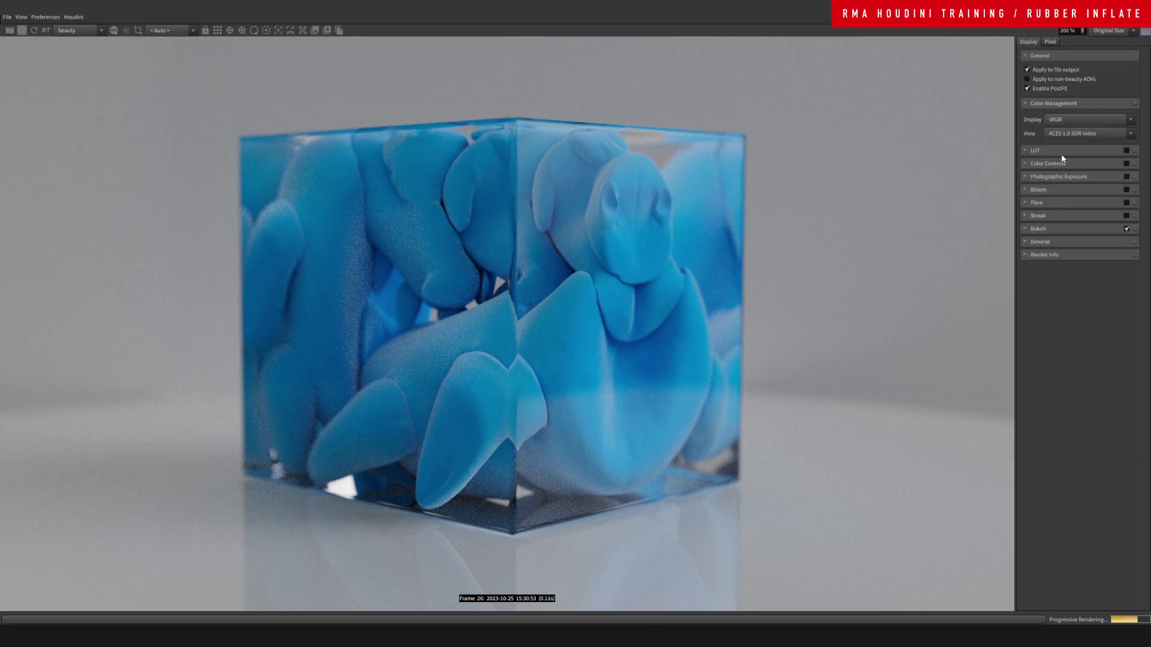
click(1089, 164)
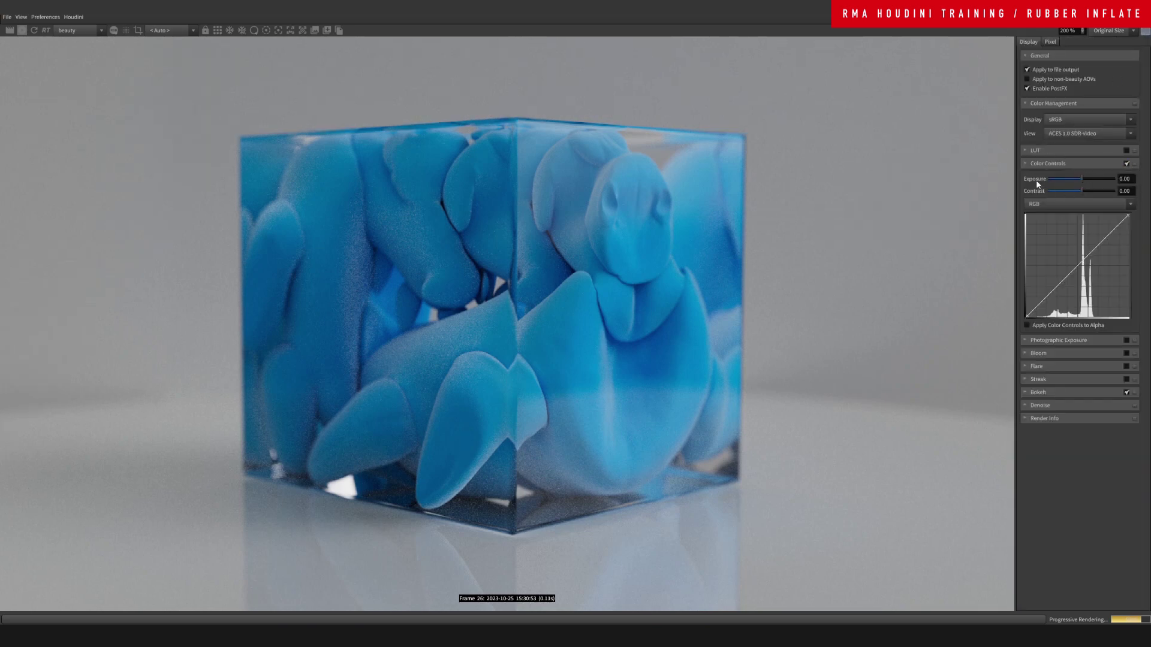
drag(1082, 179, 1081, 178)
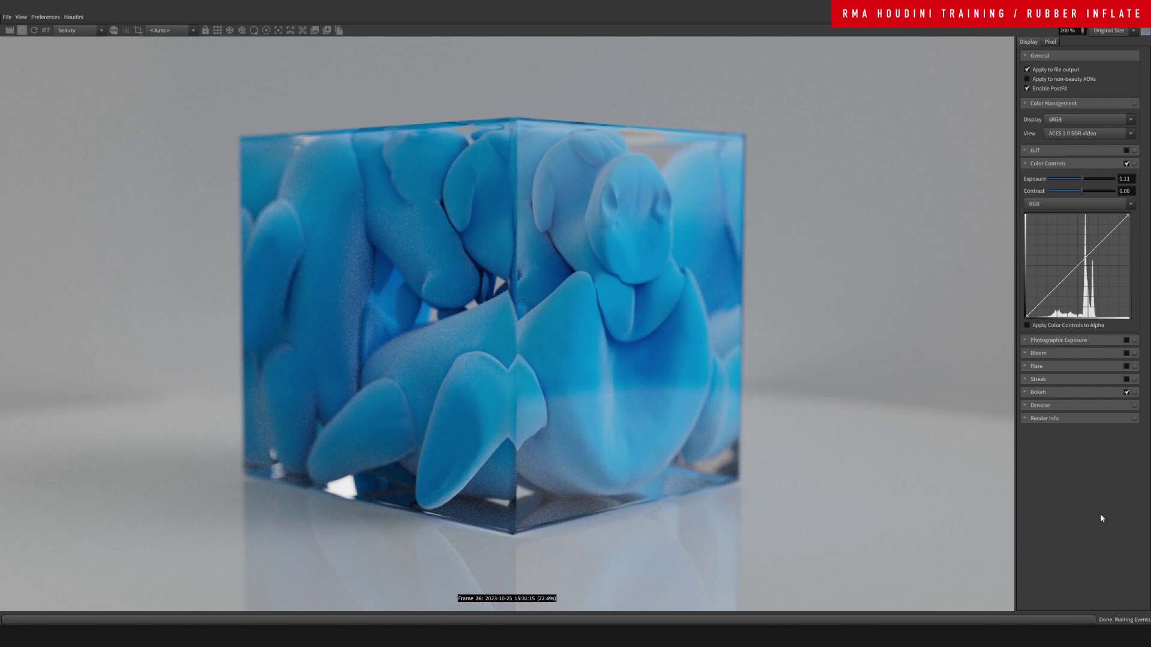
middle_drag(841, 449, 833, 422)
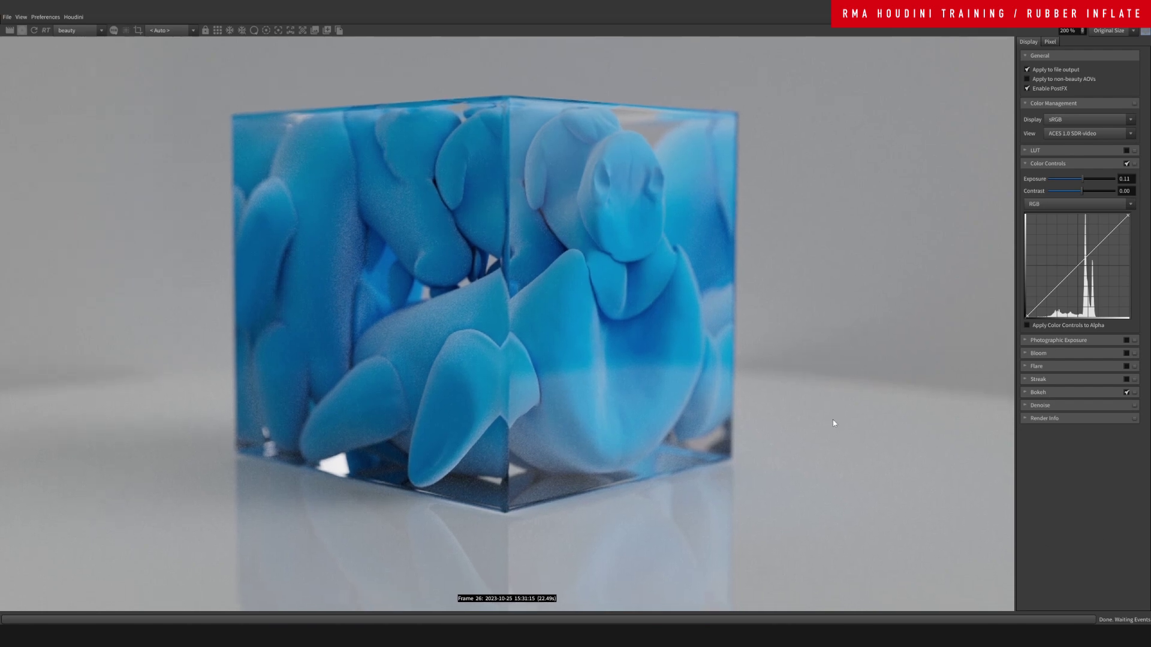
click(1145, 31)
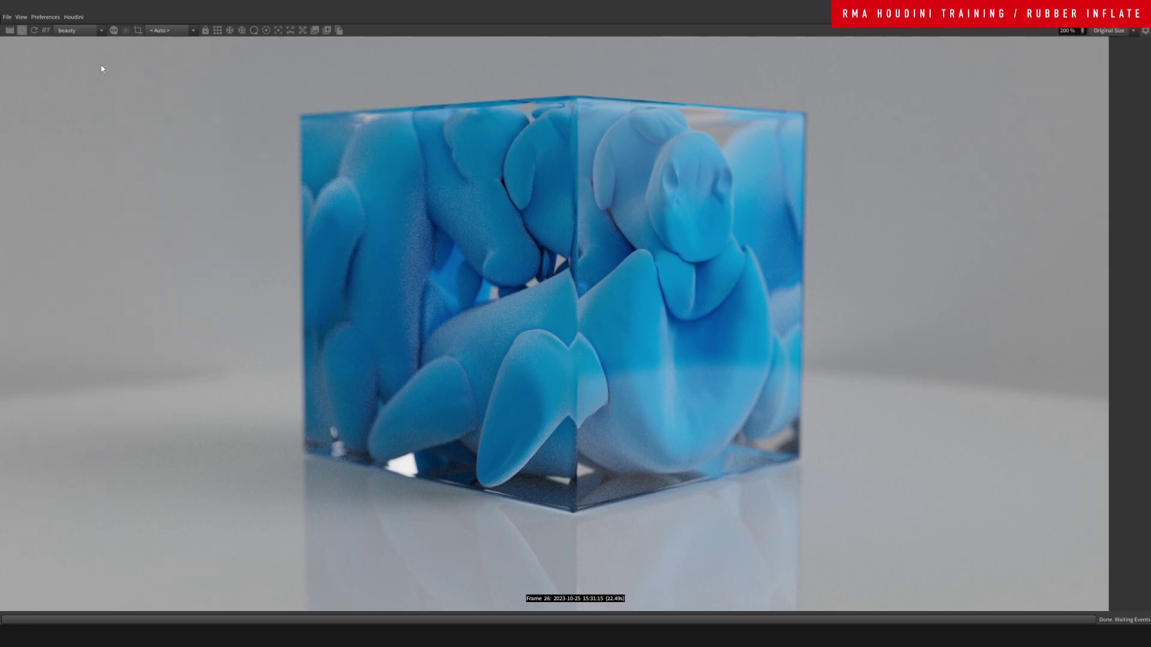